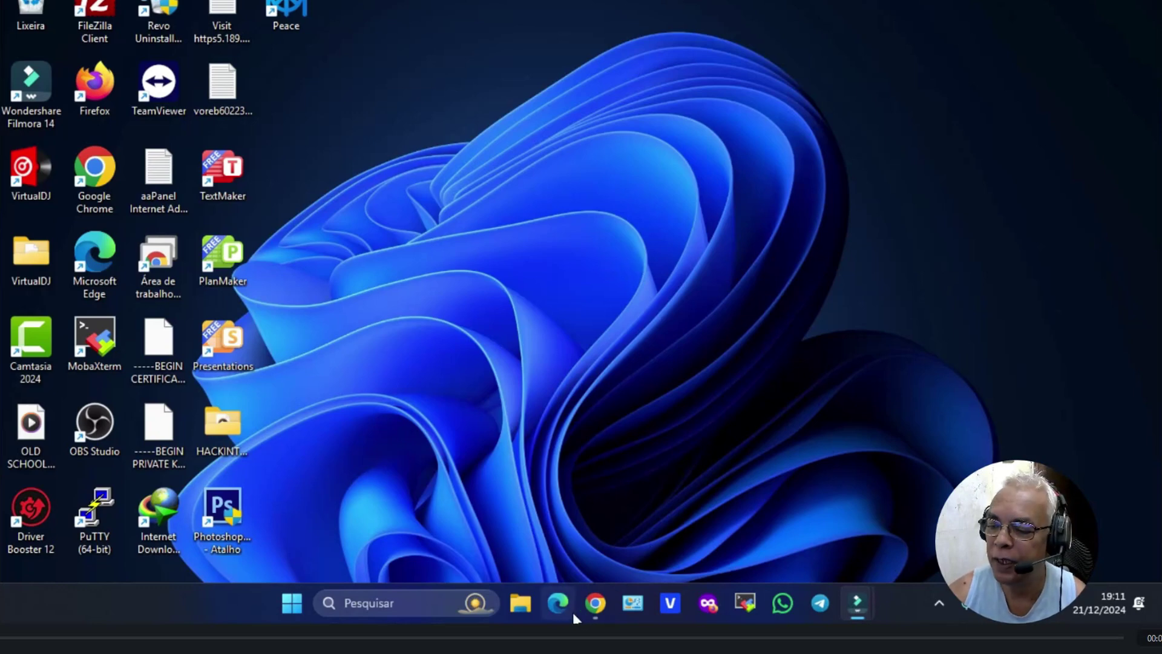
Step: Switch to Chrome and look through the Programas section of the terradosdjs.eu.org home page
{"action": "left_click", "coordinate": [595, 602]}
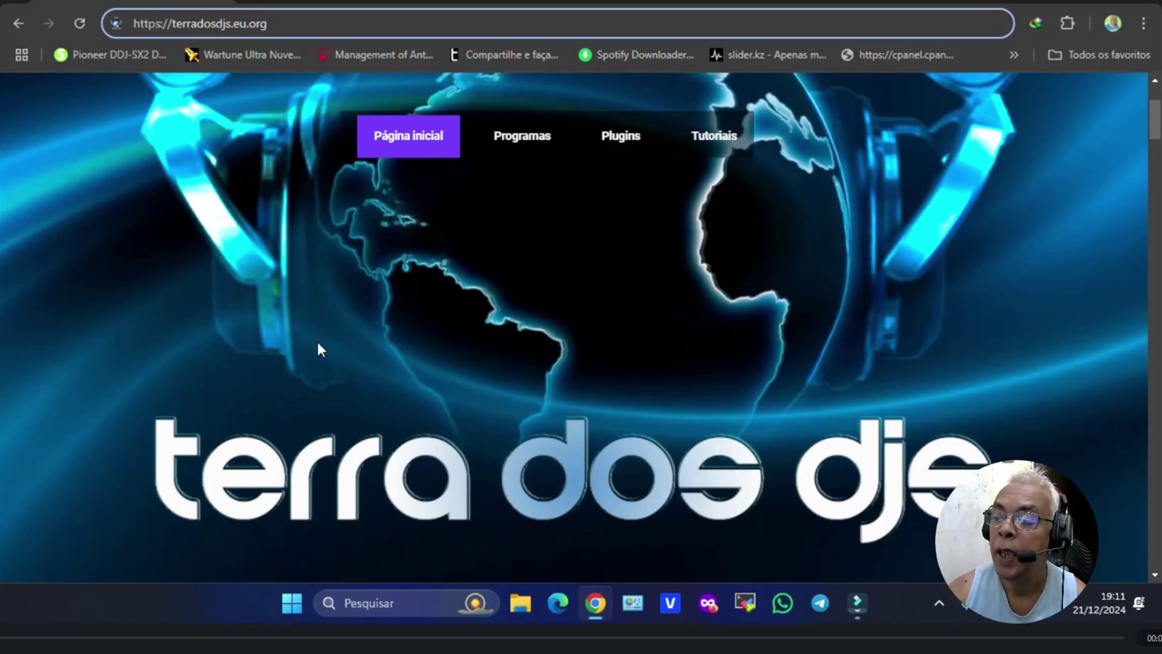
{"action": "scroll", "coordinate": [266, 373], "scroll_direction": "down", "scroll_amount": 8}
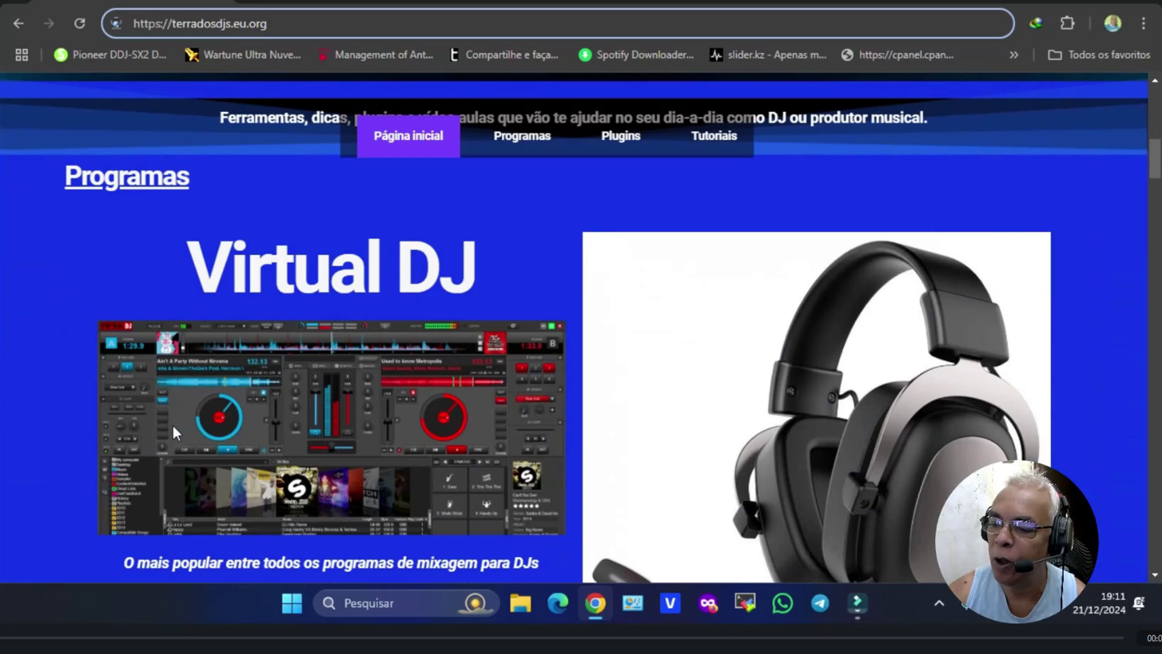
{"action": "scroll", "coordinate": [172, 423], "scroll_direction": "down", "scroll_amount": 1}
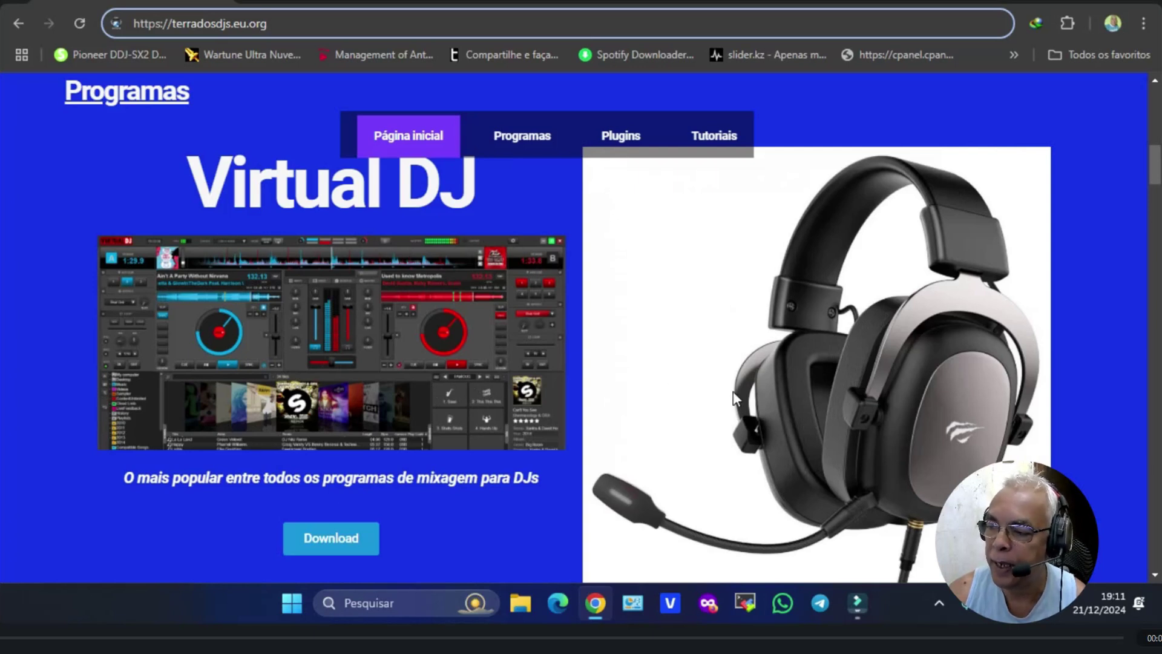
{"action": "scroll", "coordinate": [733, 391], "scroll_direction": "down", "scroll_amount": 1}
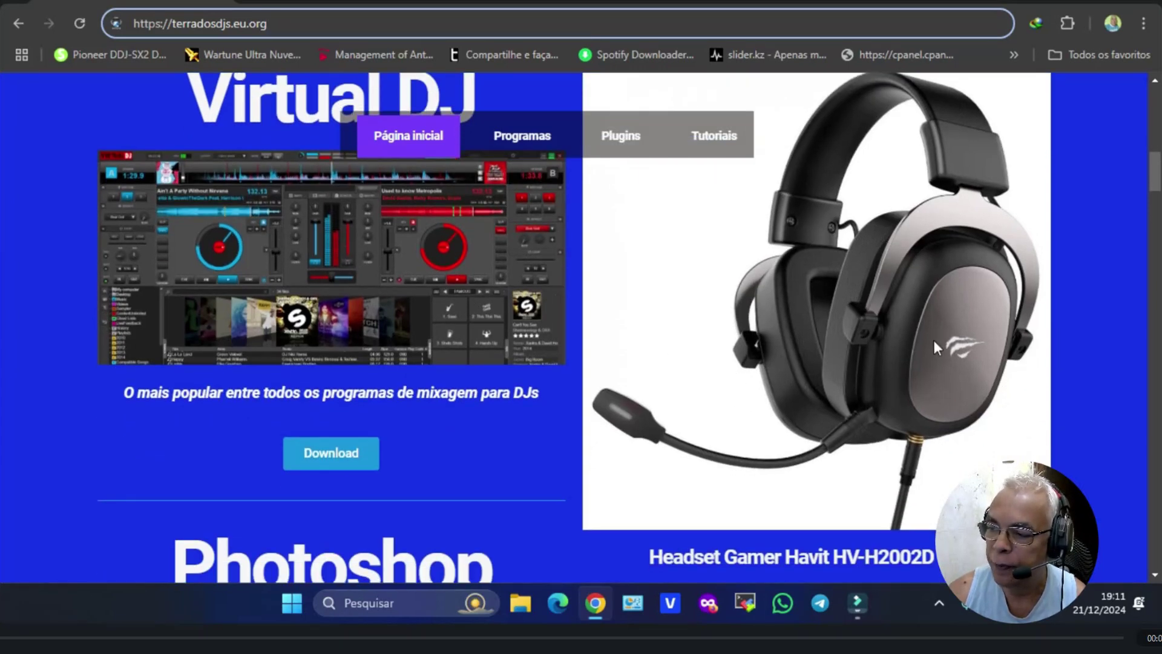
{"action": "scroll", "coordinate": [691, 419], "scroll_direction": "down", "scroll_amount": 1}
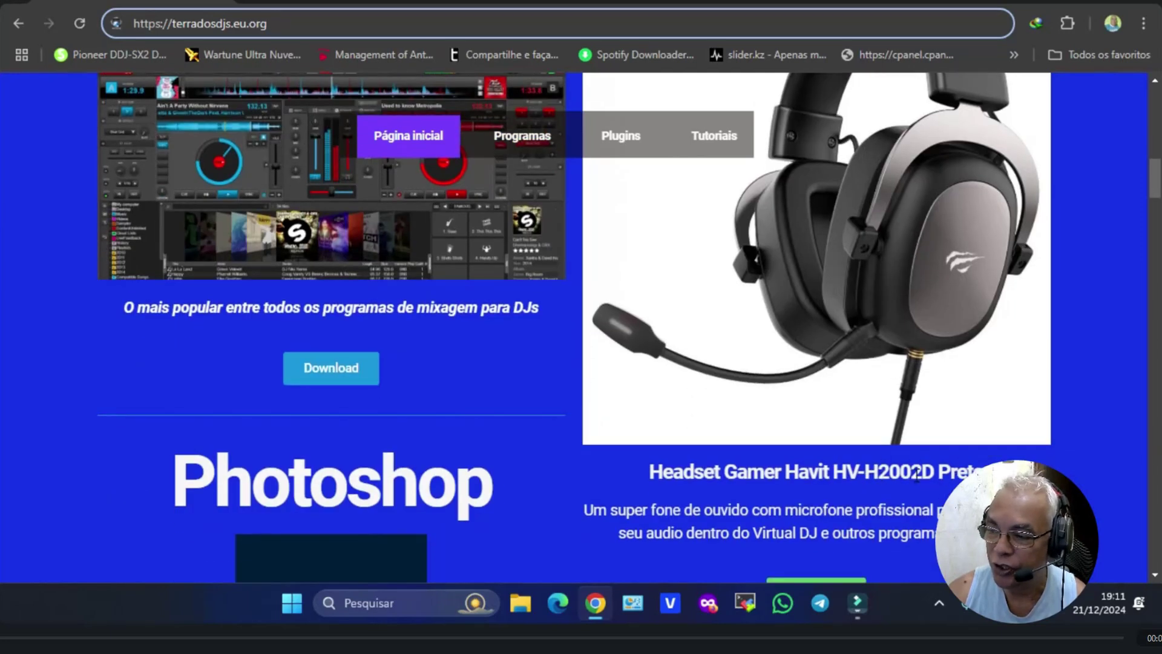
{"action": "scroll", "coordinate": [811, 404], "scroll_direction": "up", "scroll_amount": 1}
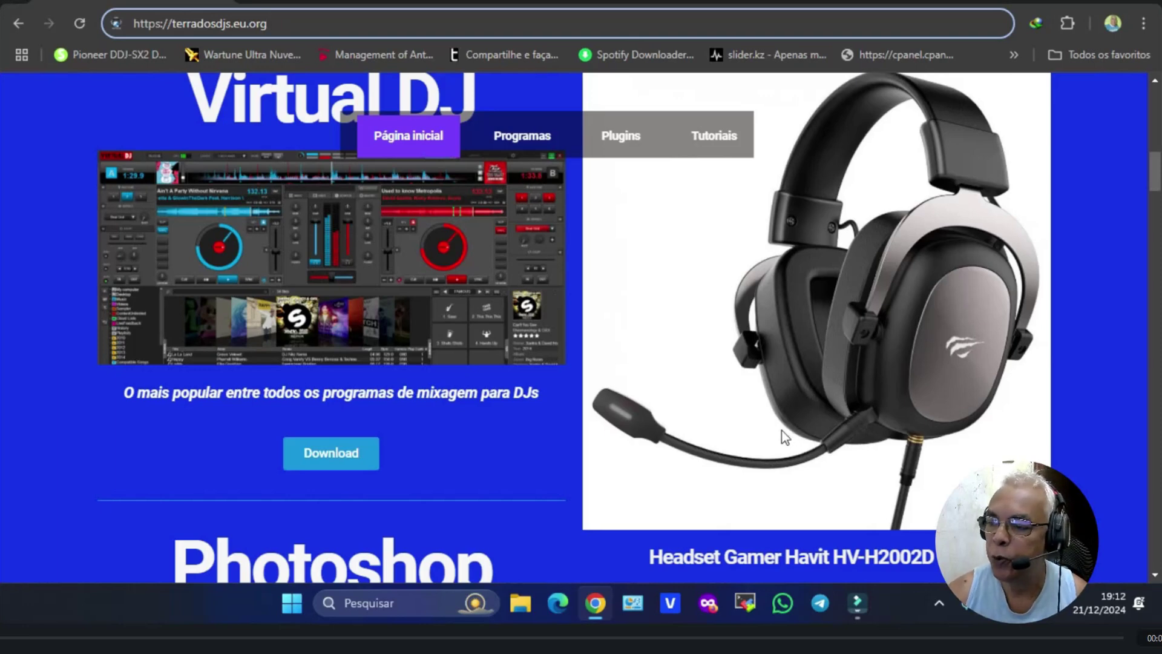
{"action": "scroll", "coordinate": [757, 424], "scroll_direction": "down", "scroll_amount": 3}
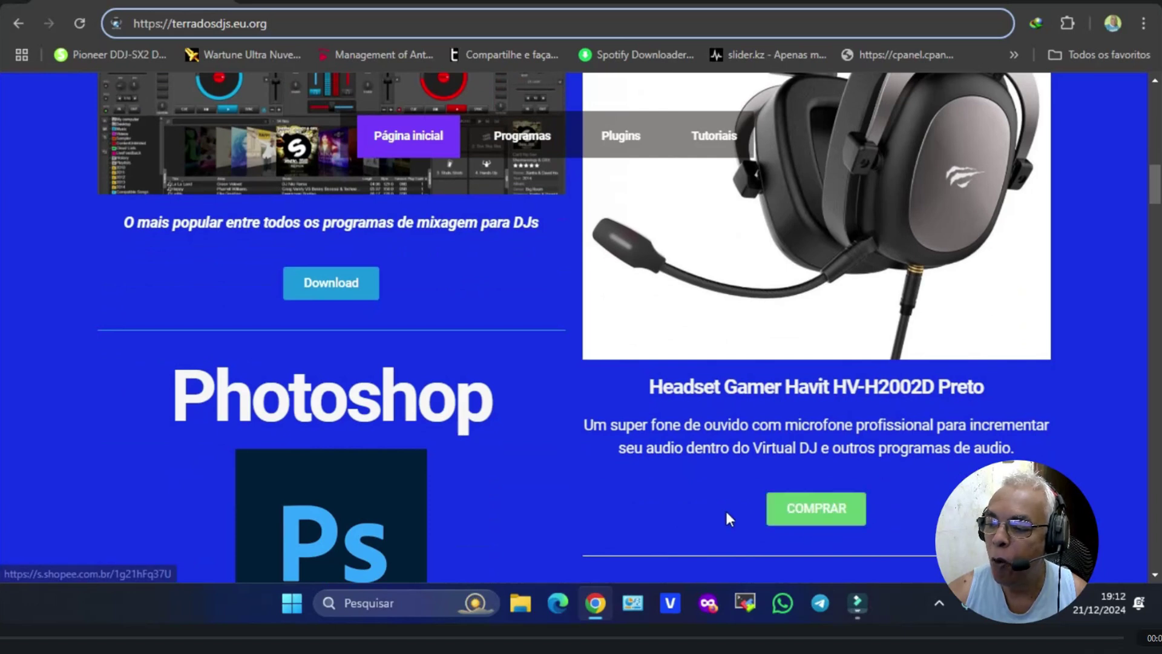
Step: Open the store page of the Headset Gamer Havit HV-H2002D and examine its offer details
{"action": "left_click", "coordinate": [814, 515]}
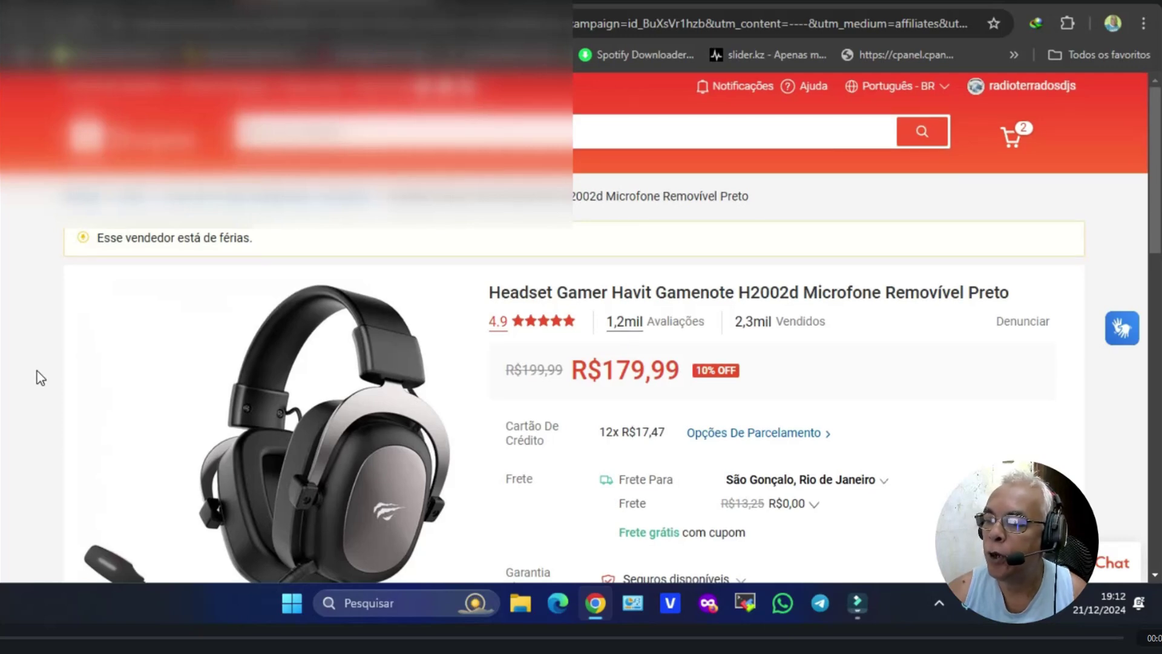
{"action": "scroll", "coordinate": [37, 371], "scroll_direction": "down", "scroll_amount": 2}
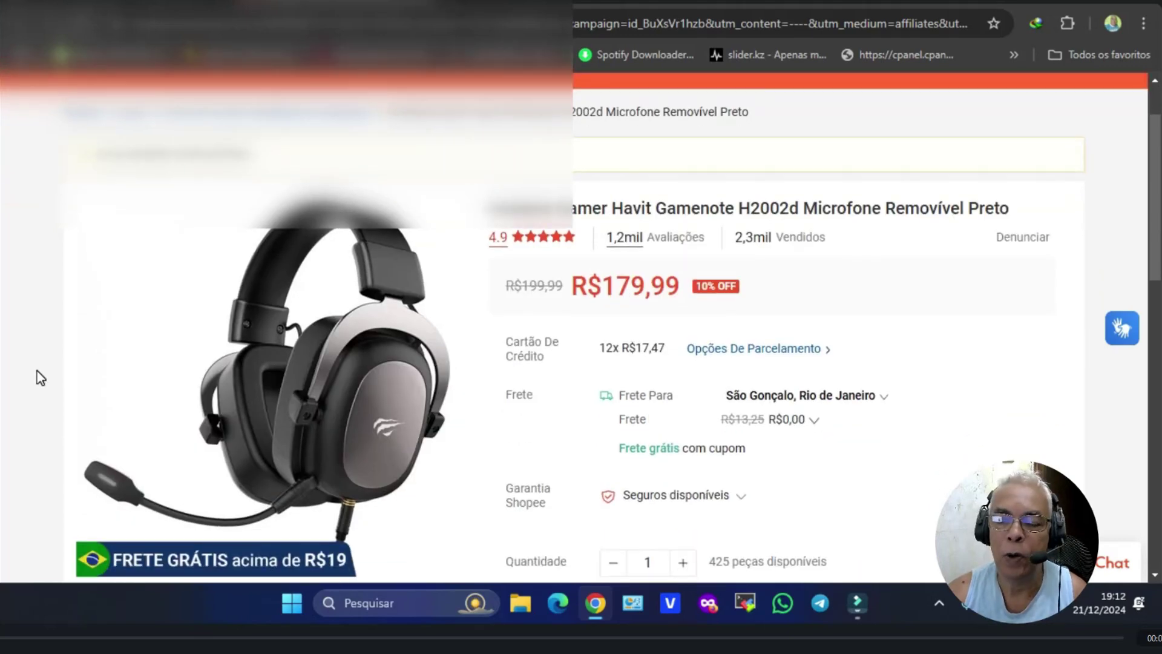
{"action": "scroll", "coordinate": [37, 371], "scroll_direction": "down", "scroll_amount": 2}
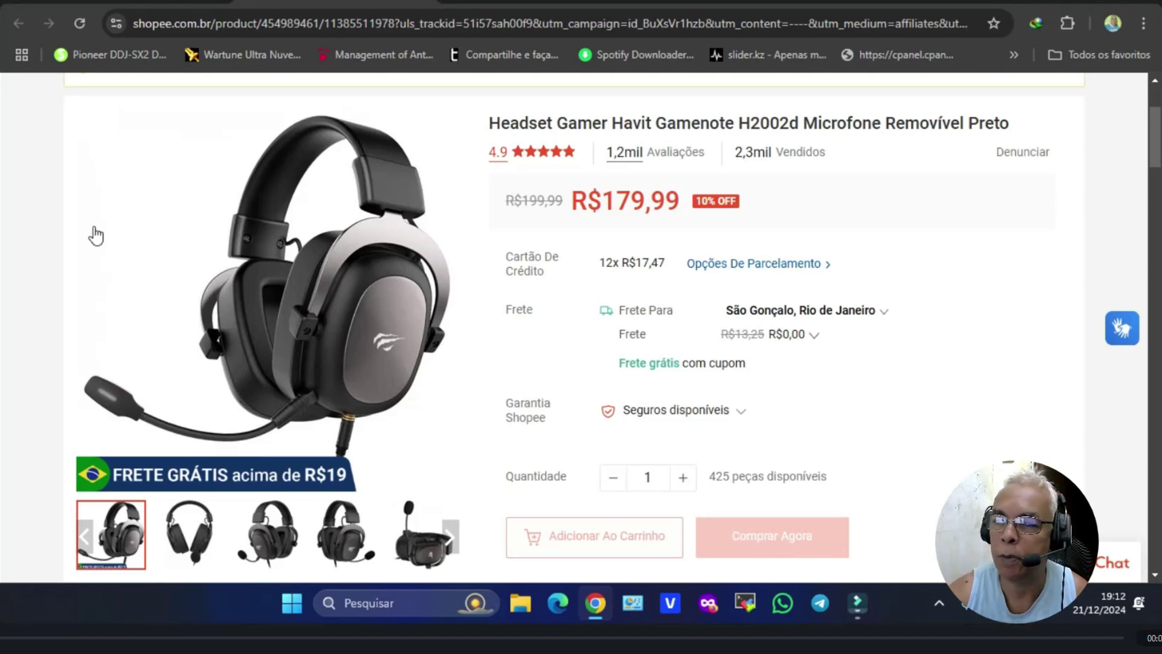
Step: Return to the terradosdjs.eu.org page and open the Virtual DJ download page at its Windows and MacOS options
{"action": "left_click", "coordinate": [149, 2]}
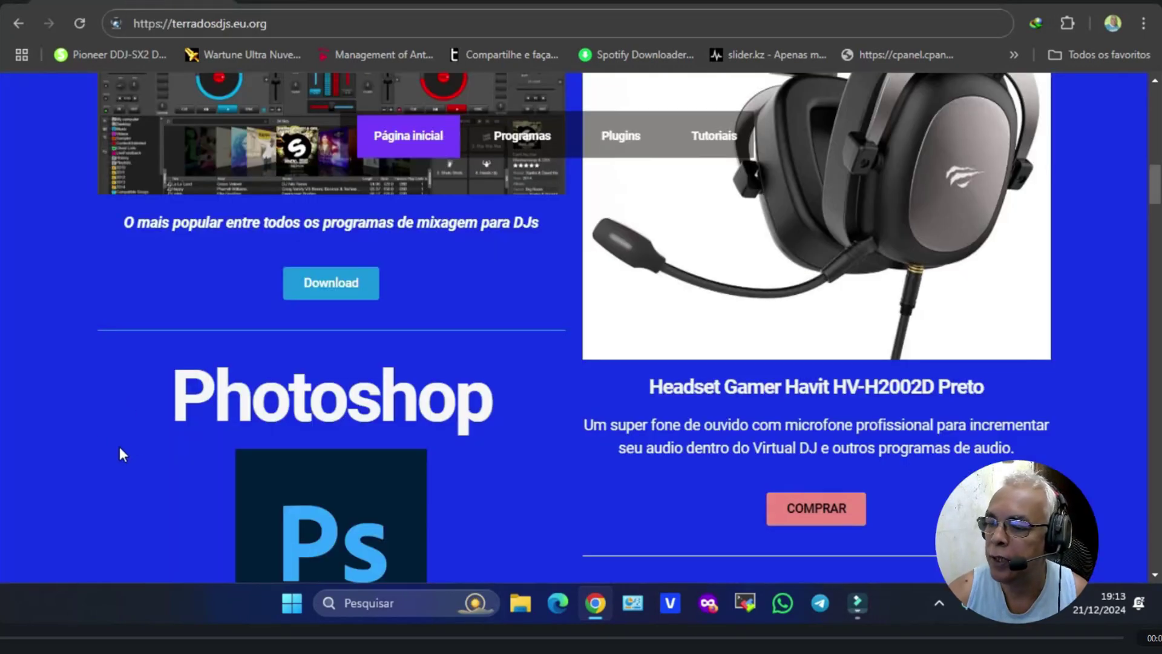
{"action": "scroll", "coordinate": [128, 446], "scroll_direction": "down", "scroll_amount": 5}
{"action": "scroll", "coordinate": [130, 453], "scroll_direction": "down", "scroll_amount": 15}
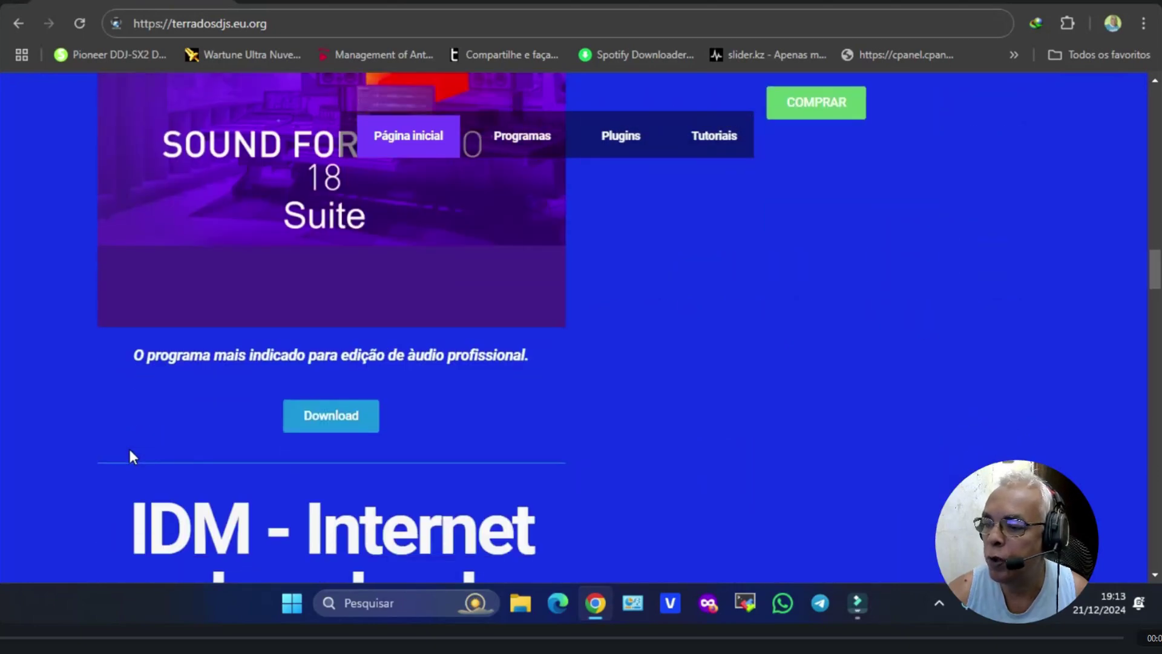
{"action": "scroll", "coordinate": [130, 453], "scroll_direction": "up", "scroll_amount": 10}
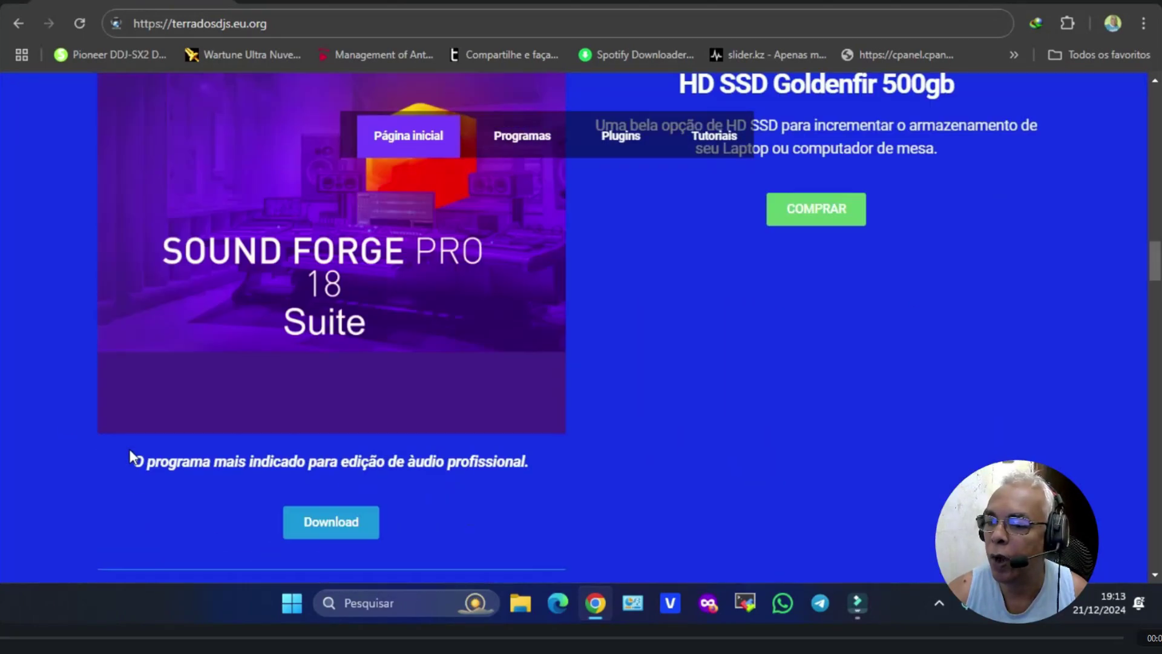
{"action": "scroll", "coordinate": [128, 446], "scroll_direction": "up", "scroll_amount": 7}
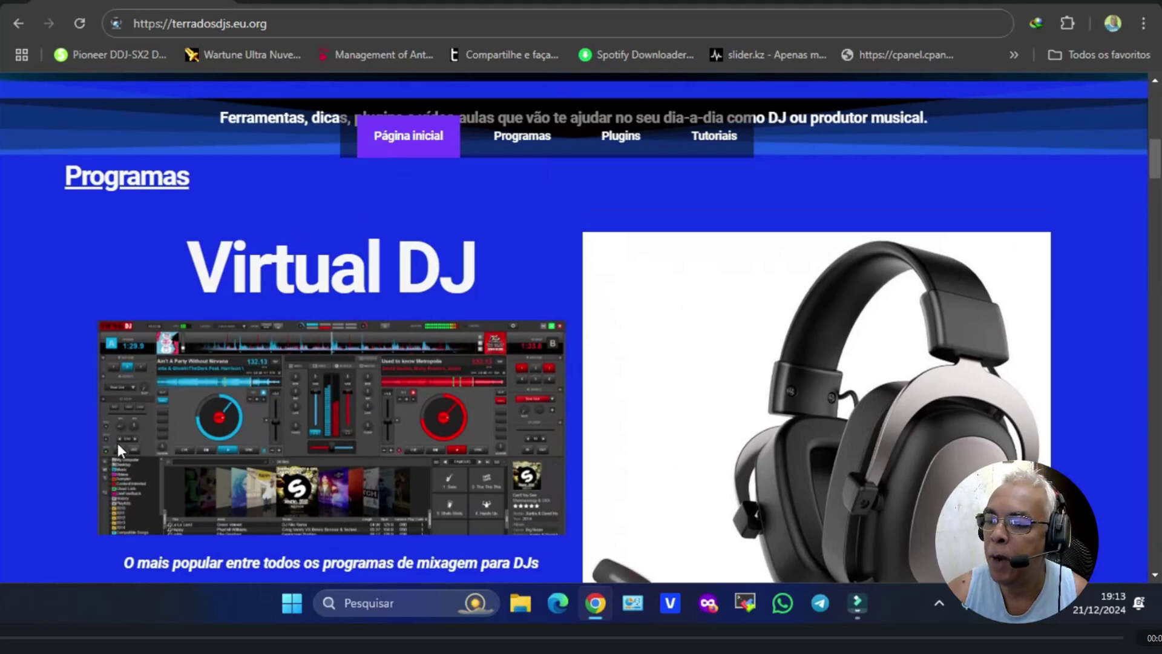
{"action": "scroll", "coordinate": [60, 426], "scroll_direction": "down", "scroll_amount": 1}
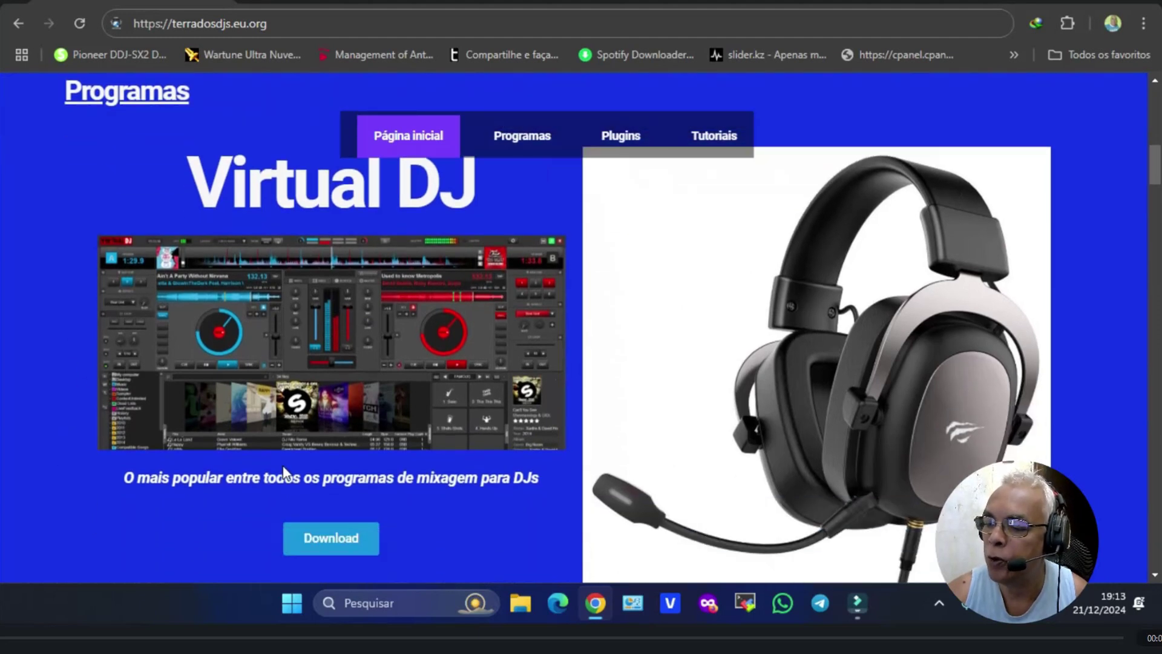
{"action": "left_click", "coordinate": [326, 540]}
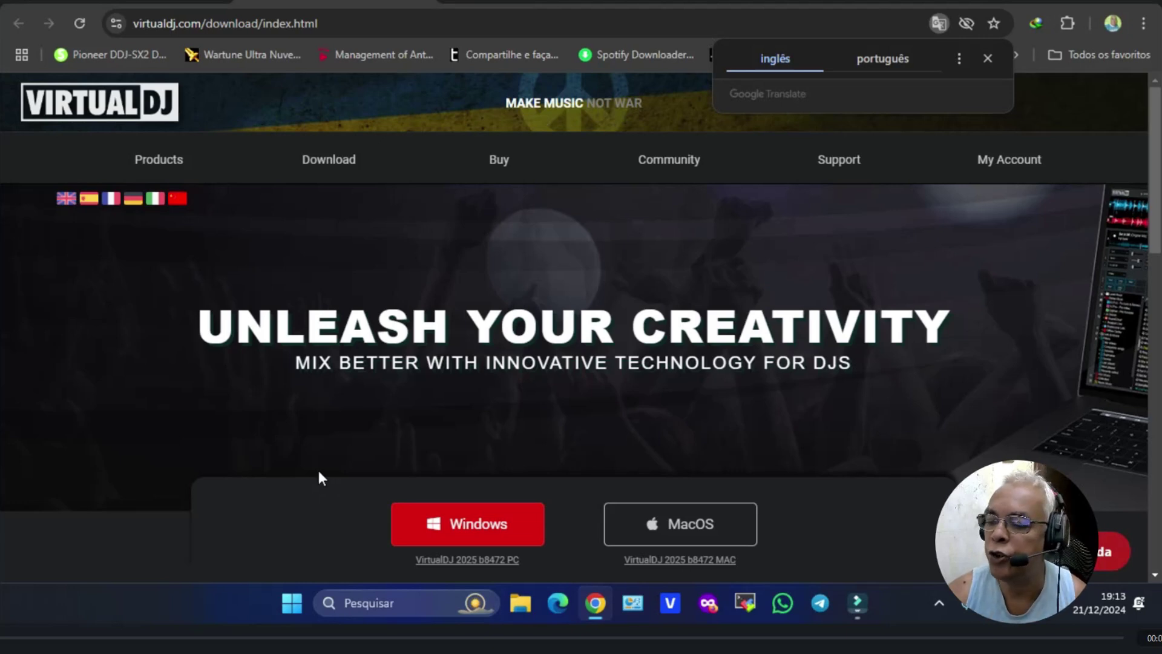
{"action": "scroll", "coordinate": [318, 470], "scroll_direction": "down", "scroll_amount": 1}
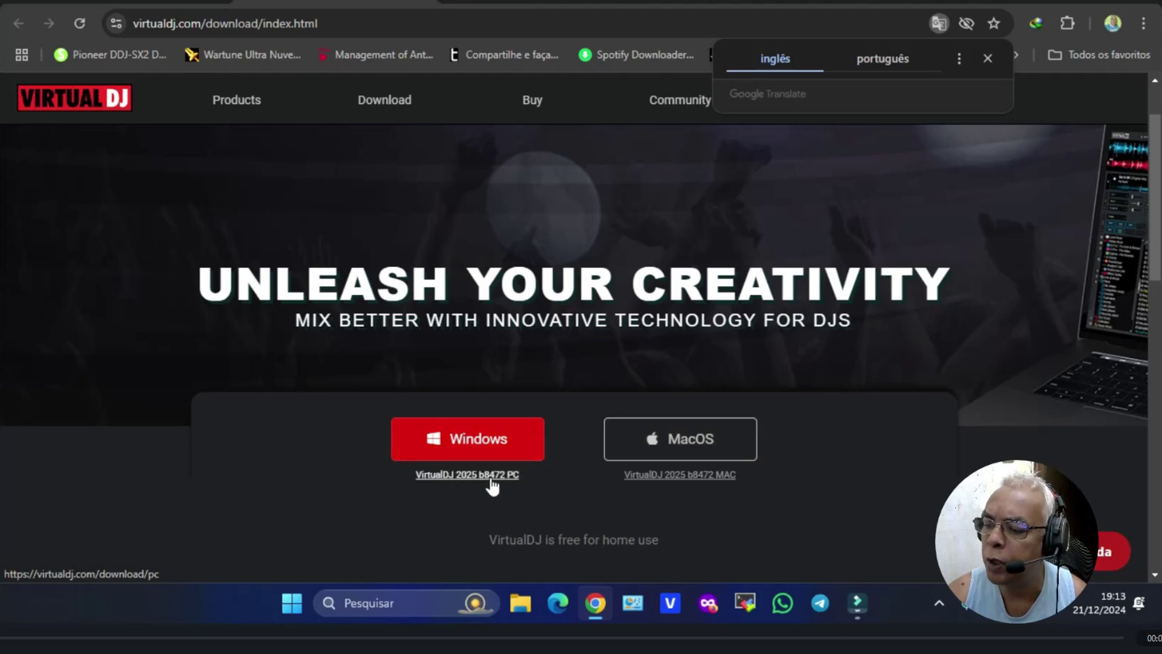
Step: Request the Windows installer of VirtualDJ 2025, minimize the browser and cancel the download
{"action": "left_click", "coordinate": [472, 441]}
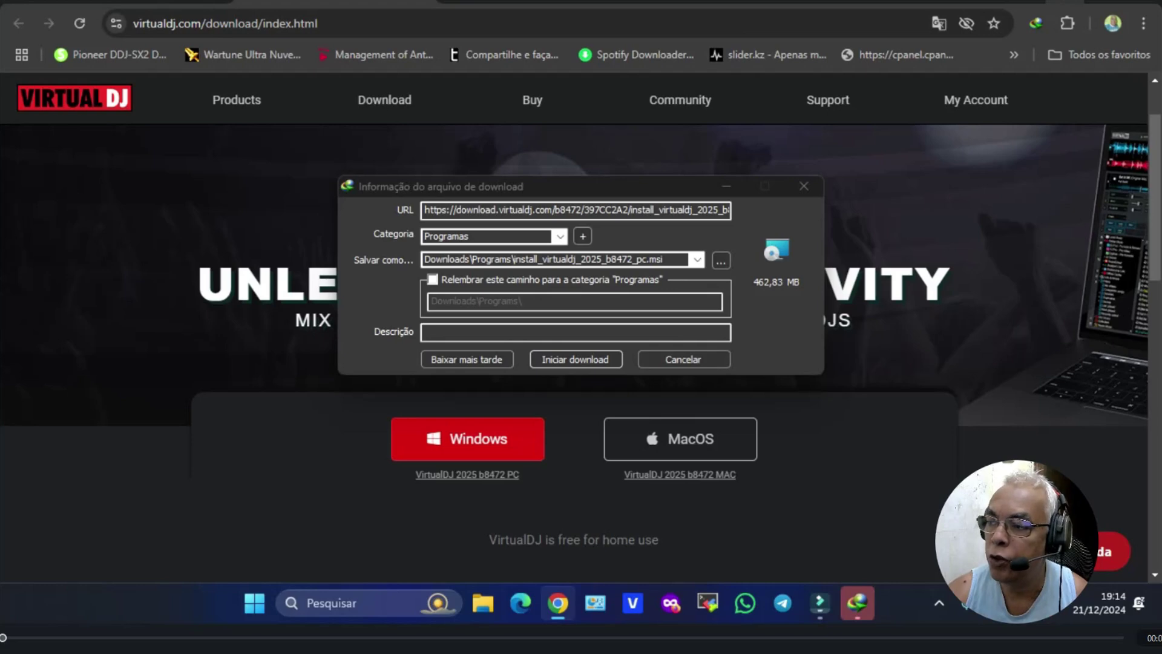
{"action": "left_click", "coordinate": [1081, 6]}
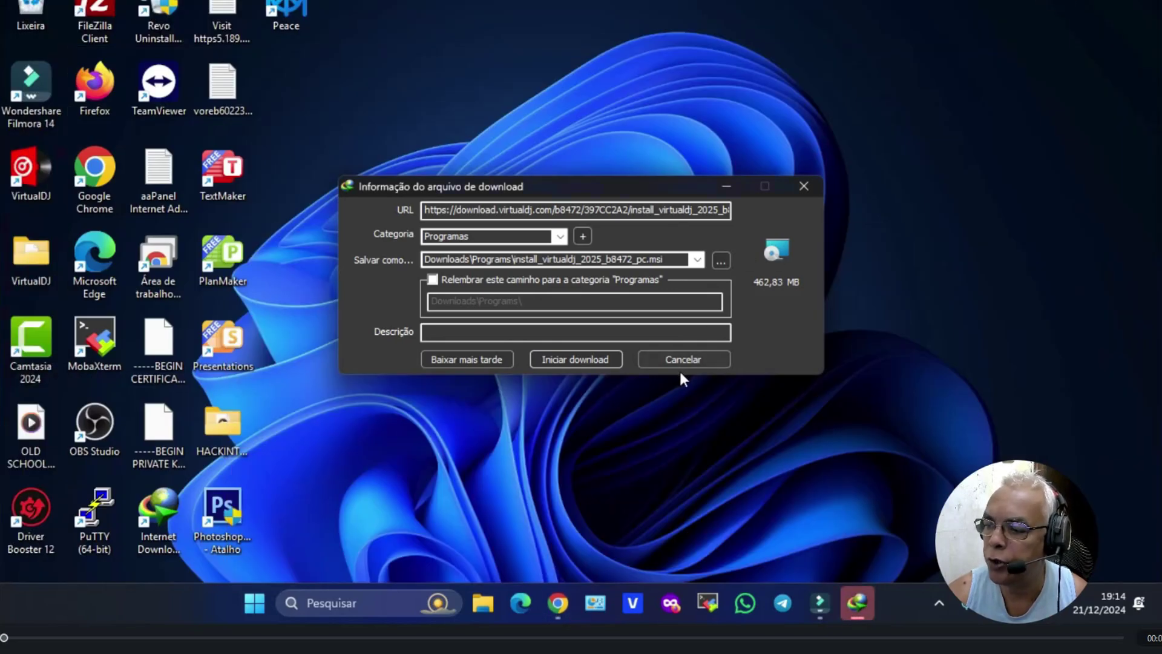
{"action": "left_click", "coordinate": [684, 358]}
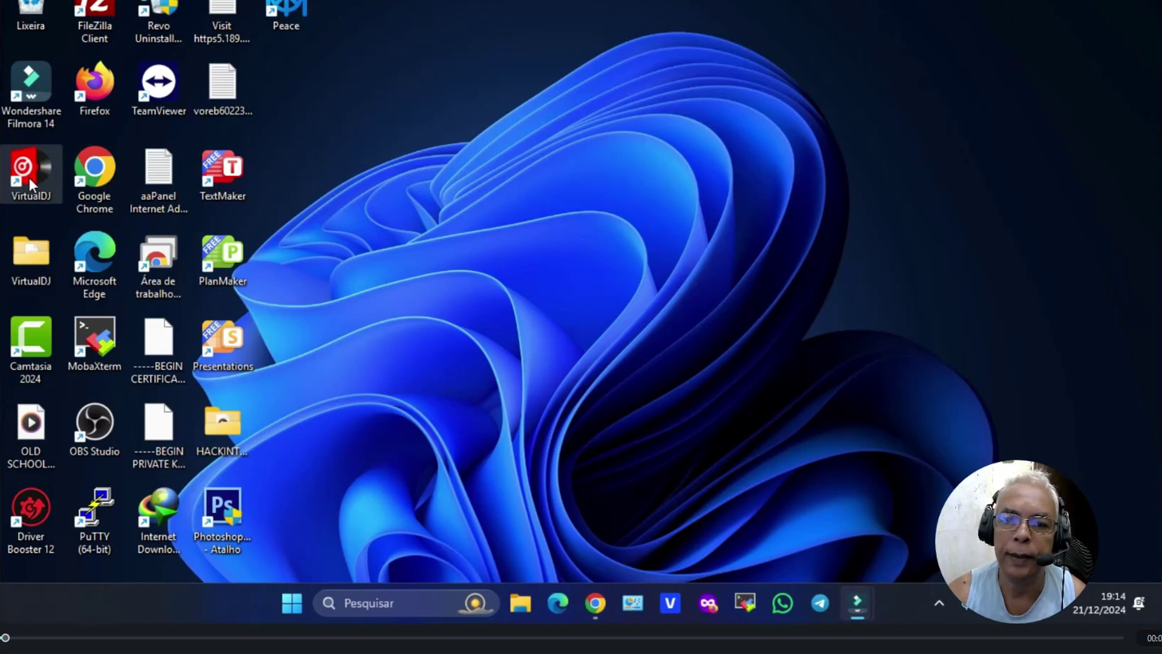
Step: Launch VirtualDJ and sign in through a Google account, entering the account password and granting VirtualDJ access
{"action": "double_click", "coordinate": [29, 177]}
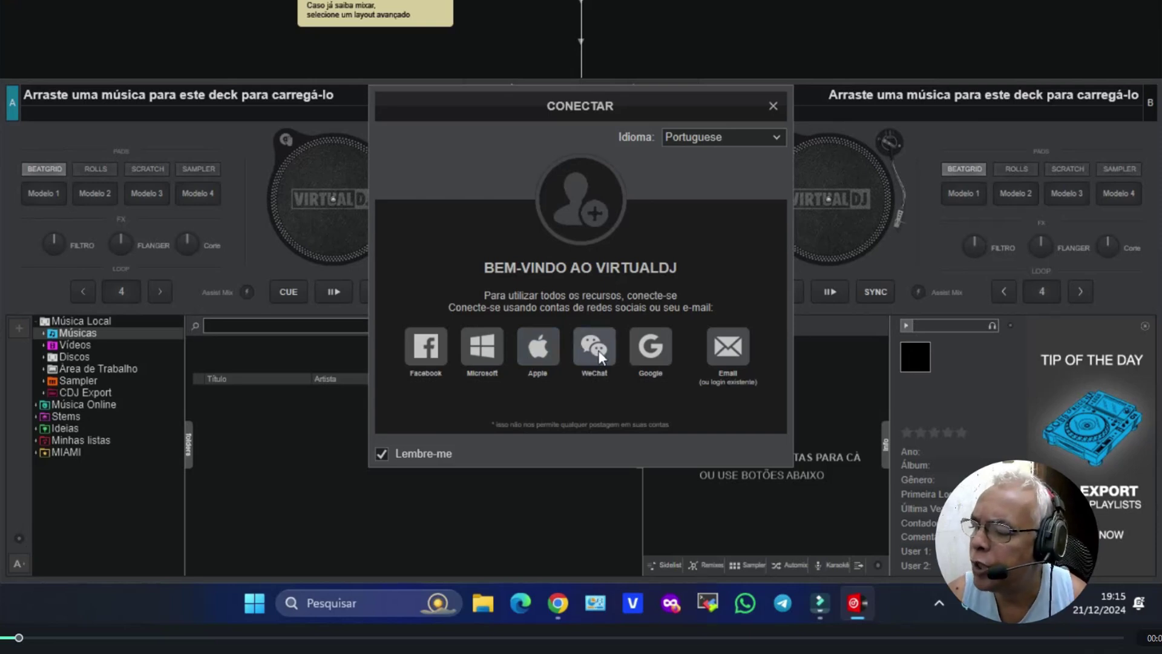
{"action": "left_click", "coordinate": [652, 347]}
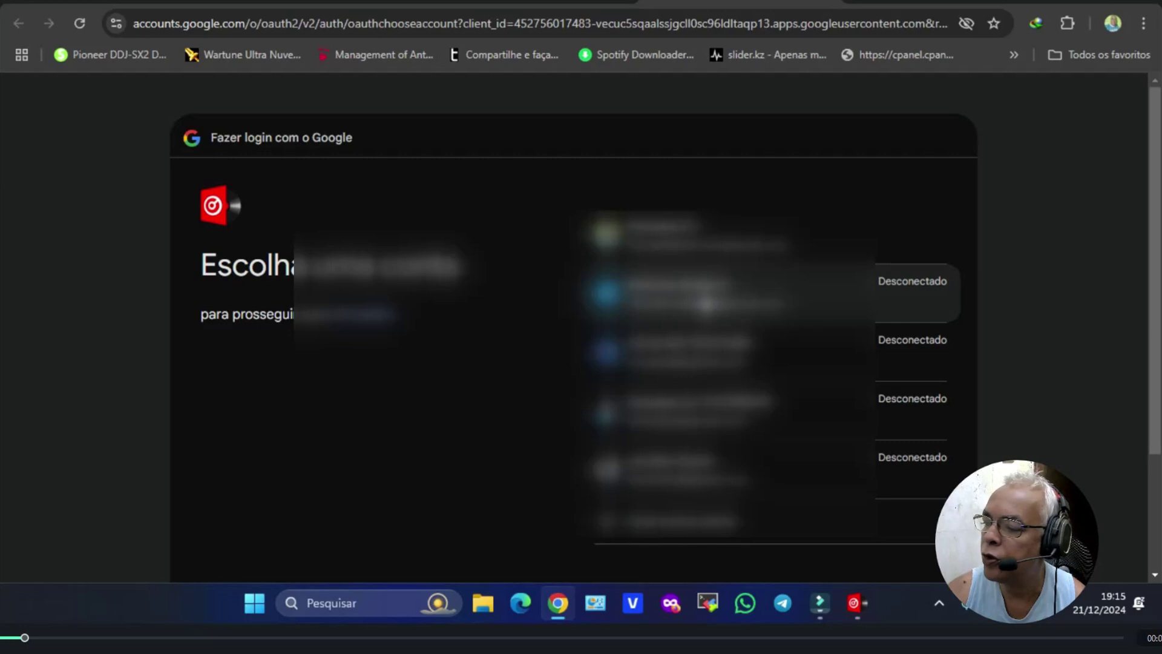
{"action": "left_click", "coordinate": [705, 300]}
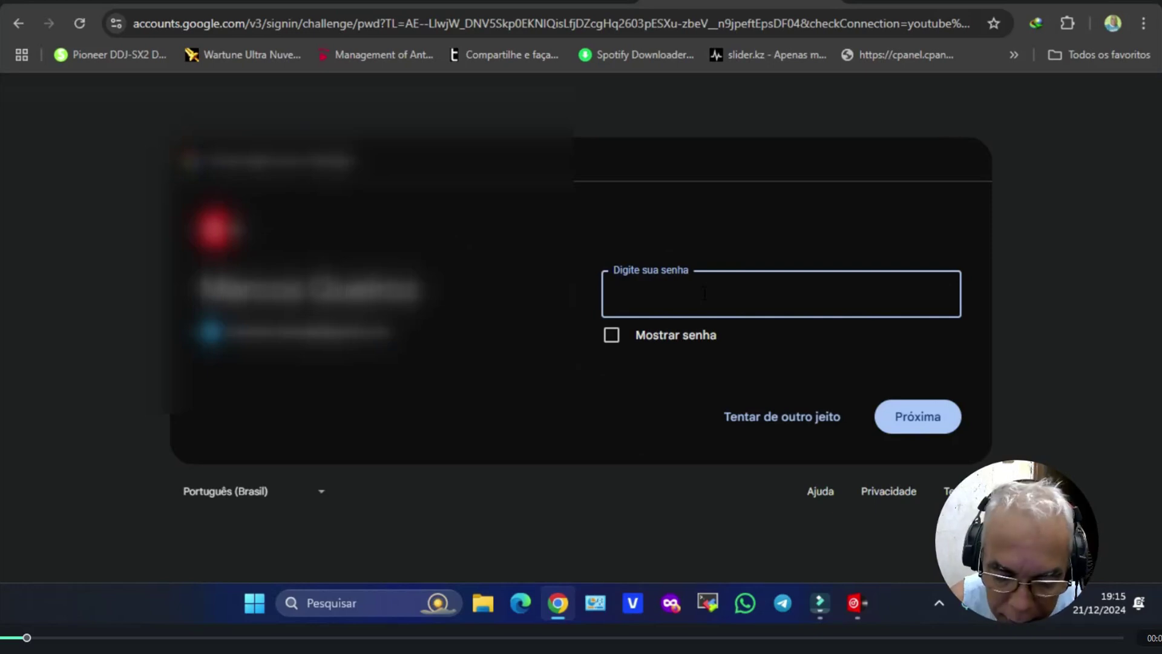
{"action": "key", "text": "ctrl+v"}
{"action": "left_click", "coordinate": [920, 419]}
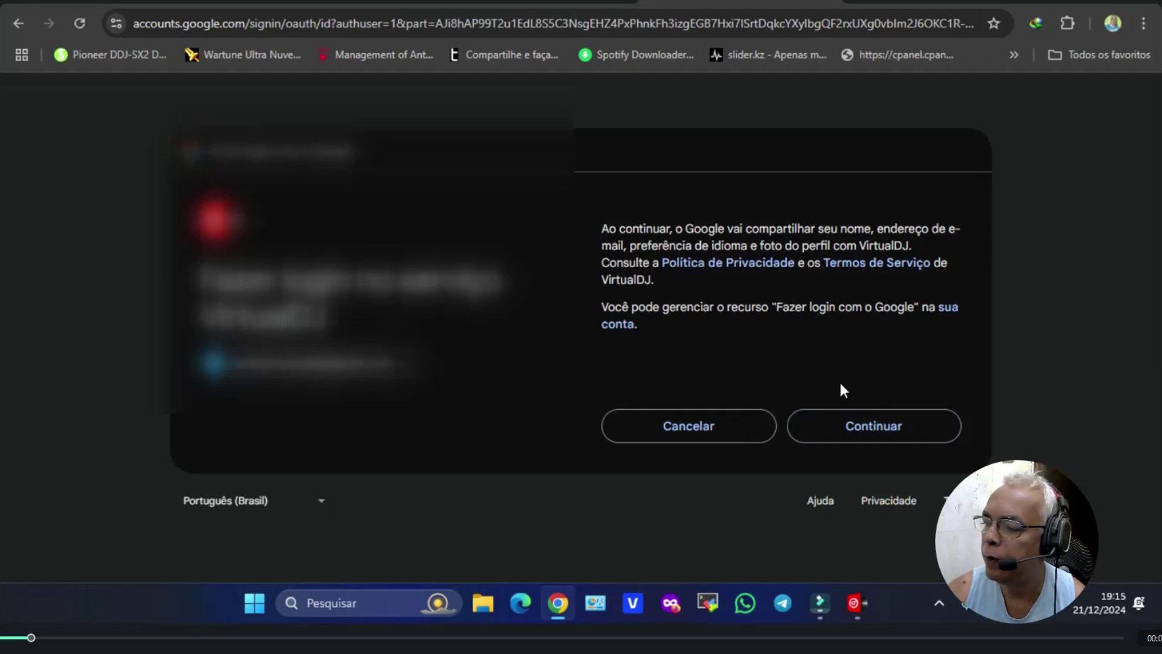
{"action": "left_click", "coordinate": [861, 427]}
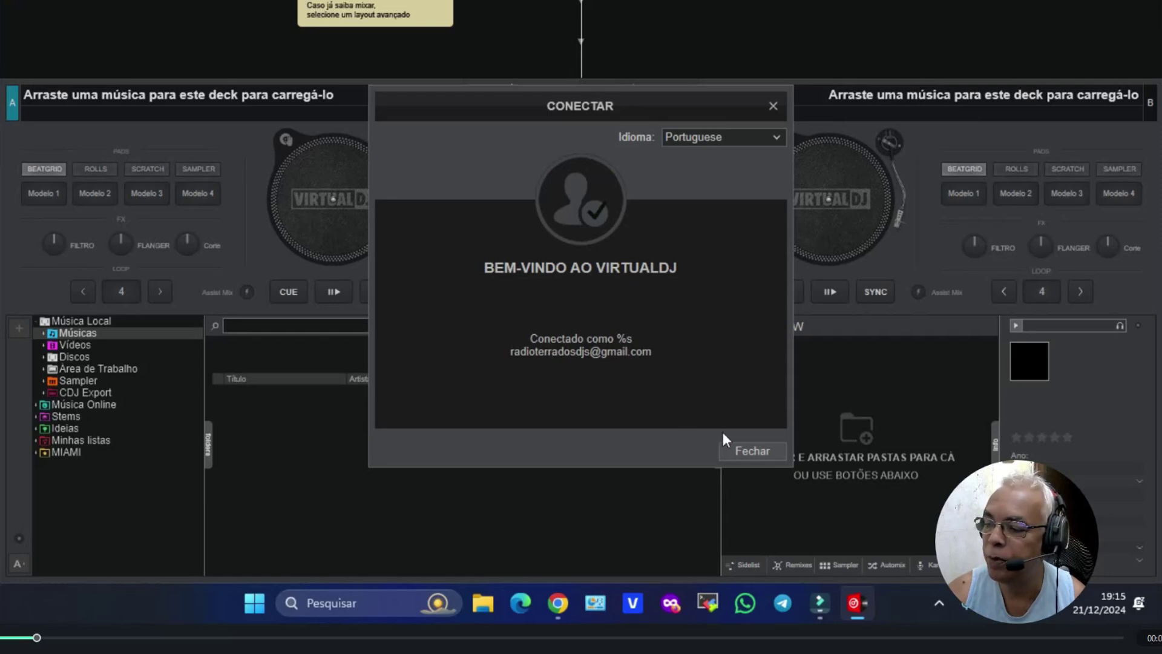
{"action": "left_click", "coordinate": [746, 451]}
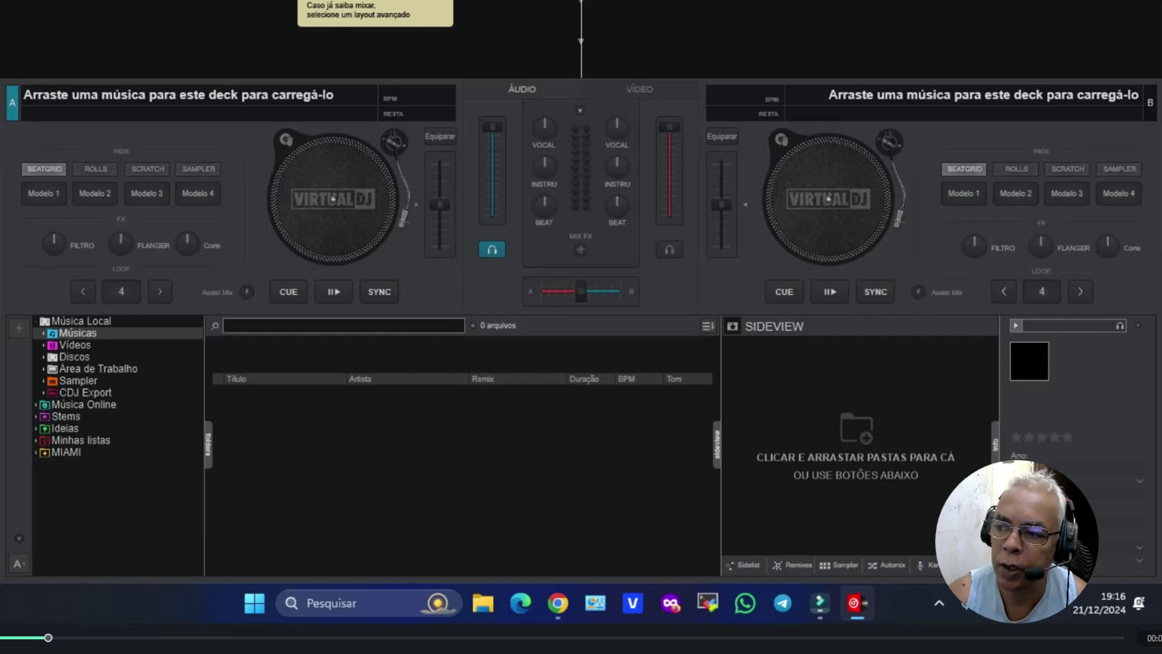
Step: Try the BÁSICO, PRO and PERFORMÁTICO layouts and set the interface to PRO
{"action": "left_click", "coordinate": [321, 0]}
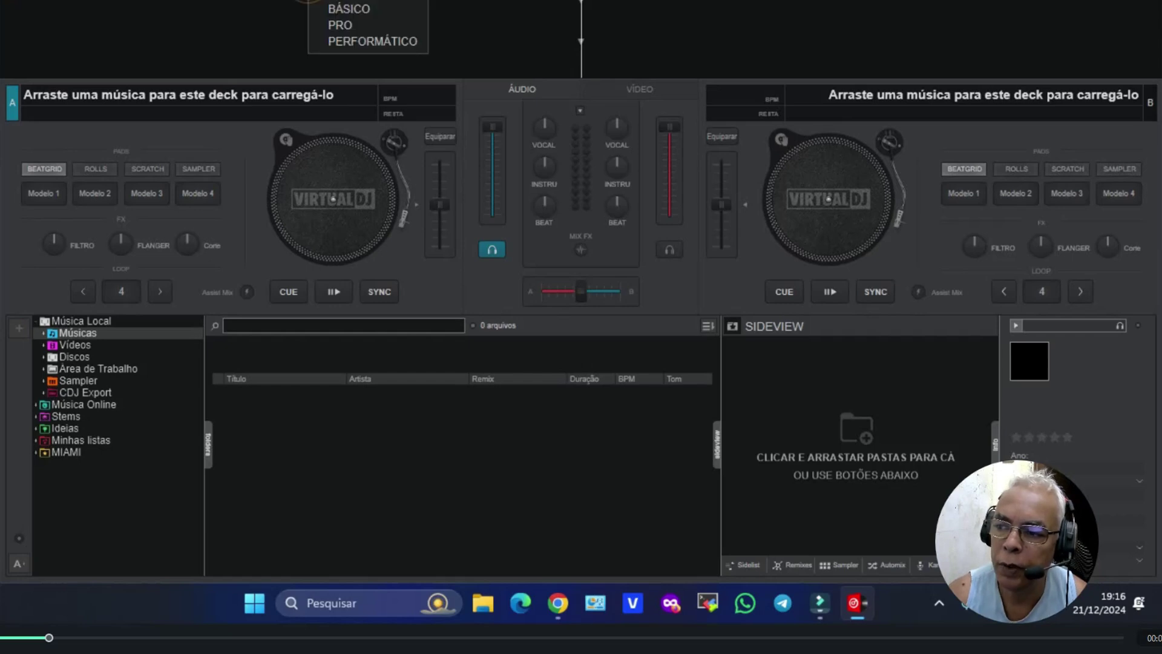
{"action": "left_click", "coordinate": [354, 9]}
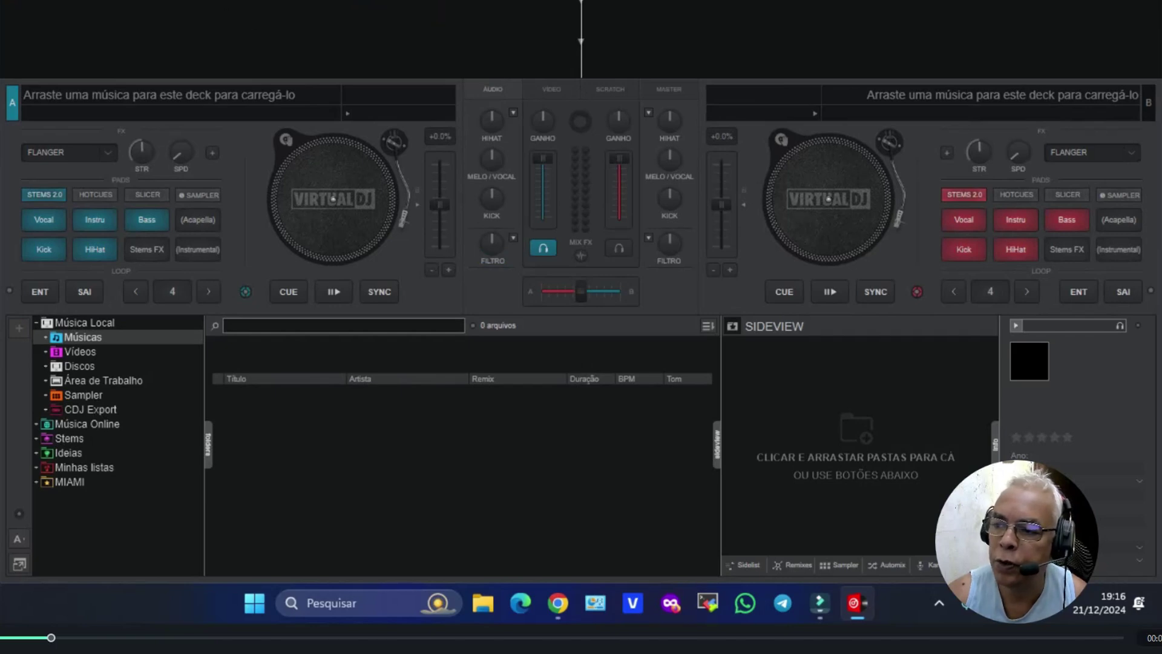
{"action": "left_click", "coordinate": [320, 1]}
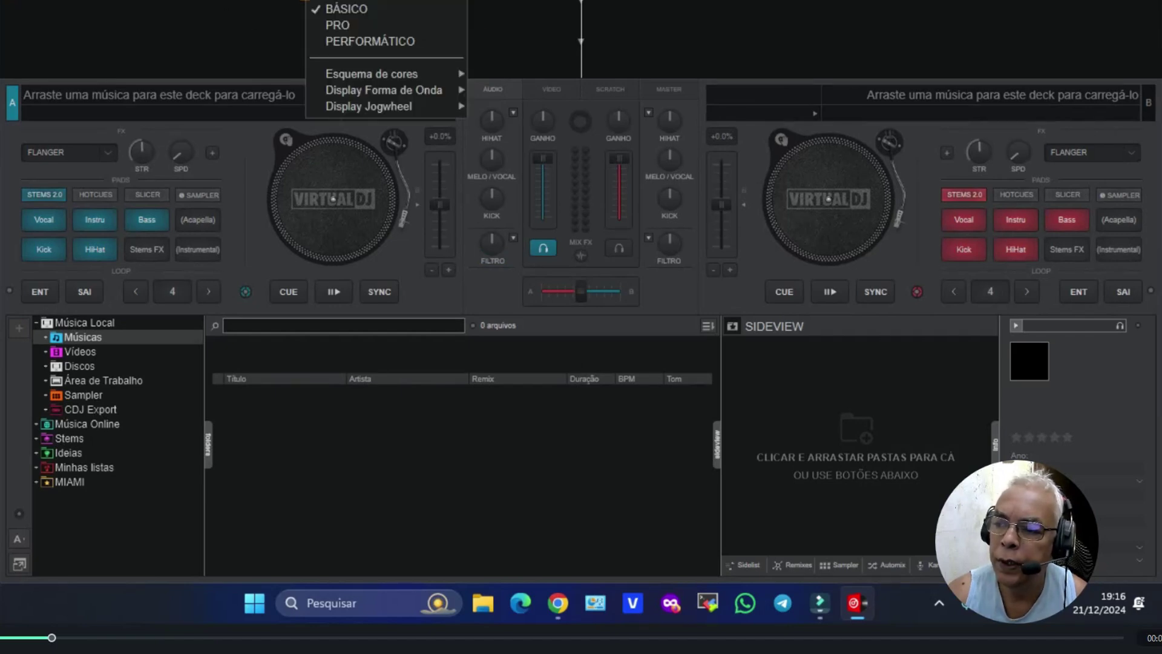
{"action": "left_click", "coordinate": [320, 25]}
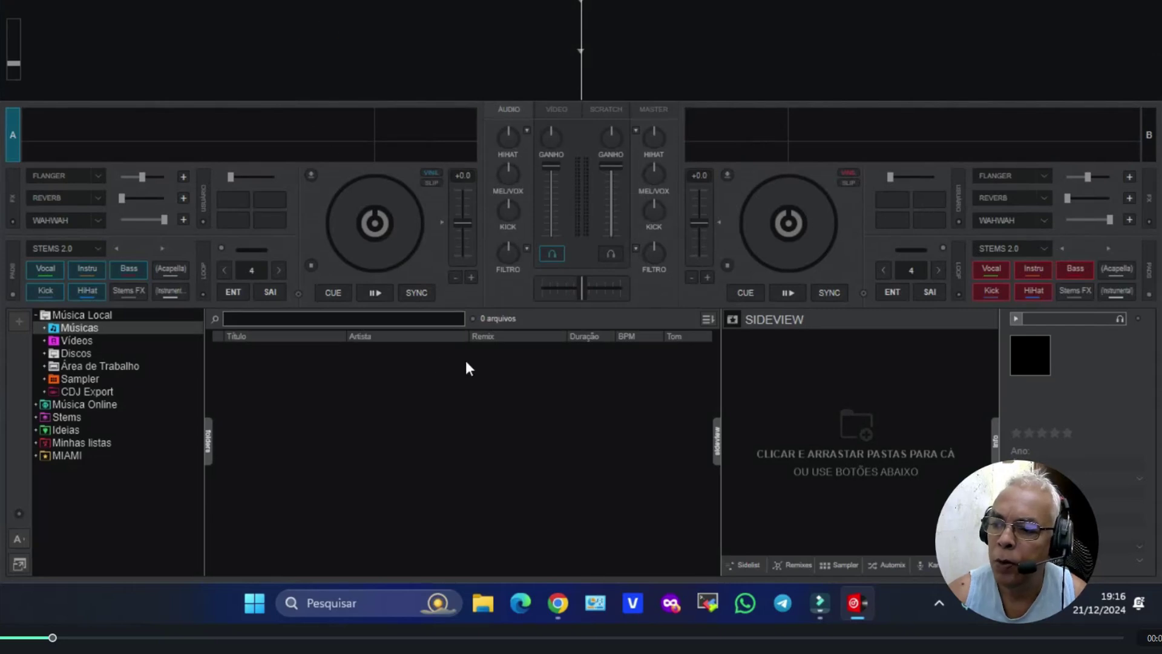
{"action": "left_click", "coordinate": [321, 1]}
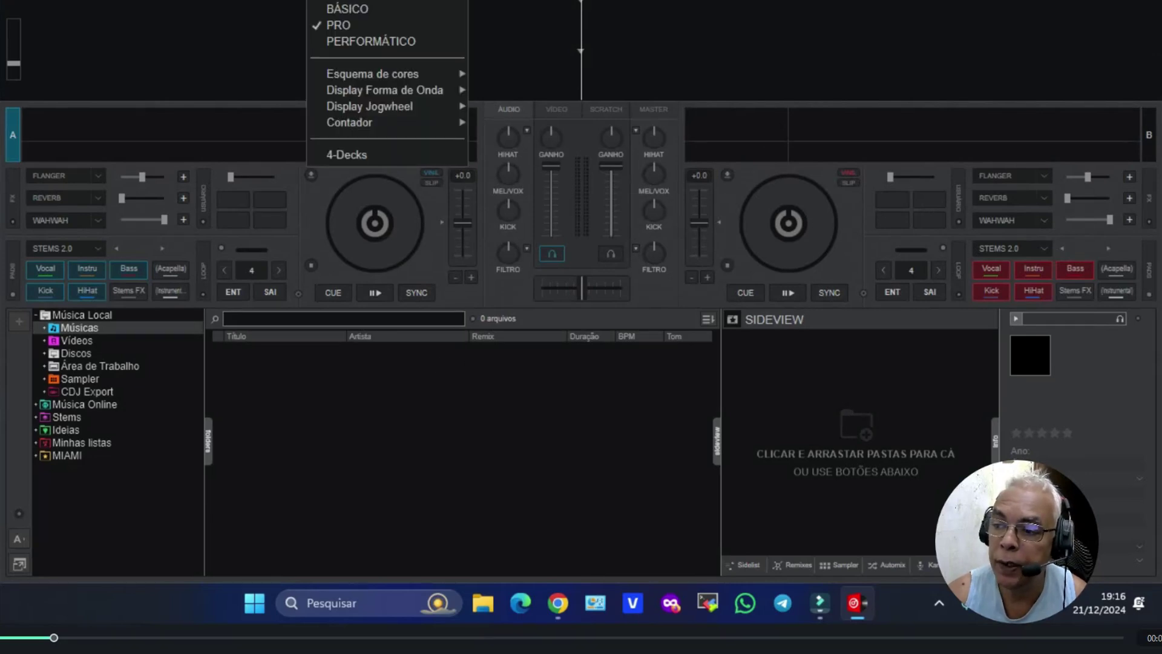
{"action": "left_click", "coordinate": [331, 41]}
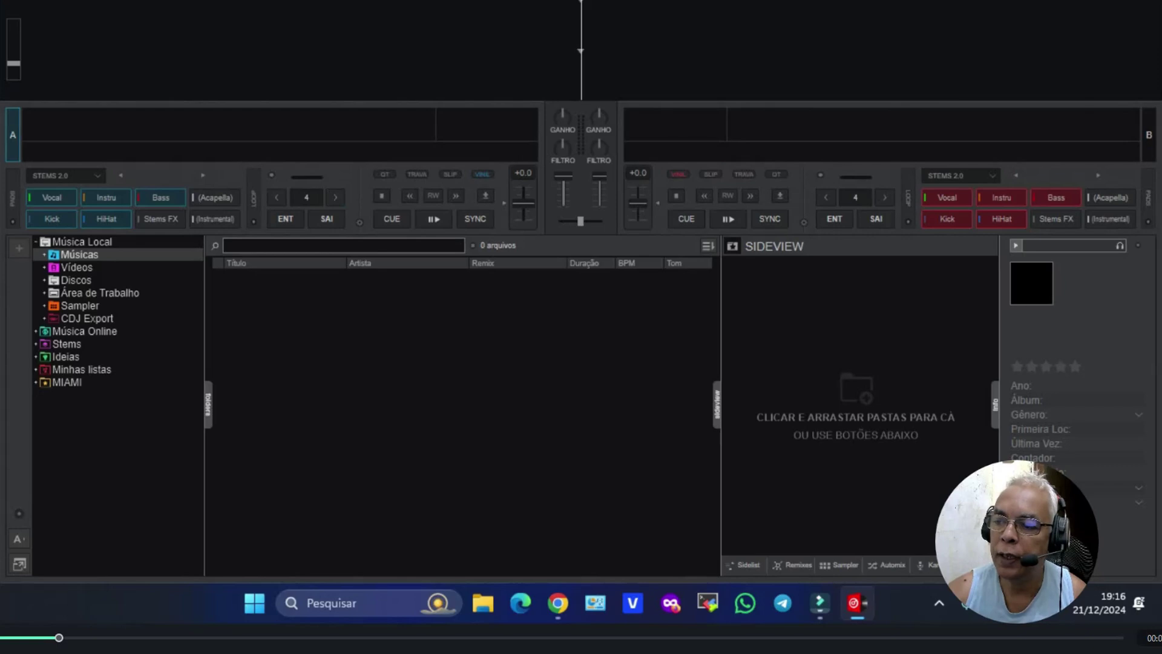
{"action": "left_click", "coordinate": [339, 1]}
{"action": "left_click", "coordinate": [341, 25]}
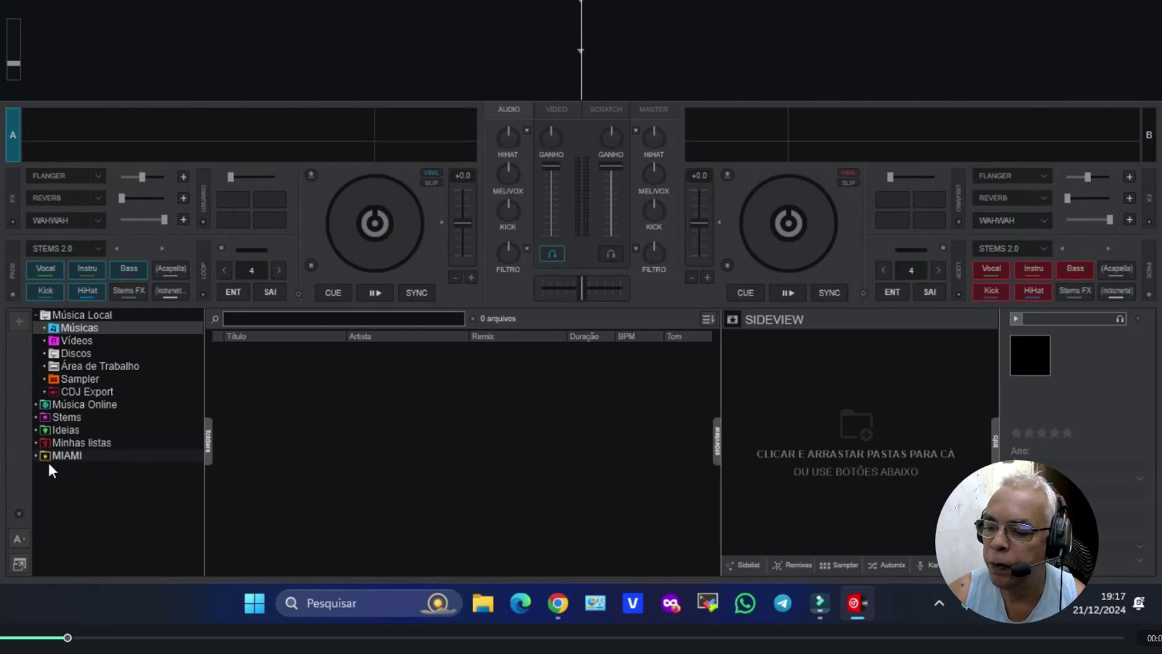
Step: Set the browser's font size to Extra Grande and hide the track info pane beside the sideview
{"action": "left_click", "coordinate": [21, 517]}
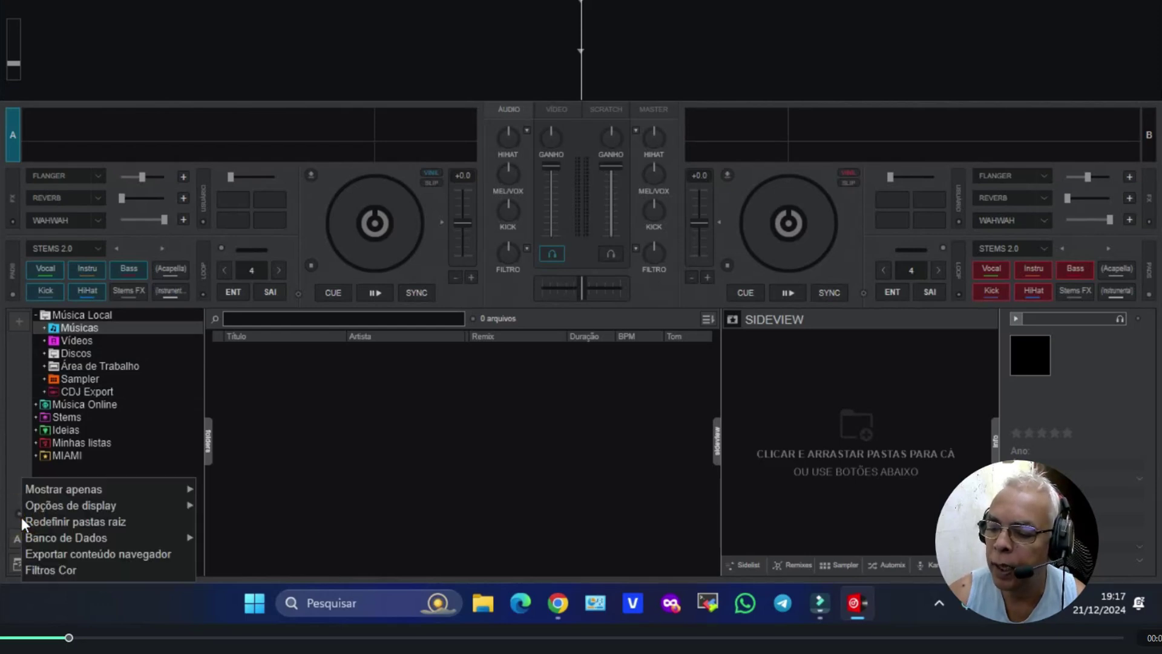
{"action": "mouse_move", "coordinate": [70, 512]}
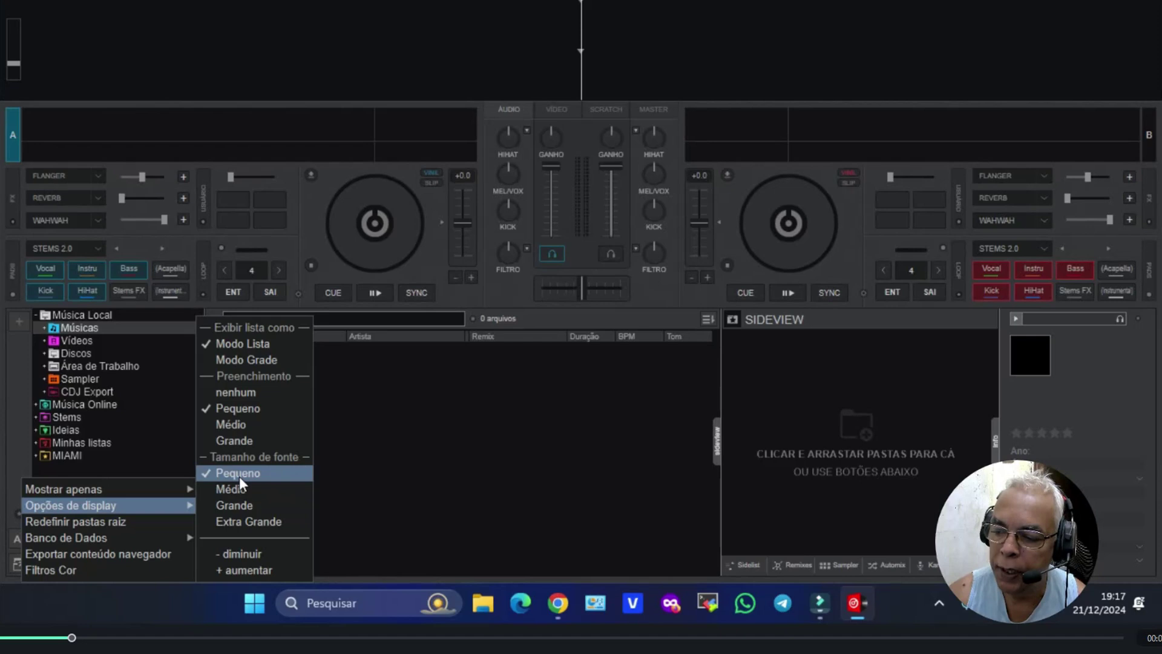
{"action": "left_click", "coordinate": [235, 522]}
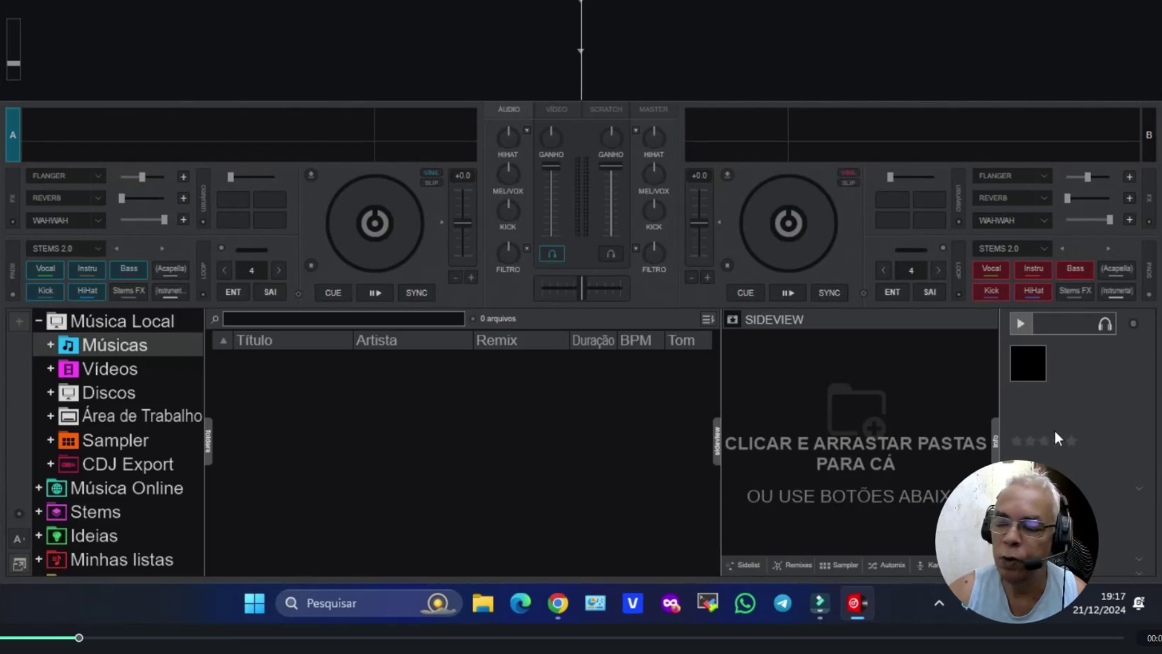
{"action": "left_click", "coordinate": [994, 437]}
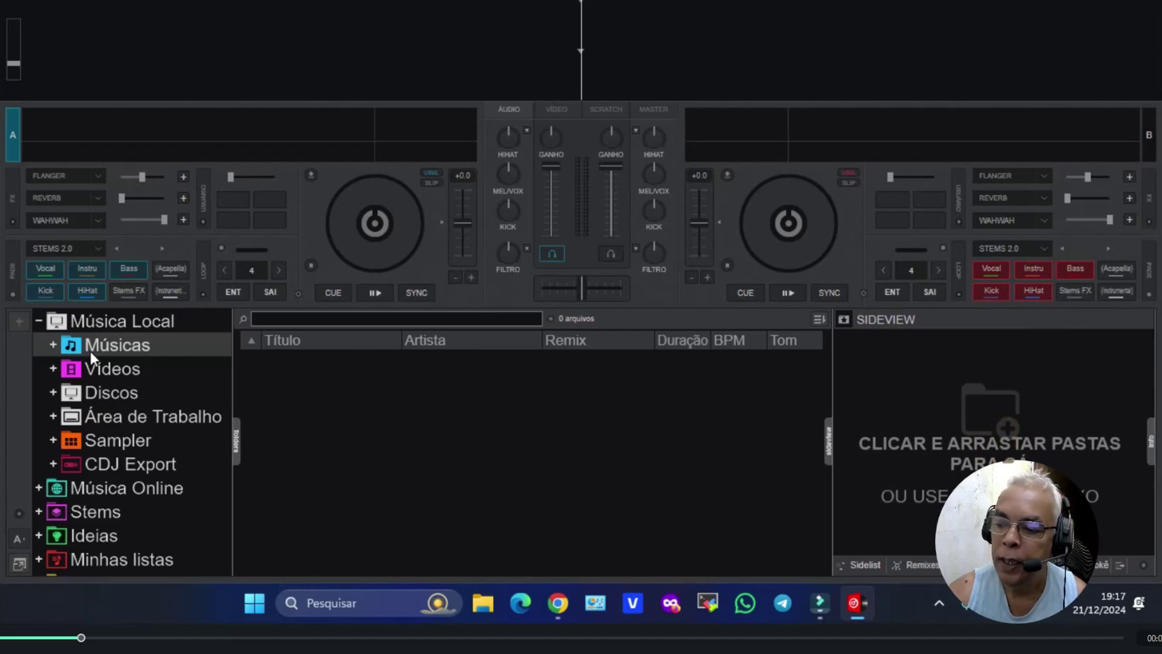
Step: Browse Discos on Disco Local (C:) through Usuários to the user profile's Músicas folder and examine its folder options, including Definir como favorito
{"action": "scroll", "coordinate": [86, 493], "scroll_direction": "down", "scroll_amount": 1}
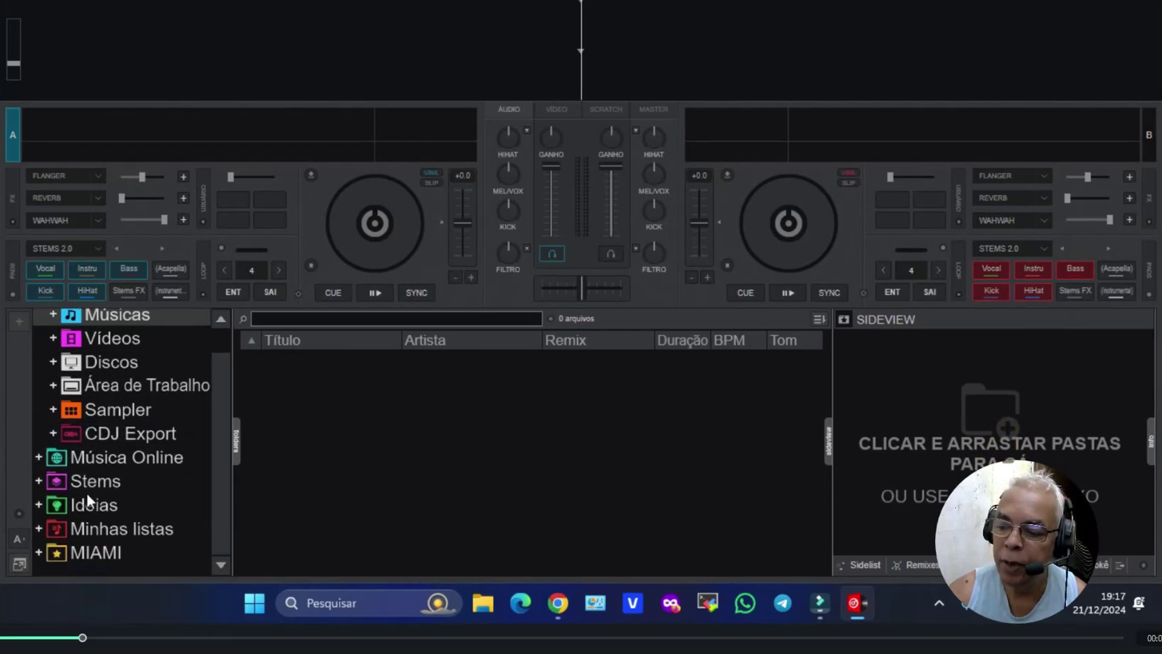
{"action": "scroll", "coordinate": [86, 492], "scroll_direction": "up", "scroll_amount": 1}
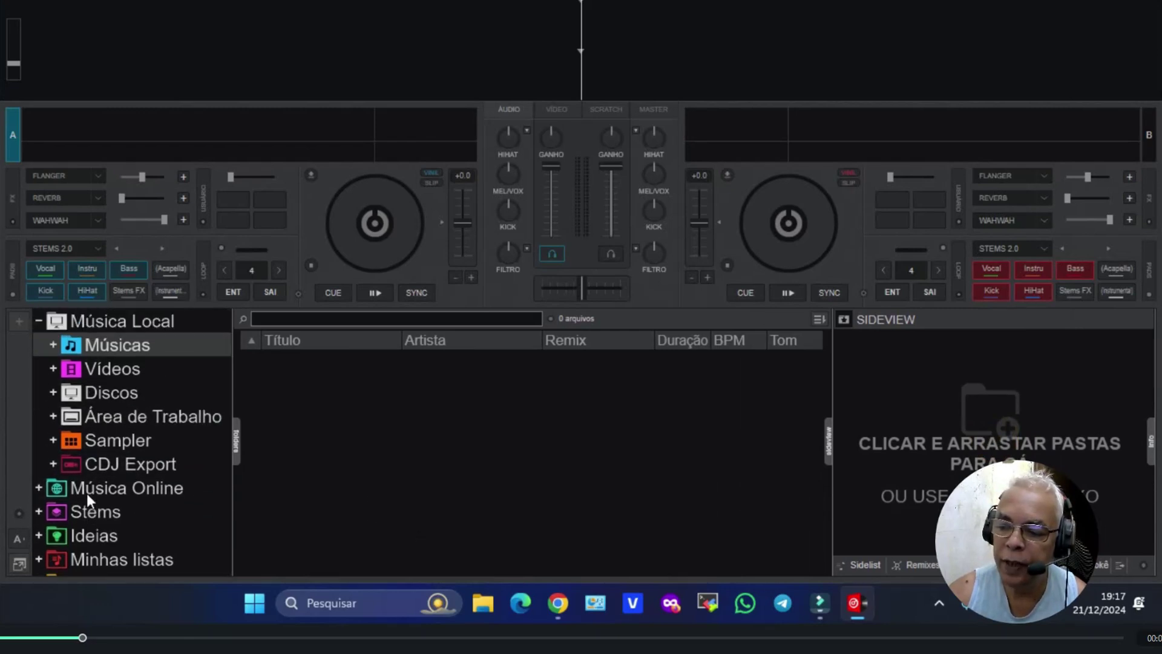
{"action": "left_click", "coordinate": [57, 390]}
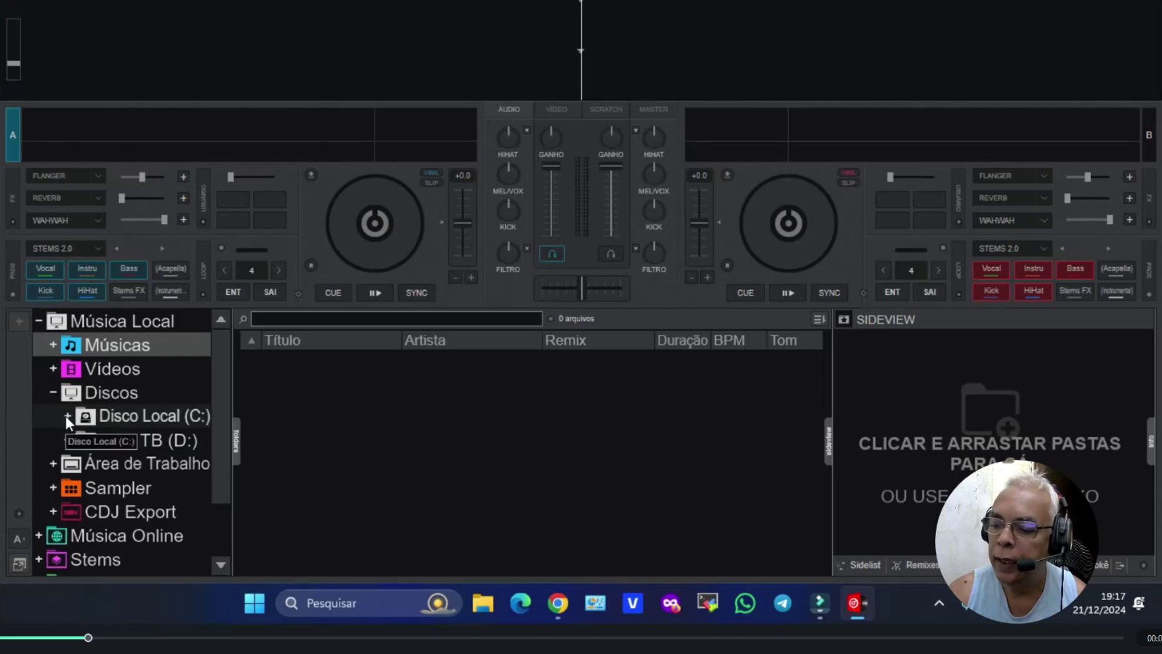
{"action": "left_click", "coordinate": [67, 416]}
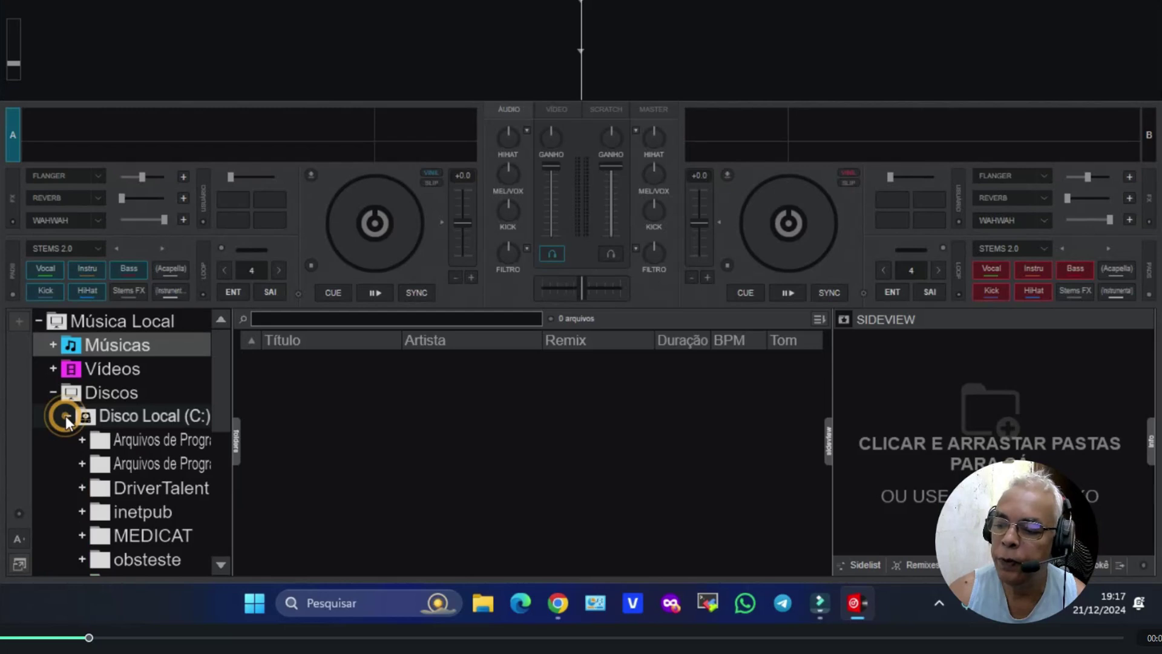
{"action": "left_click_drag", "start_coordinate": [216, 374], "coordinate": [208, 437]}
{"action": "left_click", "coordinate": [84, 454]}
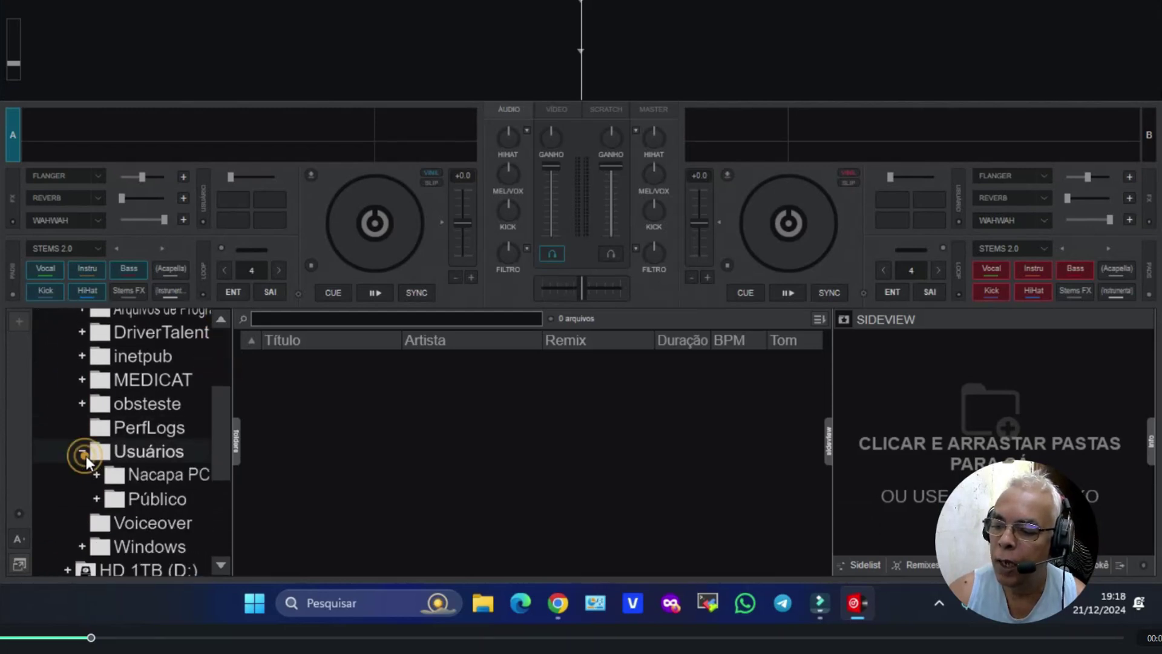
{"action": "left_click", "coordinate": [95, 473]}
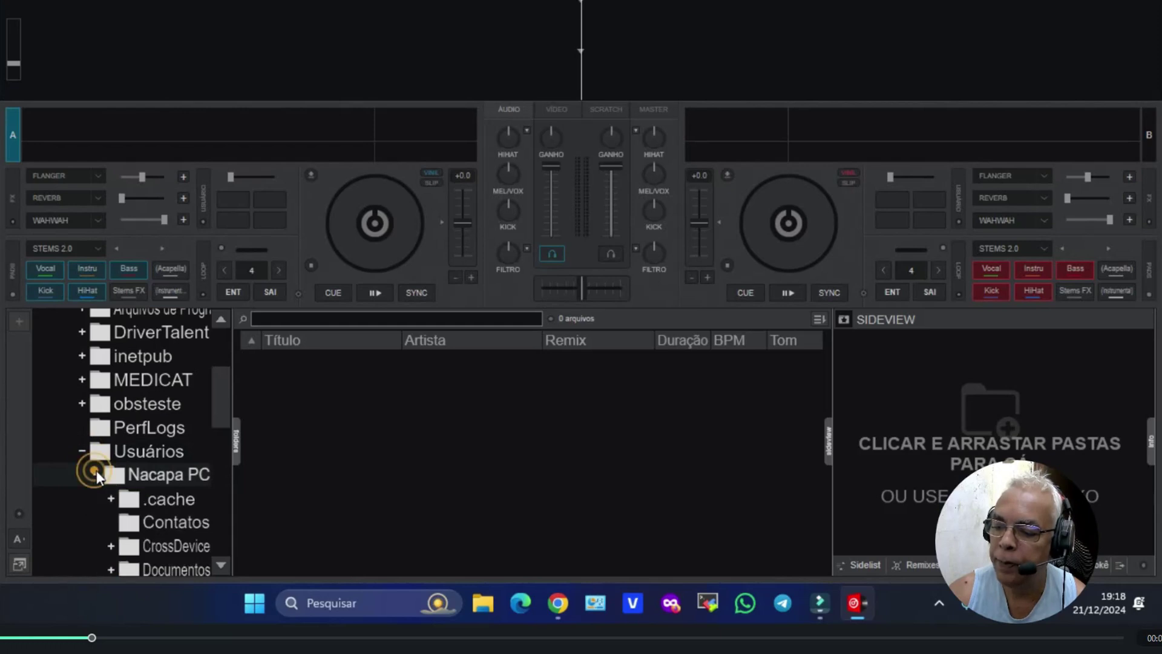
{"action": "left_click_drag", "start_coordinate": [226, 410], "coordinate": [211, 472]}
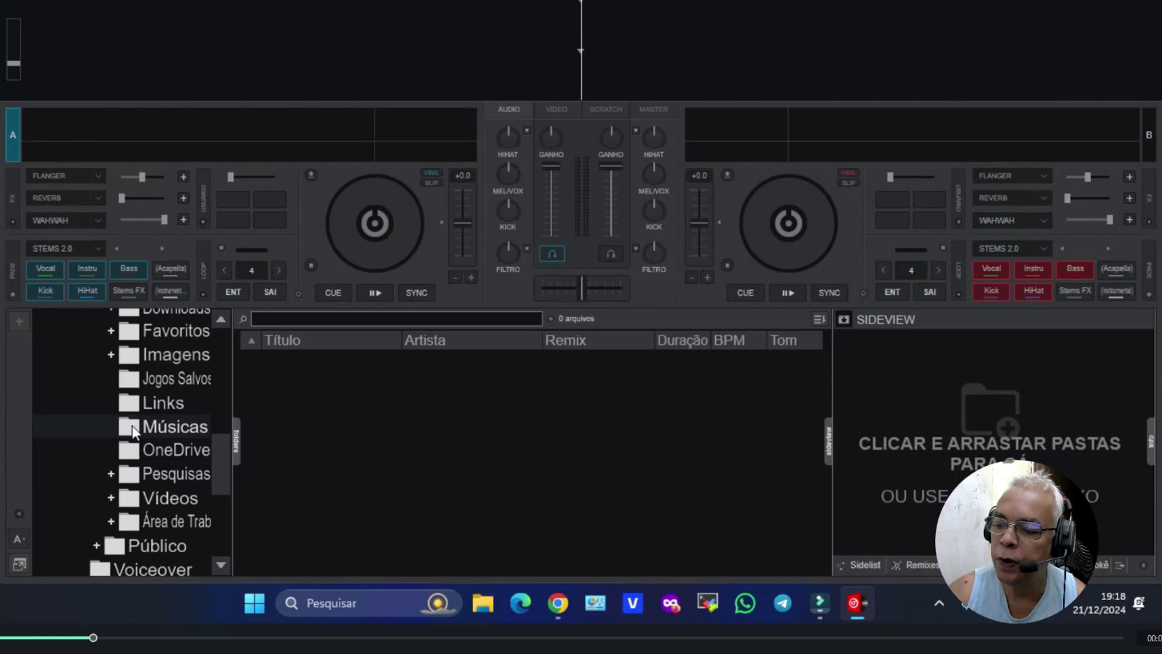
{"action": "left_click", "coordinate": [158, 425]}
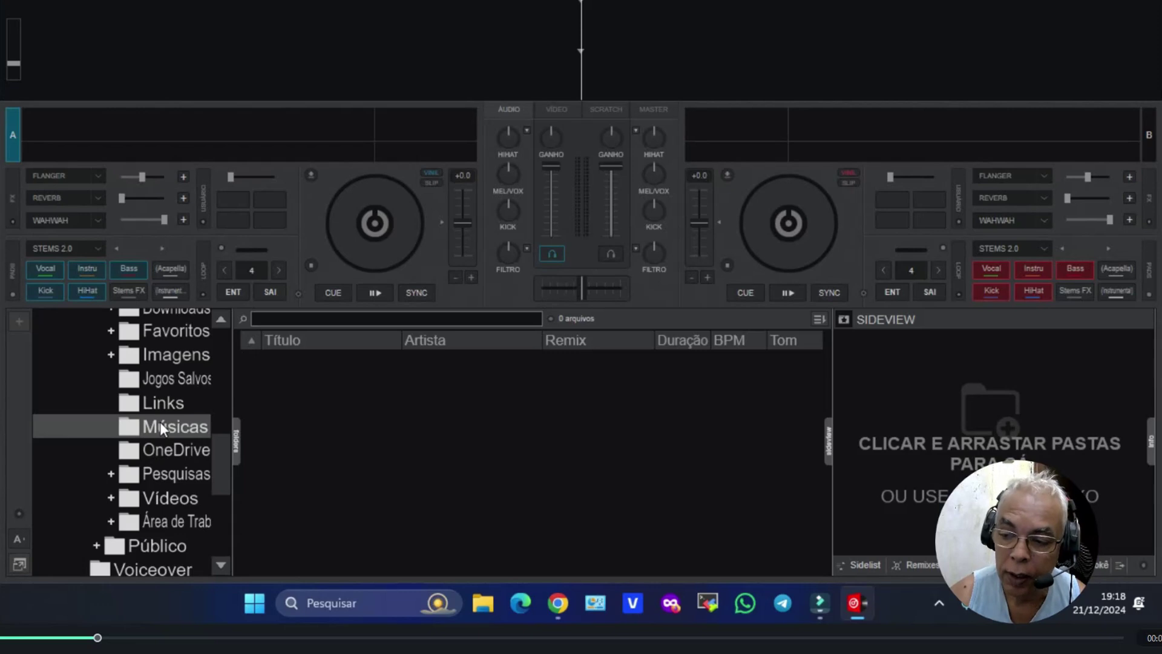
{"action": "right_click", "coordinate": [160, 421]}
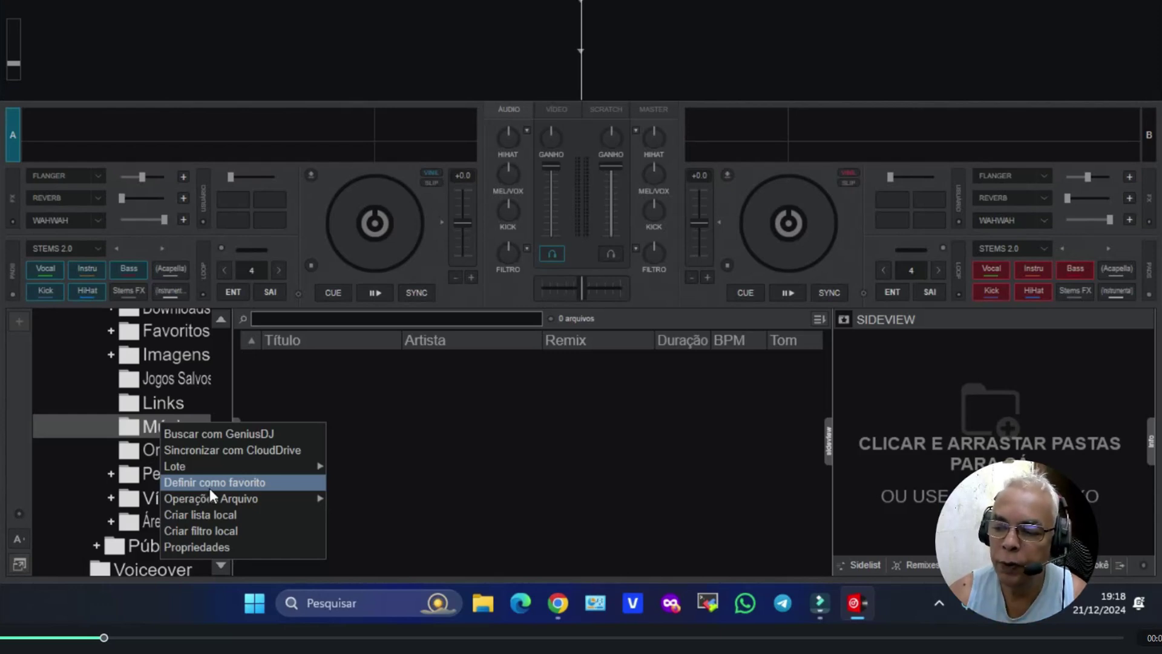
{"action": "left_click", "coordinate": [397, 414]}
{"action": "left_click", "coordinate": [396, 413]}
Step: Collapse the Música Local tree and look through the MIAMI favorite folder, leaving it collapsed
{"action": "left_click_drag", "start_coordinate": [220, 454], "coordinate": [226, 355]}
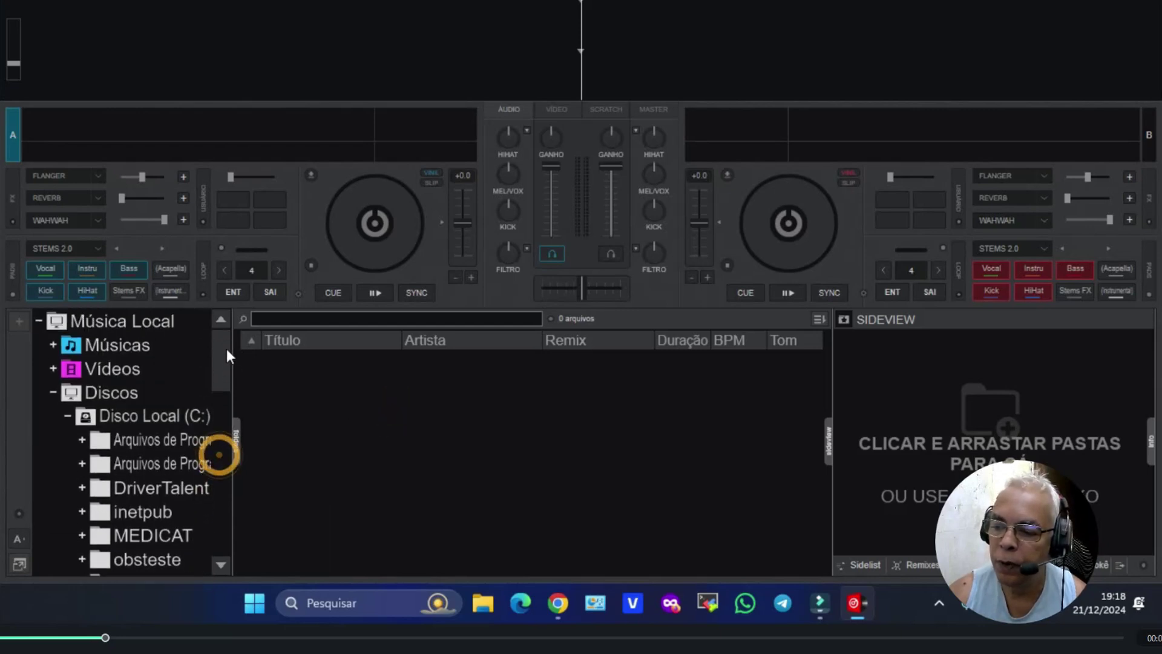
{"action": "left_click", "coordinate": [41, 321]}
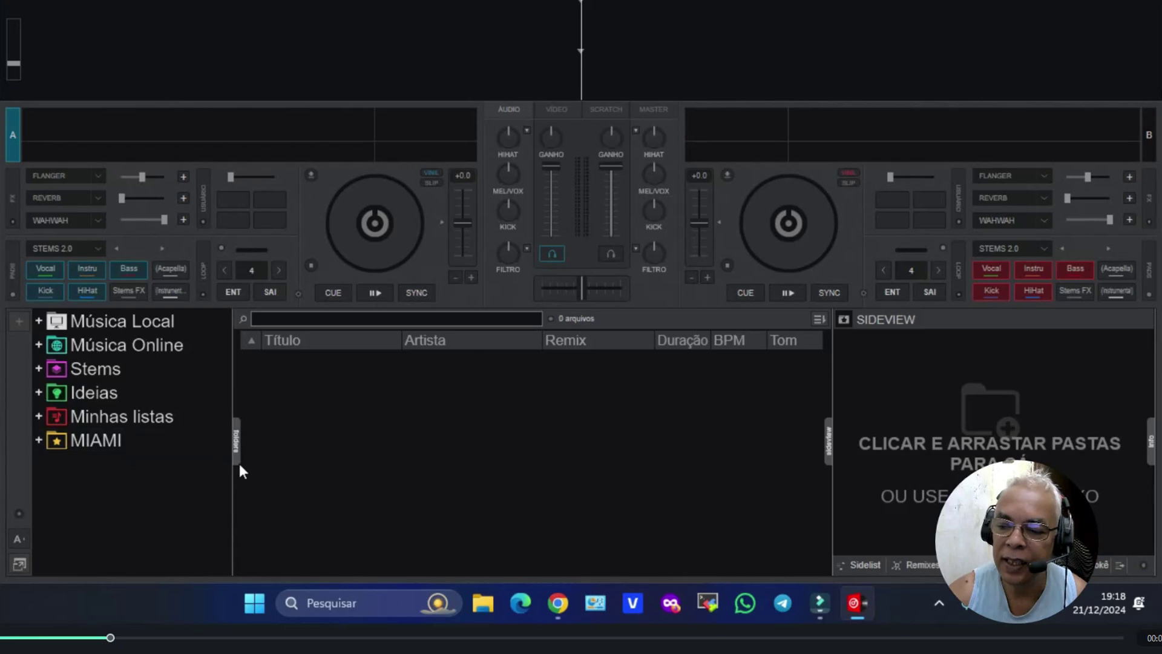
{"action": "left_click", "coordinate": [39, 441]}
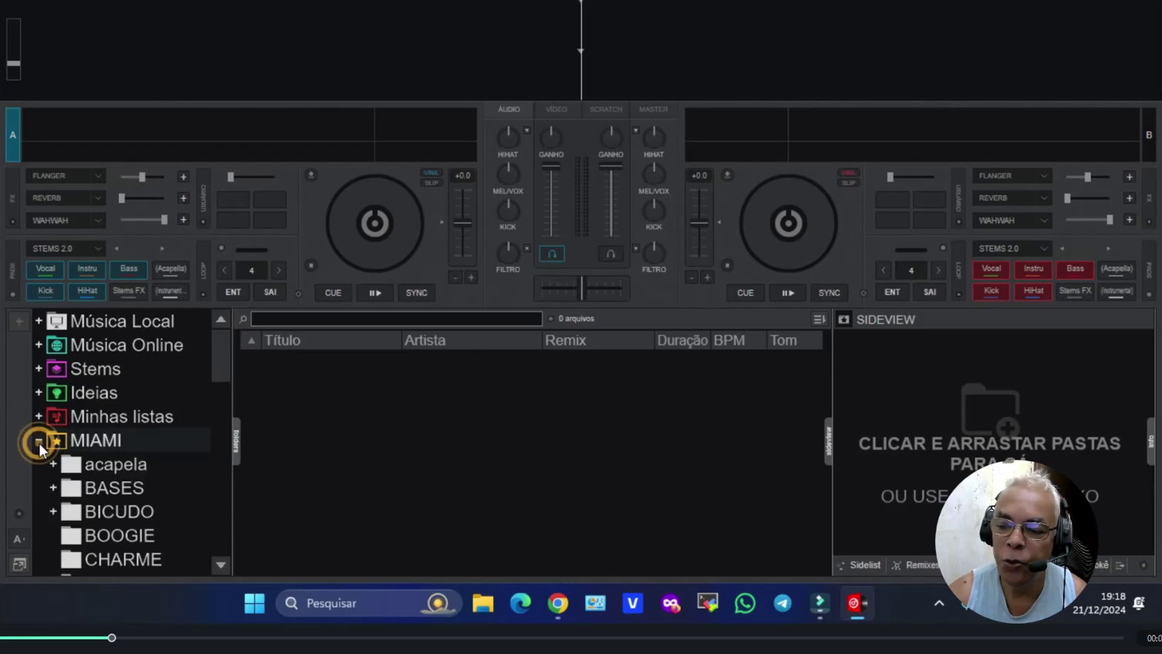
{"action": "left_click", "coordinate": [38, 440]}
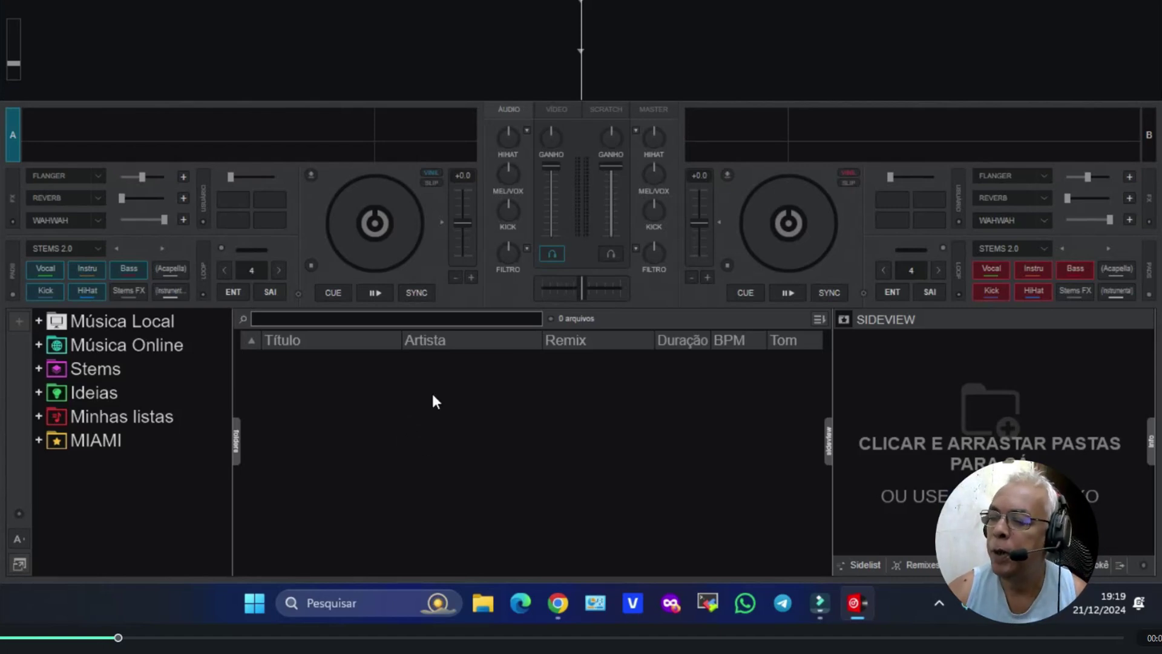
Step: Turn off Auto Equiparar Tom and Auto Equiparar BPM in deck A's options and recheck both entries
{"action": "left_click", "coordinate": [300, 295]}
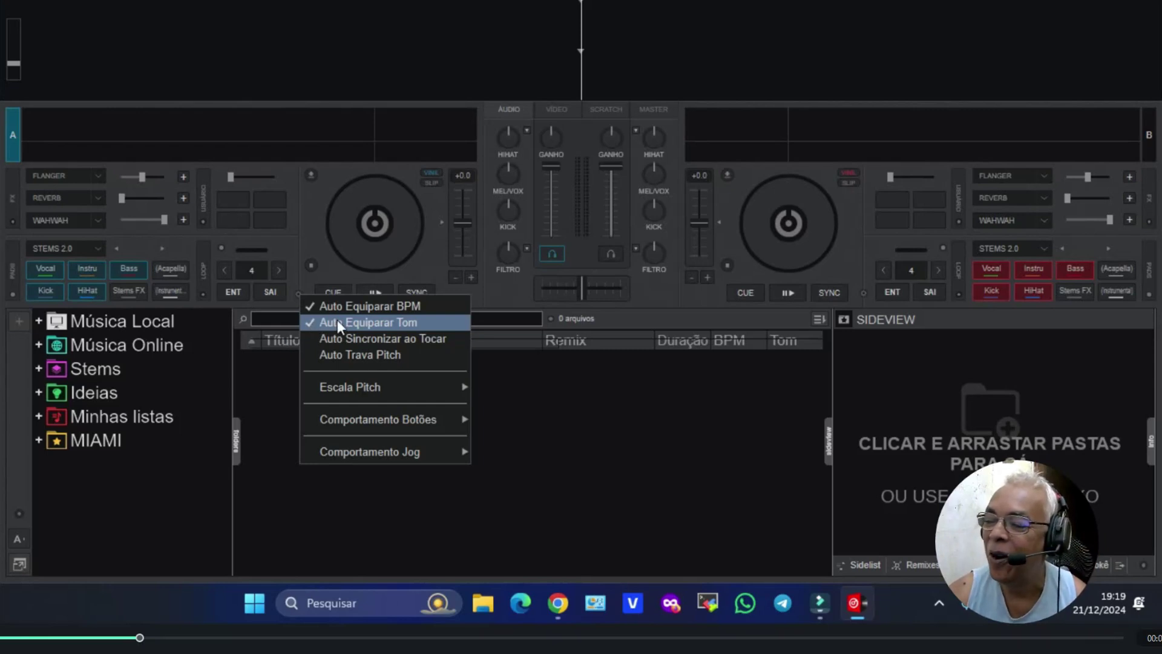
{"action": "left_click", "coordinate": [307, 322]}
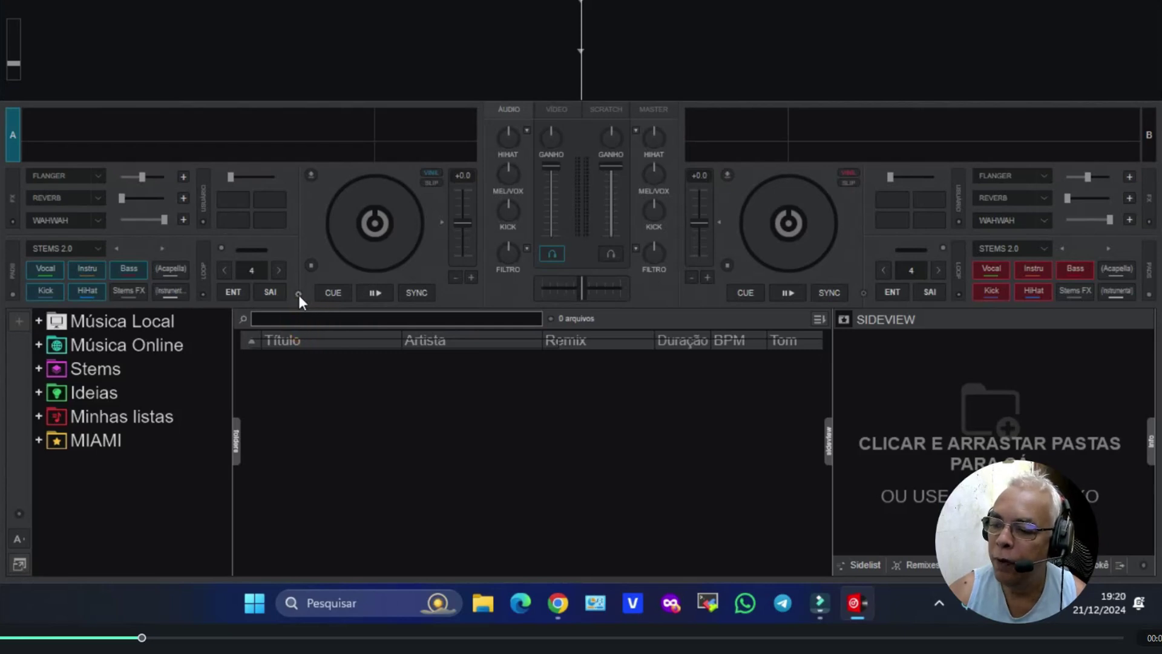
{"action": "left_click", "coordinate": [298, 296]}
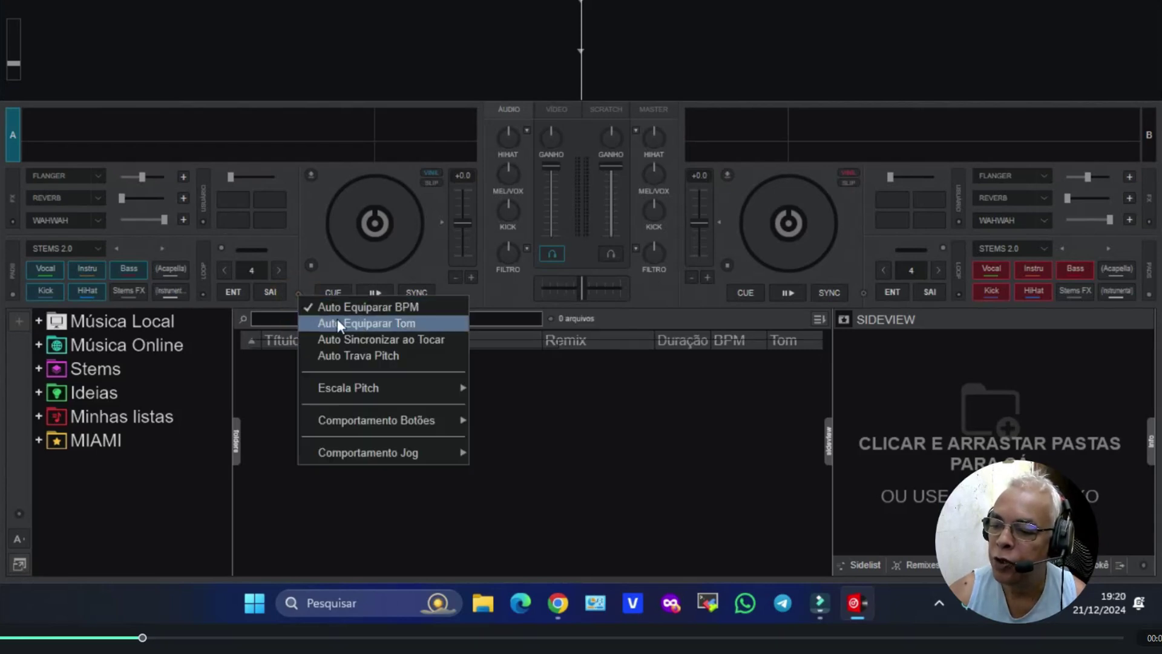
{"action": "left_click", "coordinate": [307, 307]}
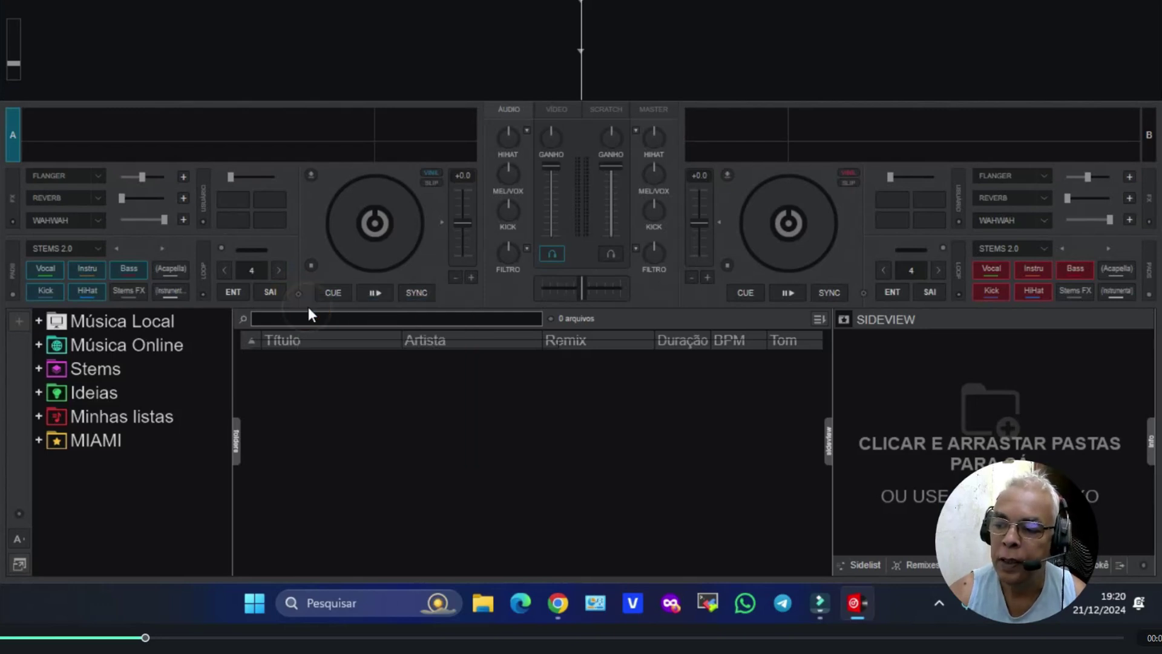
{"action": "left_click", "coordinate": [297, 294]}
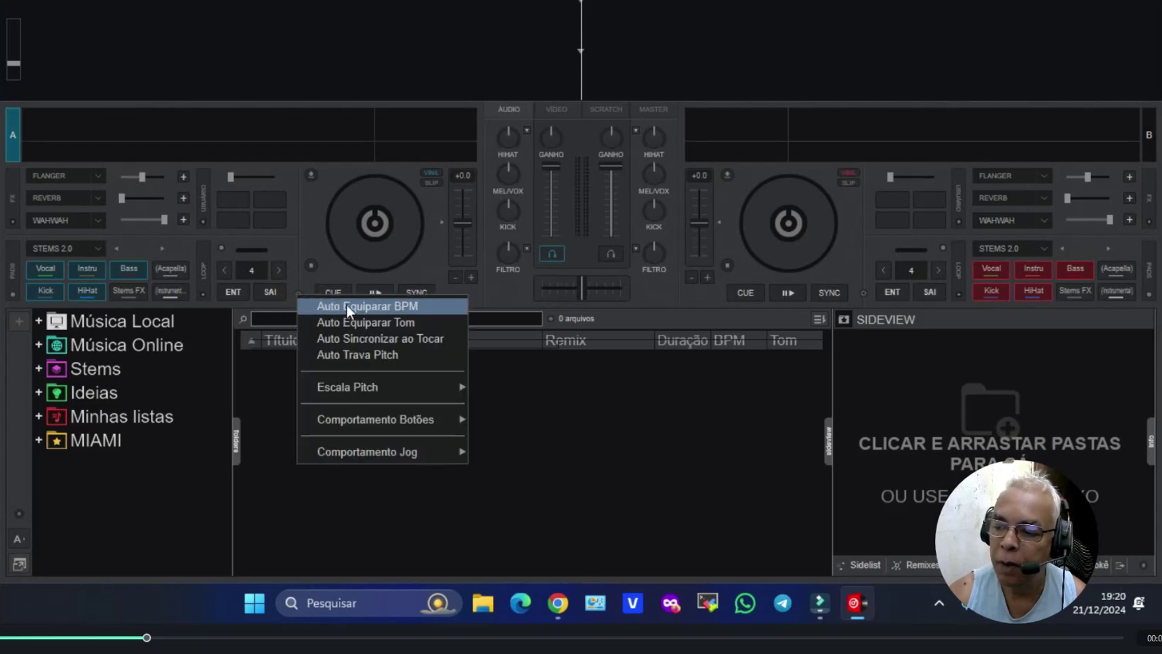
{"action": "left_click", "coordinate": [432, 261]}
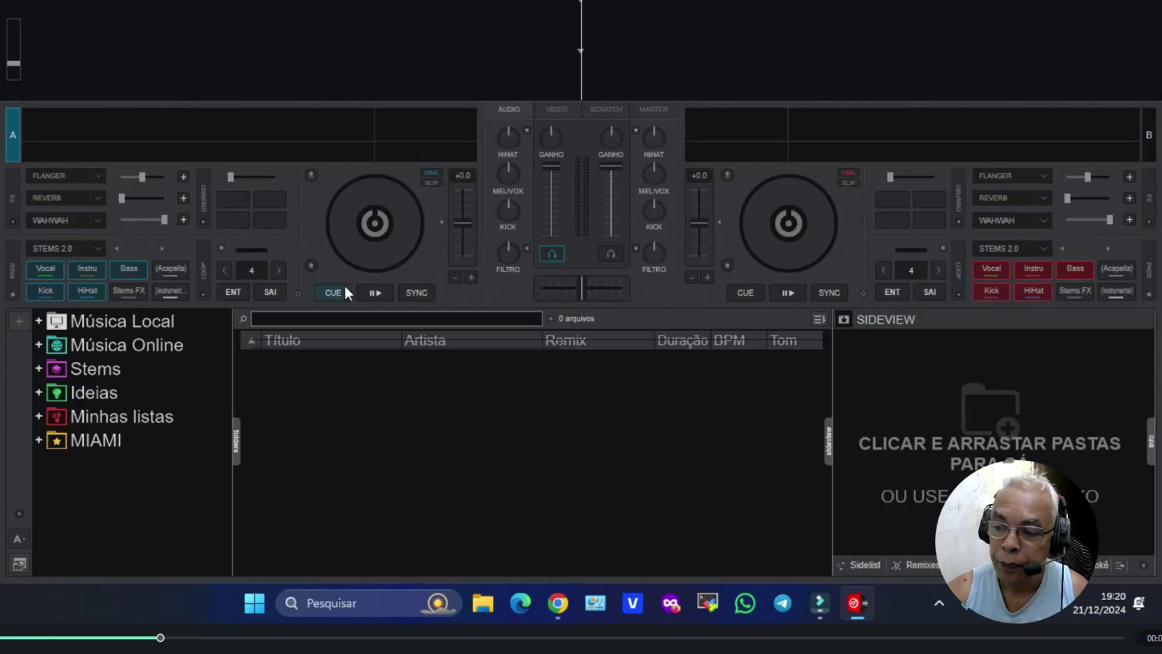
{"action": "left_click", "coordinate": [301, 296]}
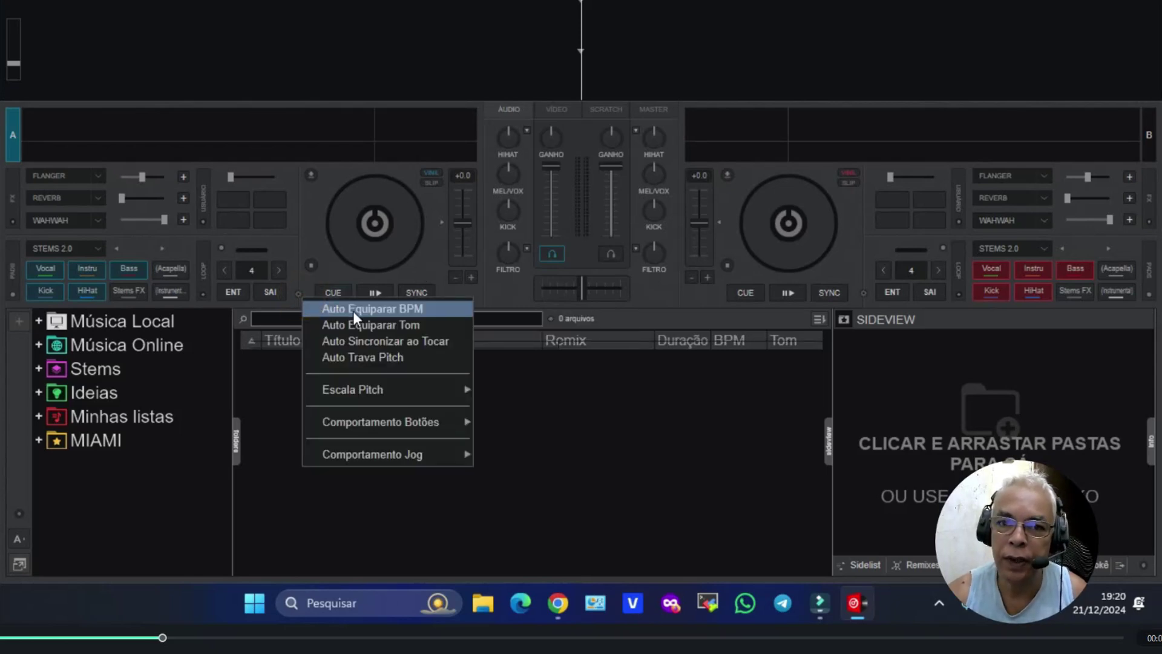
{"action": "left_click", "coordinate": [647, 302]}
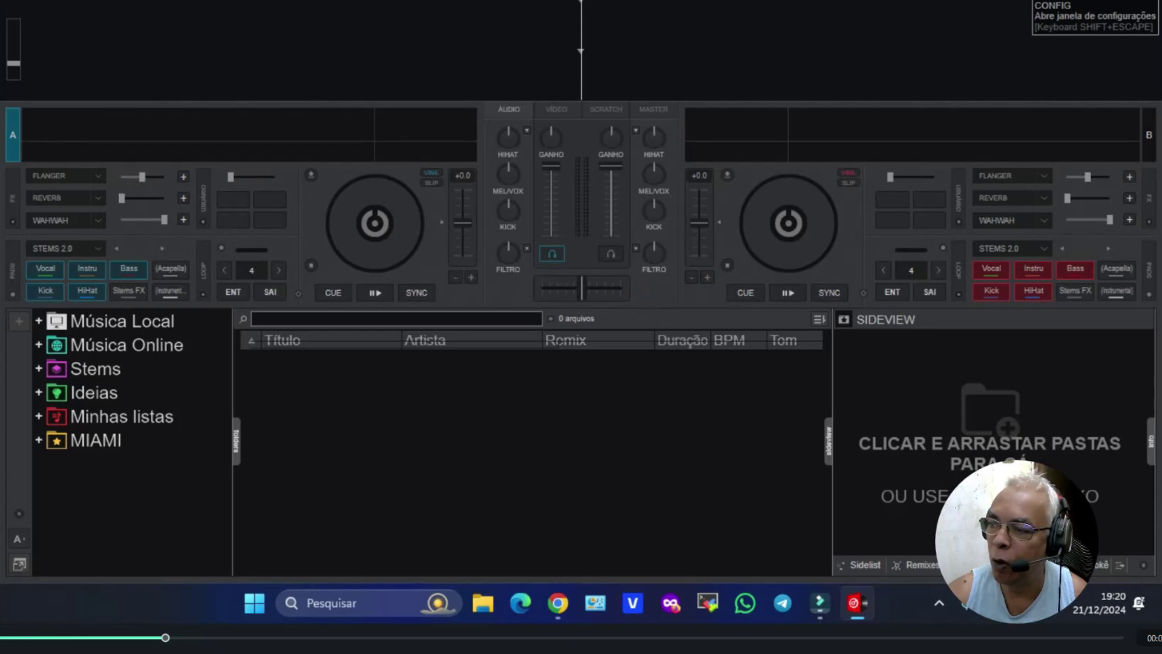
Step: Open the DESEMPENHO options in the settings and review the available stemsRealtimeSeparation modes without changing the selection
{"action": "left_click", "coordinate": [1090, 15]}
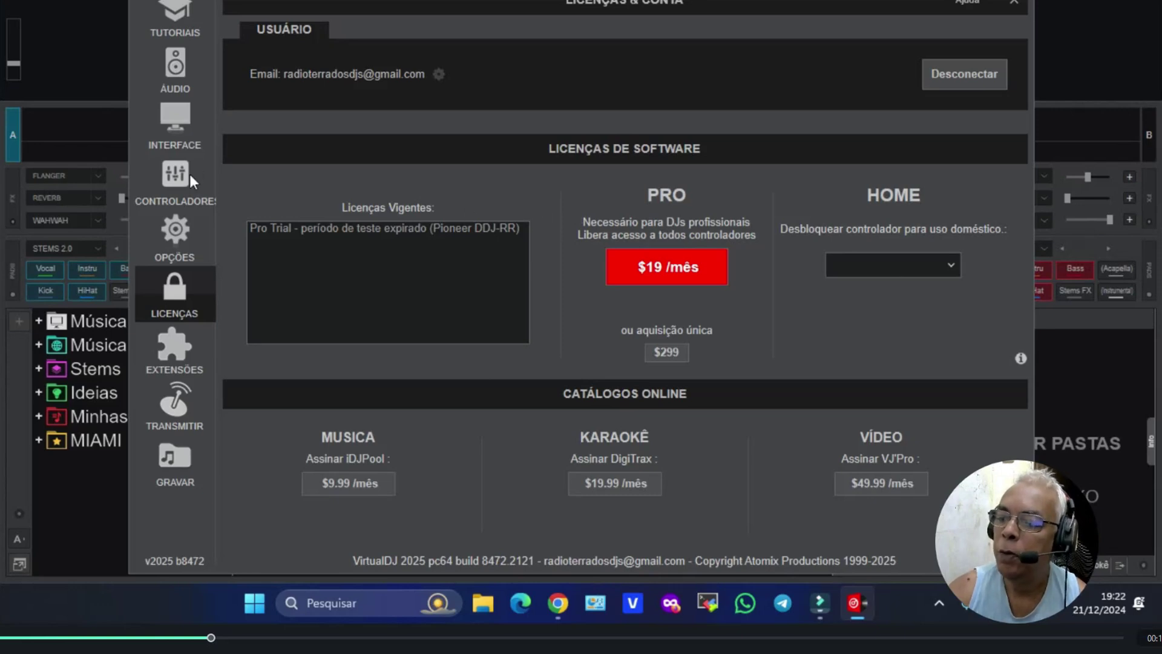
{"action": "left_click", "coordinate": [177, 243]}
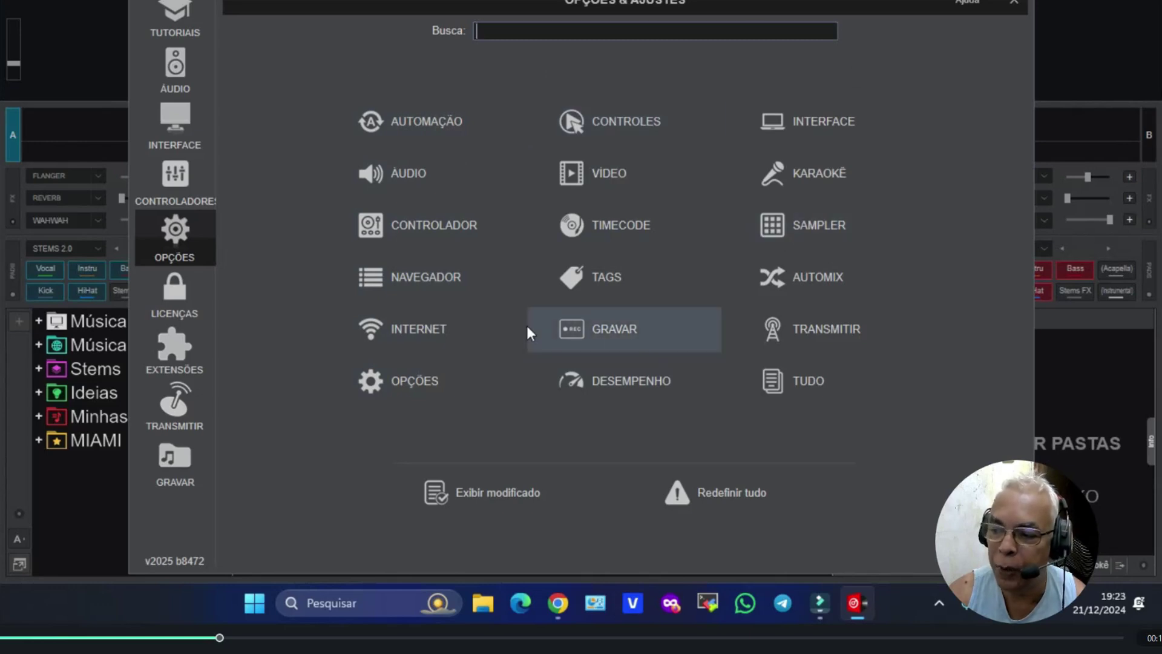
{"action": "left_click", "coordinate": [612, 380]}
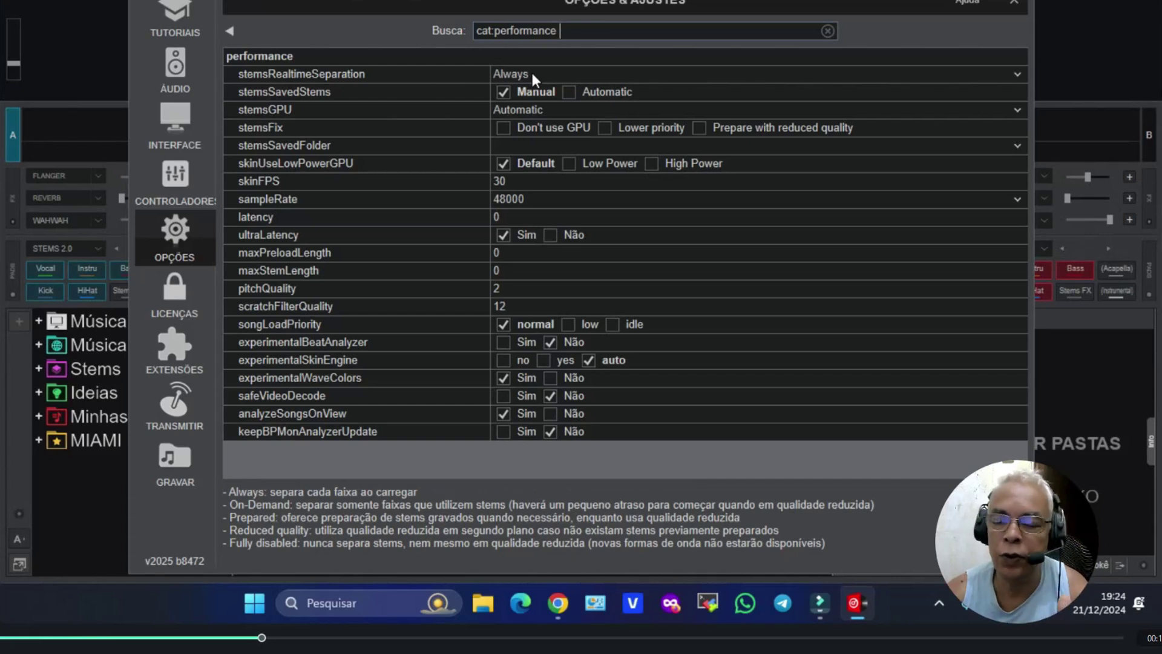
{"action": "left_click", "coordinate": [565, 74]}
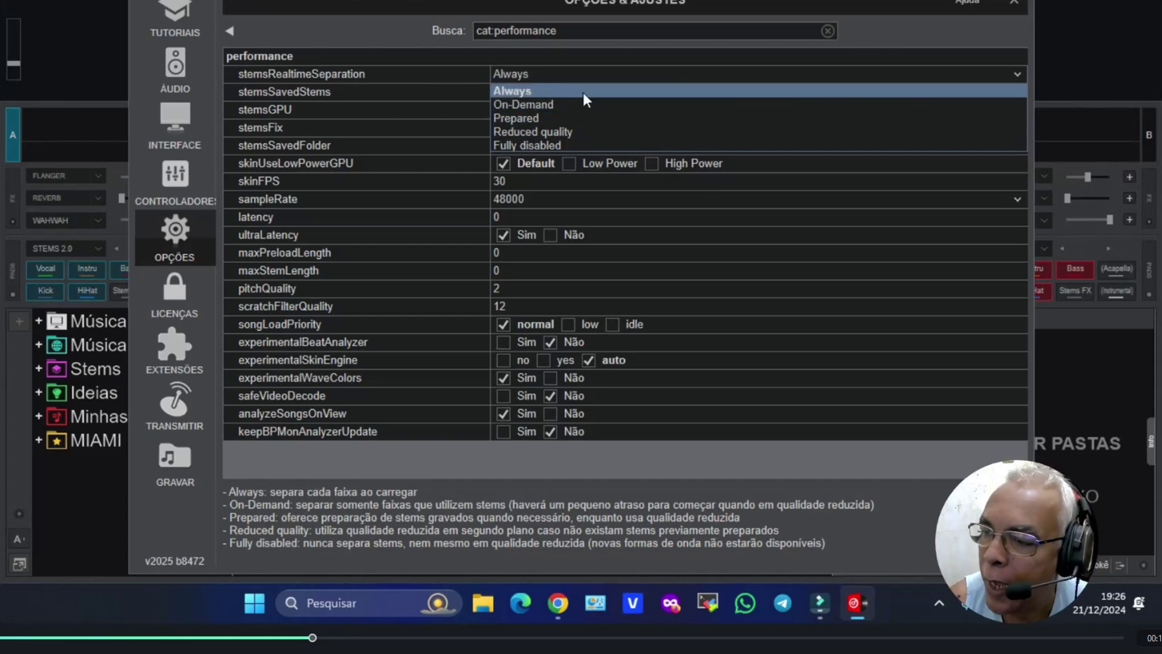
{"action": "left_click", "coordinate": [900, 13]}
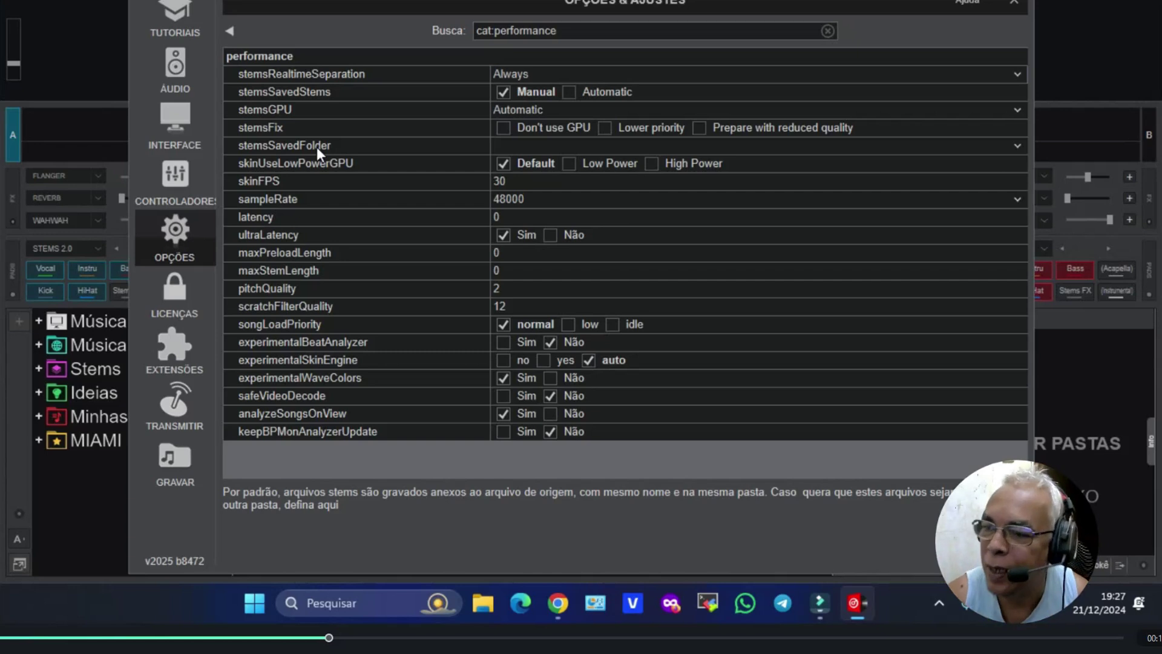
Step: Browse for the stemsSavedFolder location and select the VirtualDJ folder on HD 1TB (D:)
{"action": "left_click", "coordinate": [1016, 145]}
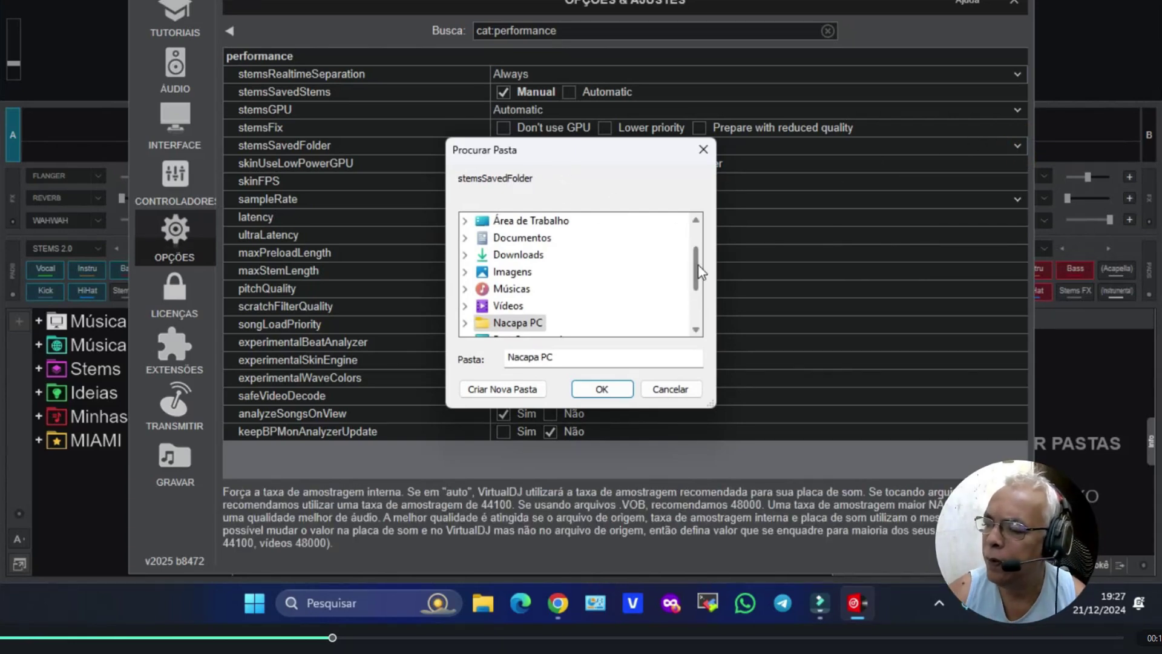
{"action": "scroll", "coordinate": [696, 272], "scroll_direction": "down", "scroll_amount": 2}
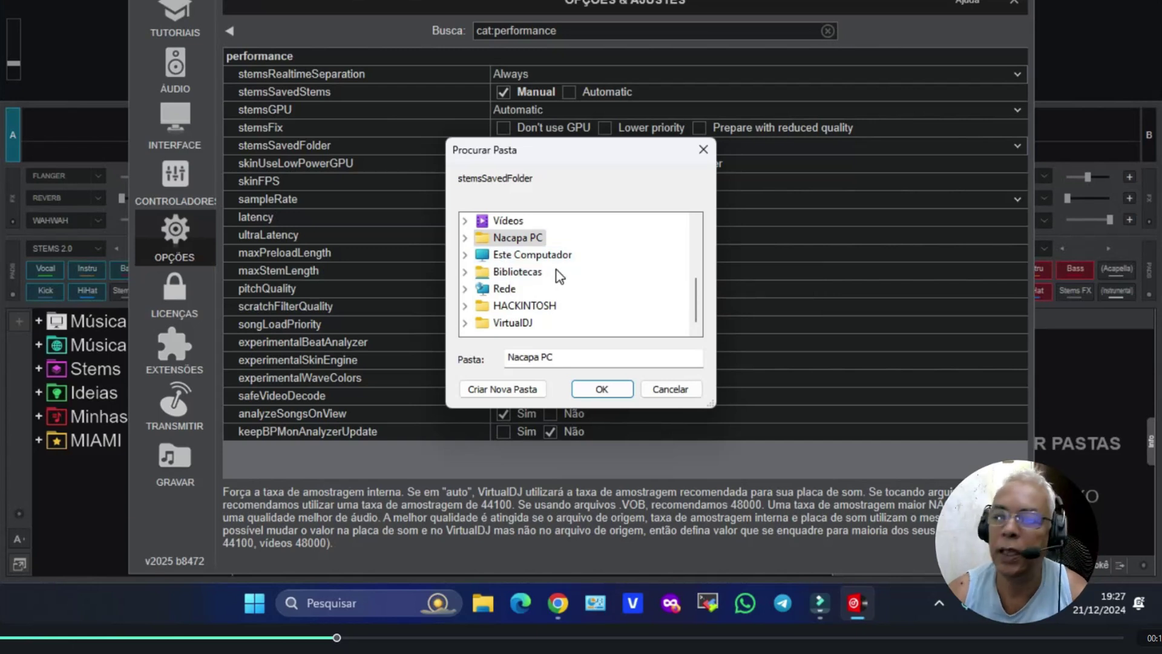
{"action": "left_click", "coordinate": [465, 257]}
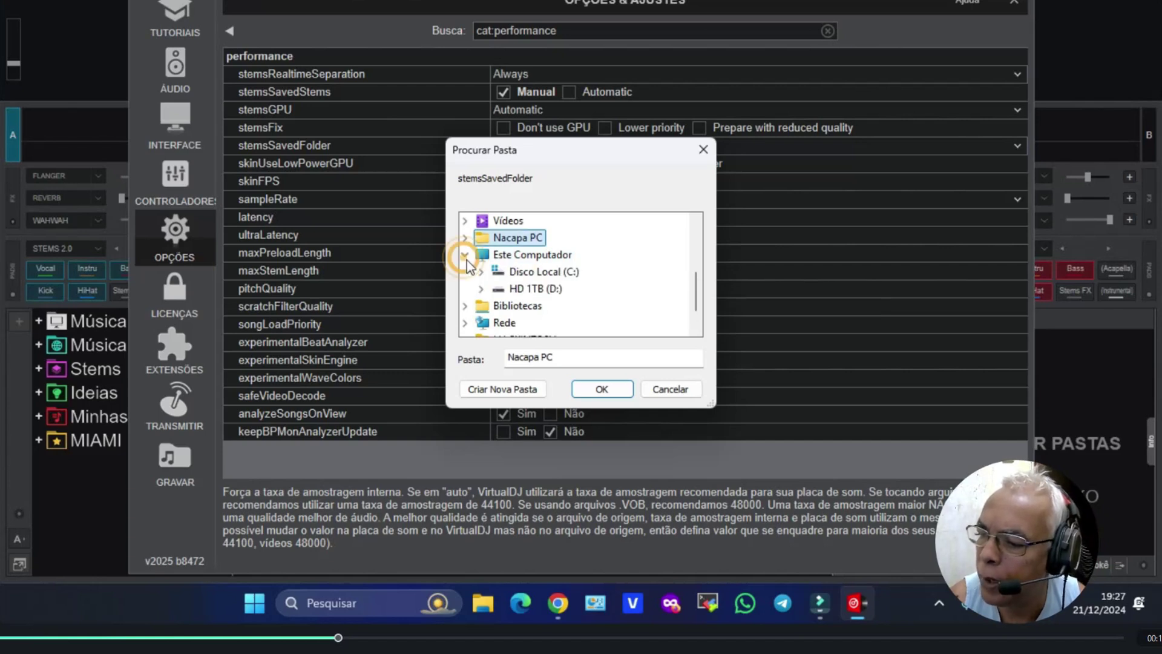
{"action": "left_click", "coordinate": [481, 289]}
{"action": "left_click_drag", "start_coordinate": [697, 242], "coordinate": [696, 299]}
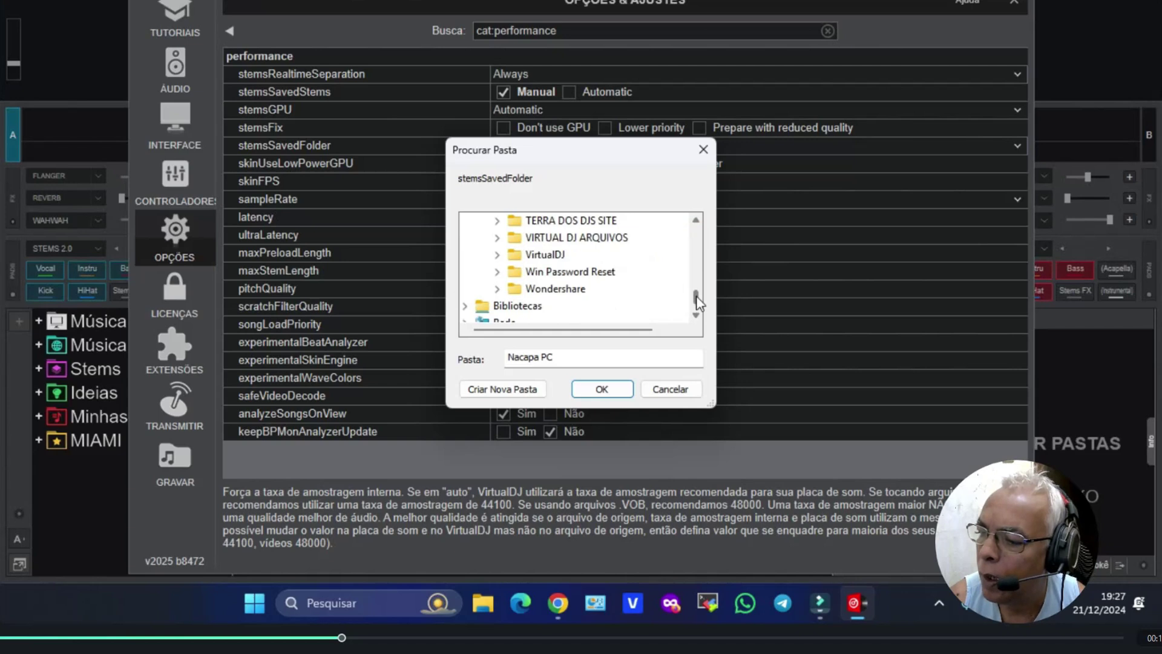
{"action": "left_click", "coordinate": [560, 261]}
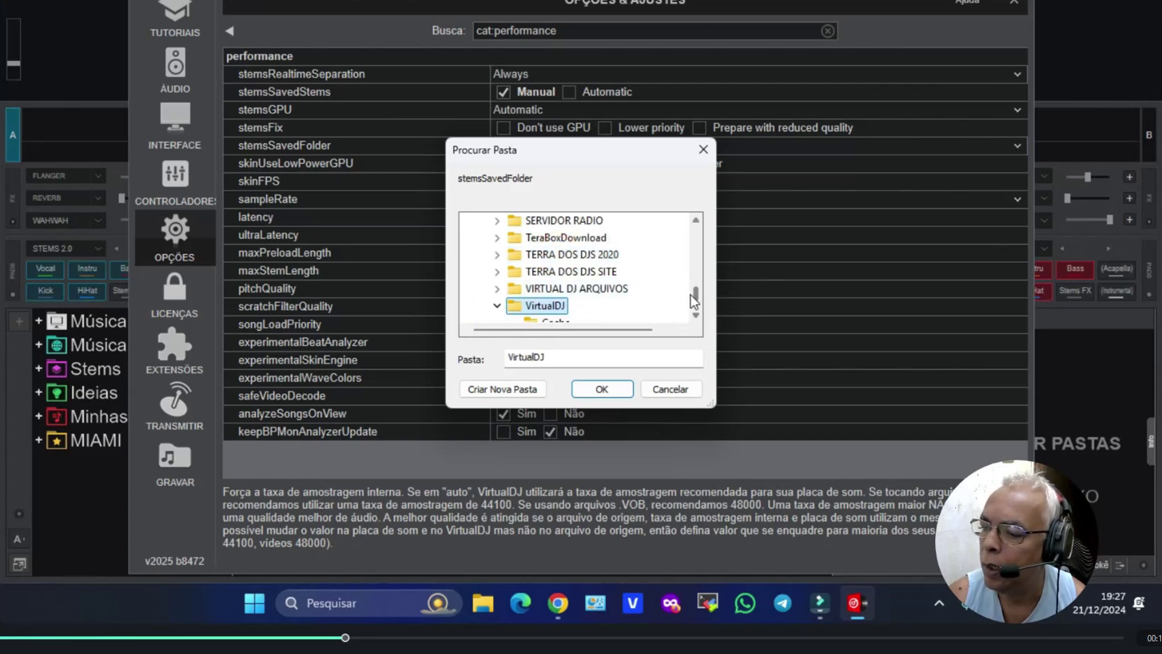
Step: Create a STEMS PREPARADOS folder inside VirtualDJ and assign it as the stemsSavedFolder
{"action": "left_click", "coordinate": [499, 390]}
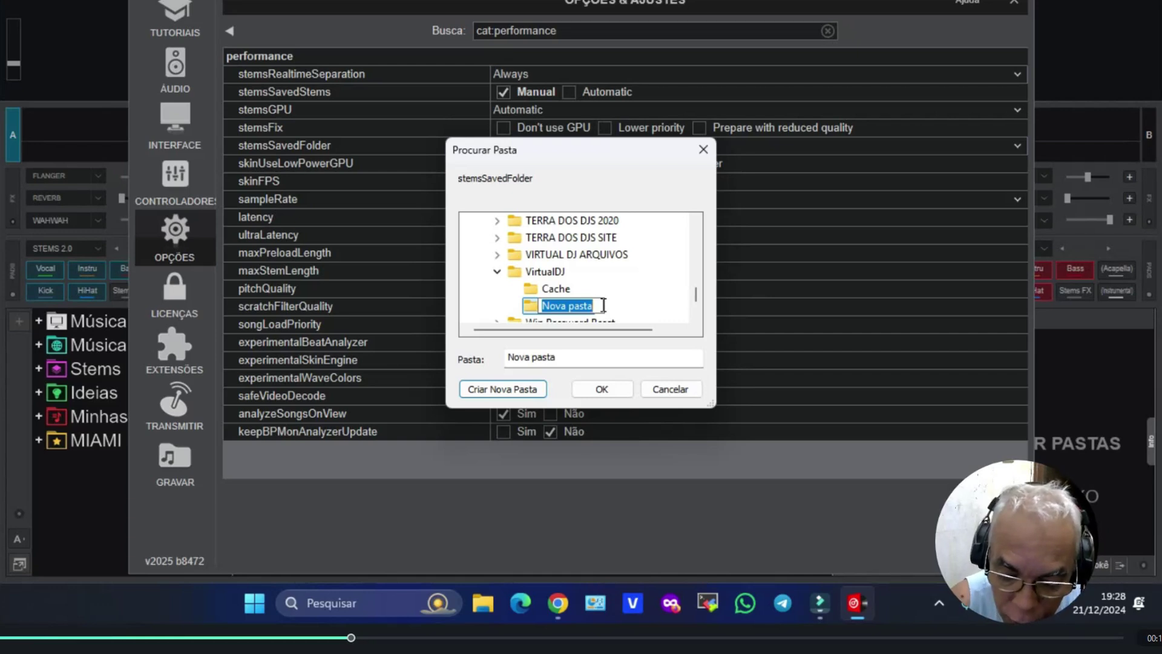
{"action": "type", "text": "STEMS PREPARADOS"}
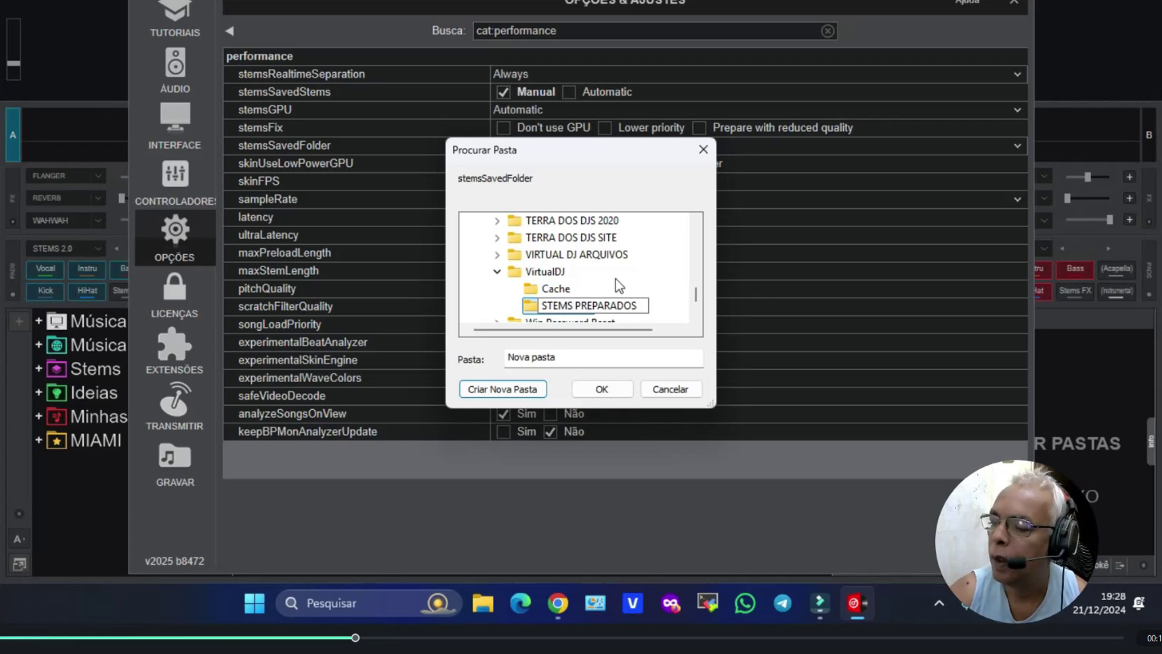
{"action": "key", "text": "Return"}
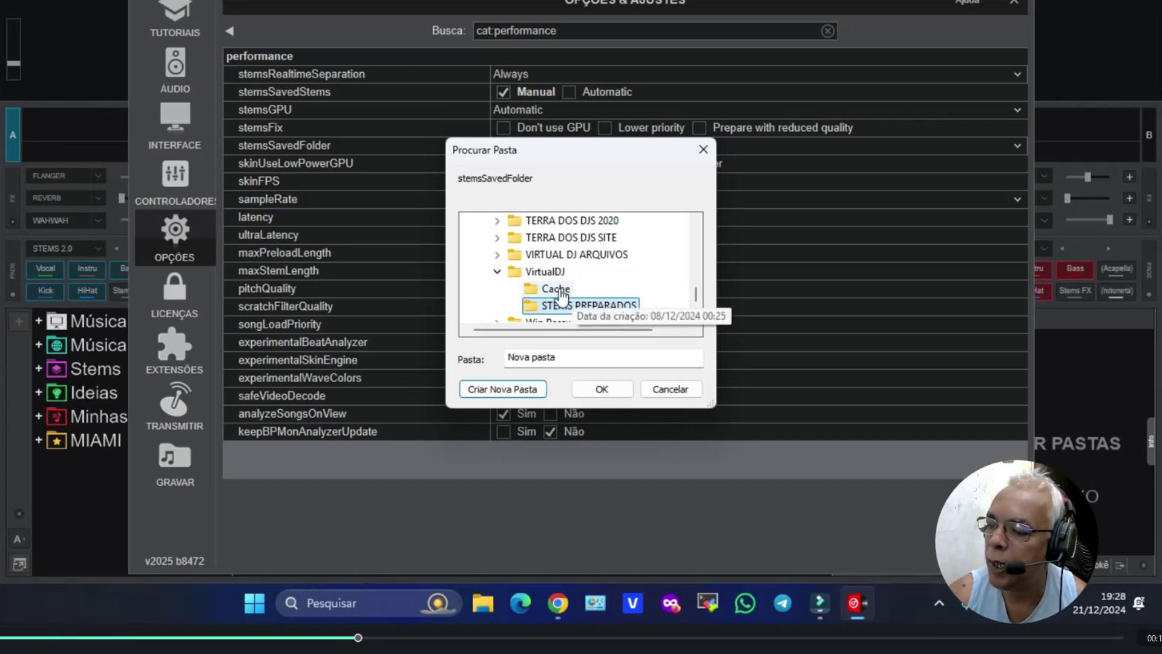
{"action": "left_click", "coordinate": [556, 288]}
{"action": "left_click", "coordinate": [612, 307]}
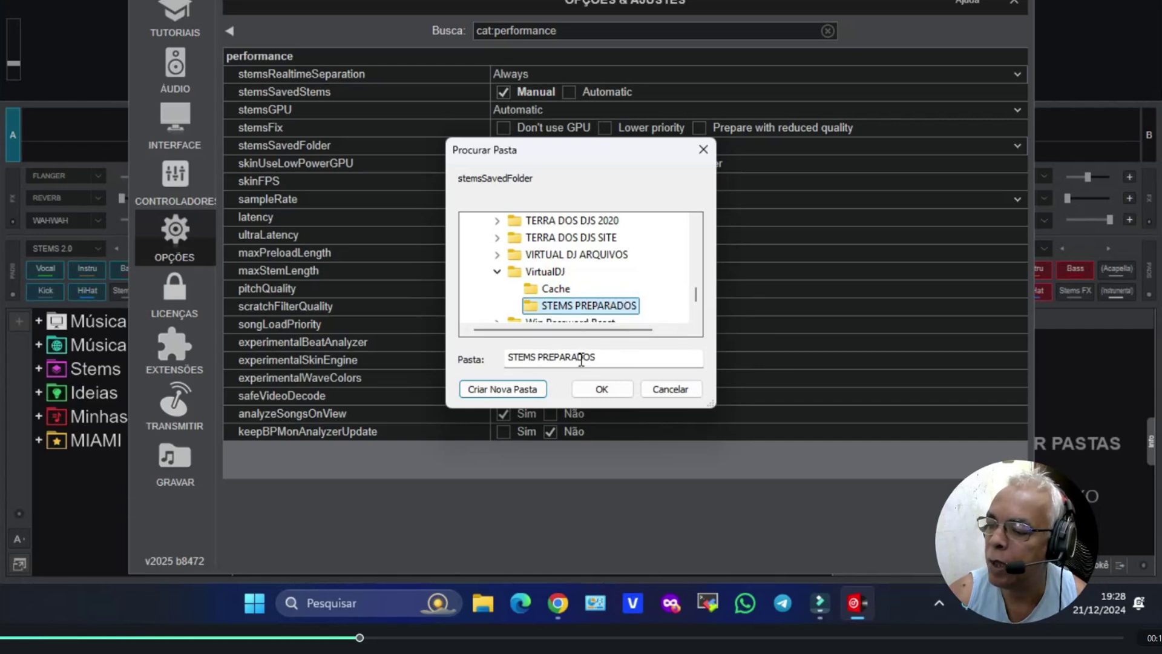
{"action": "left_click", "coordinate": [603, 393]}
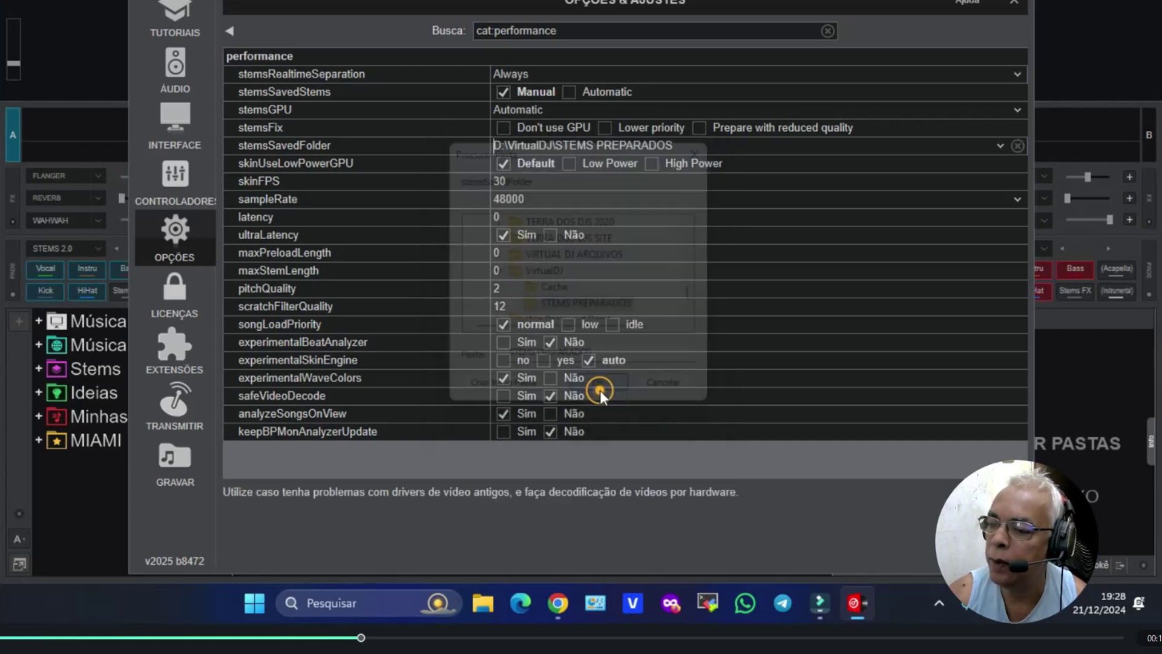
{"action": "left_click", "coordinate": [492, 147]}
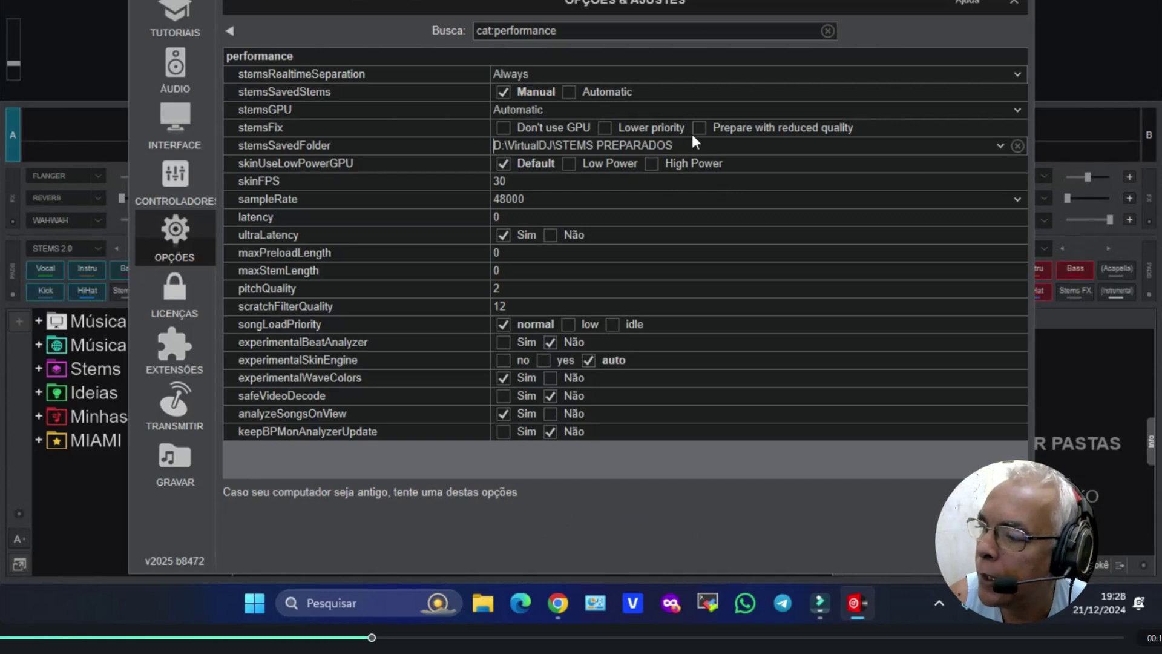
Step: In the AUTOMAÇÃO options, set autoGain to auto+remember and autoCue to cue/skip silence
{"action": "left_click", "coordinate": [828, 30]}
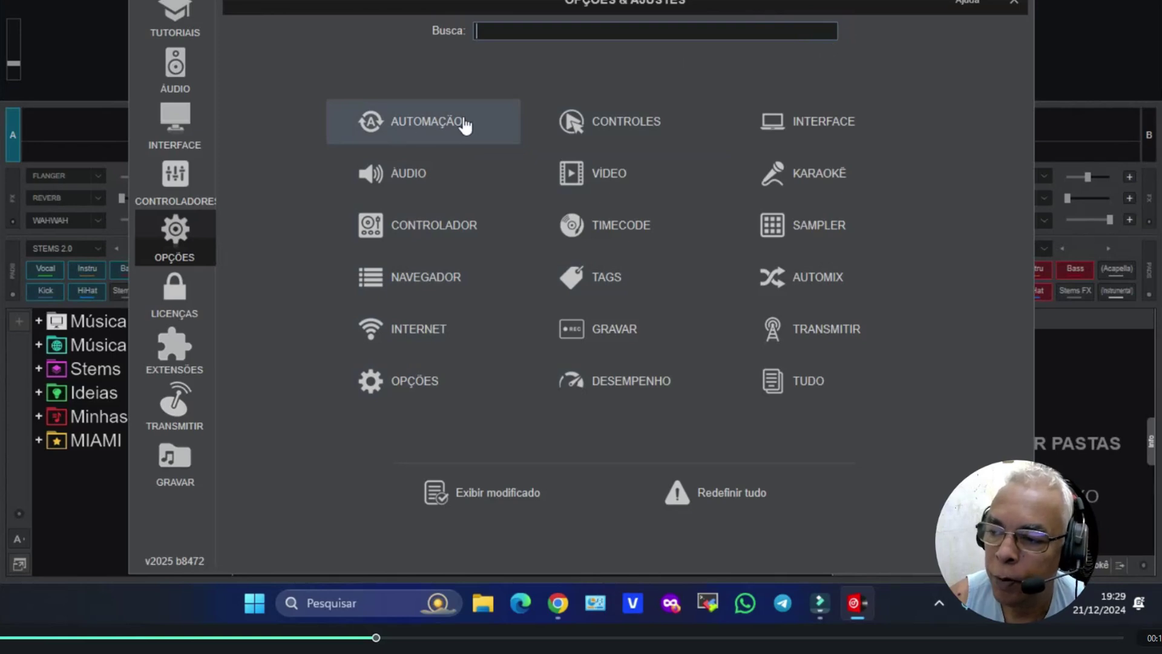
{"action": "left_click", "coordinate": [434, 123]}
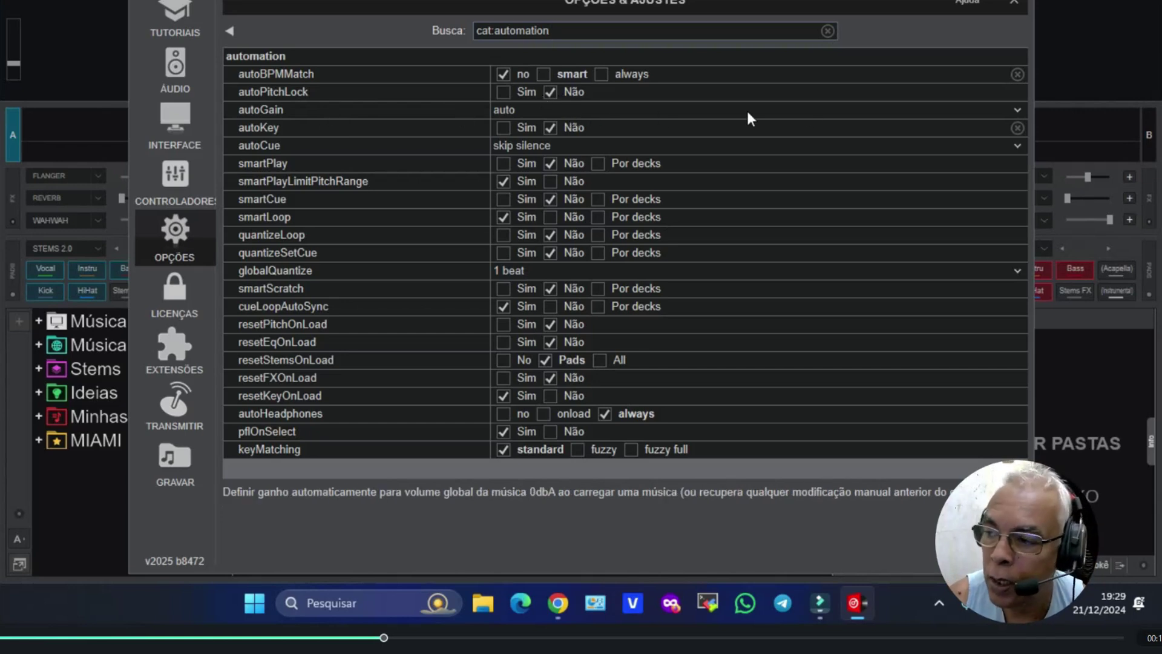
{"action": "left_click", "coordinate": [1015, 111]}
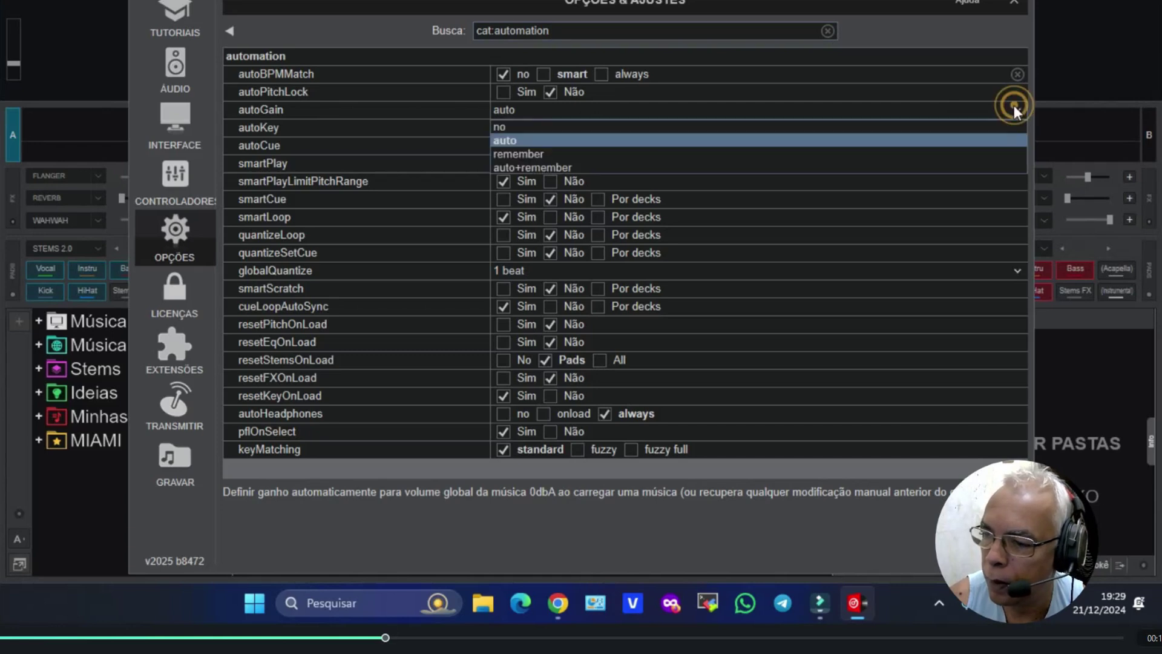
{"action": "left_click", "coordinate": [554, 167]}
{"action": "left_click", "coordinate": [597, 107]}
{"action": "left_click", "coordinate": [593, 106]}
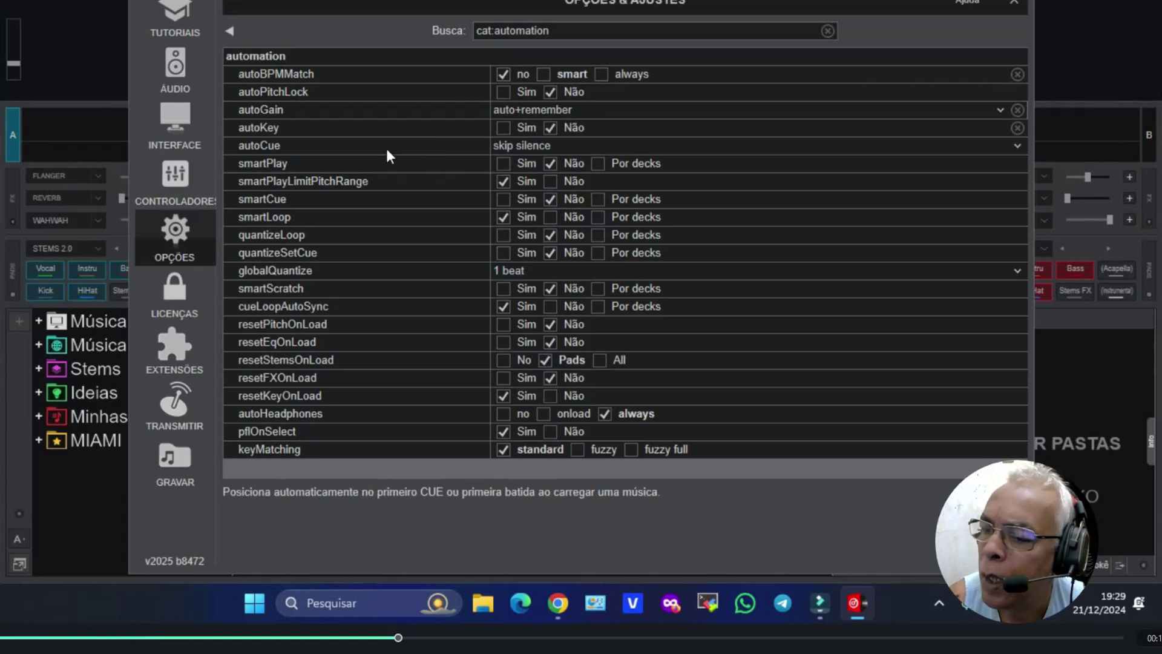
{"action": "left_click", "coordinate": [844, 145]}
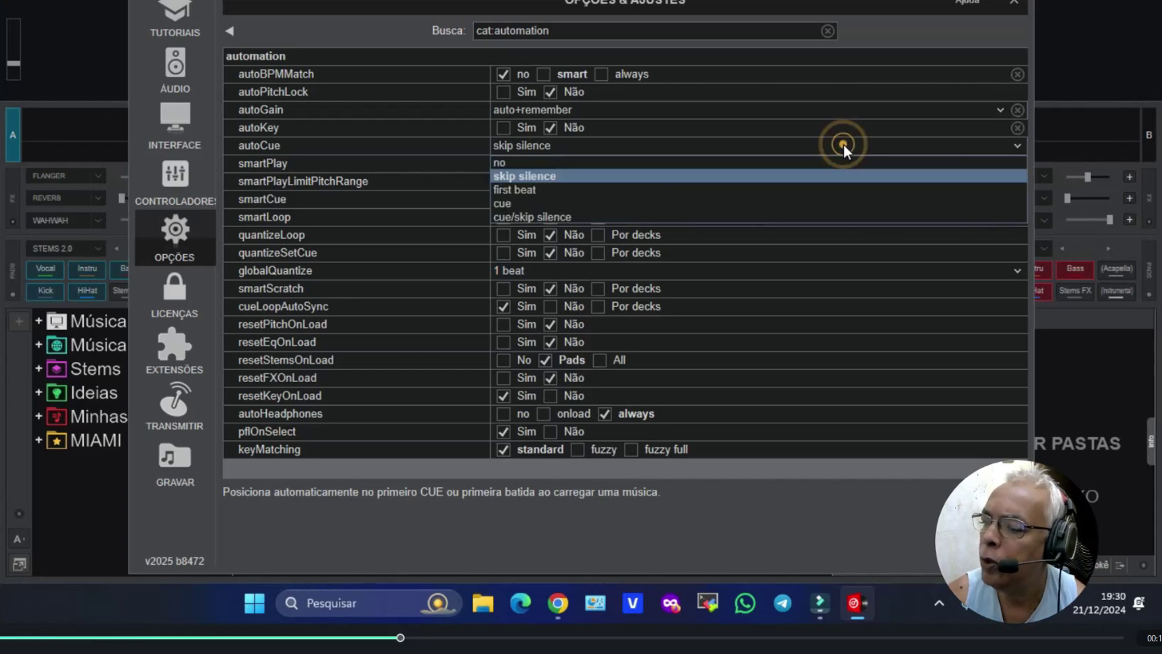
{"action": "left_click", "coordinate": [563, 220]}
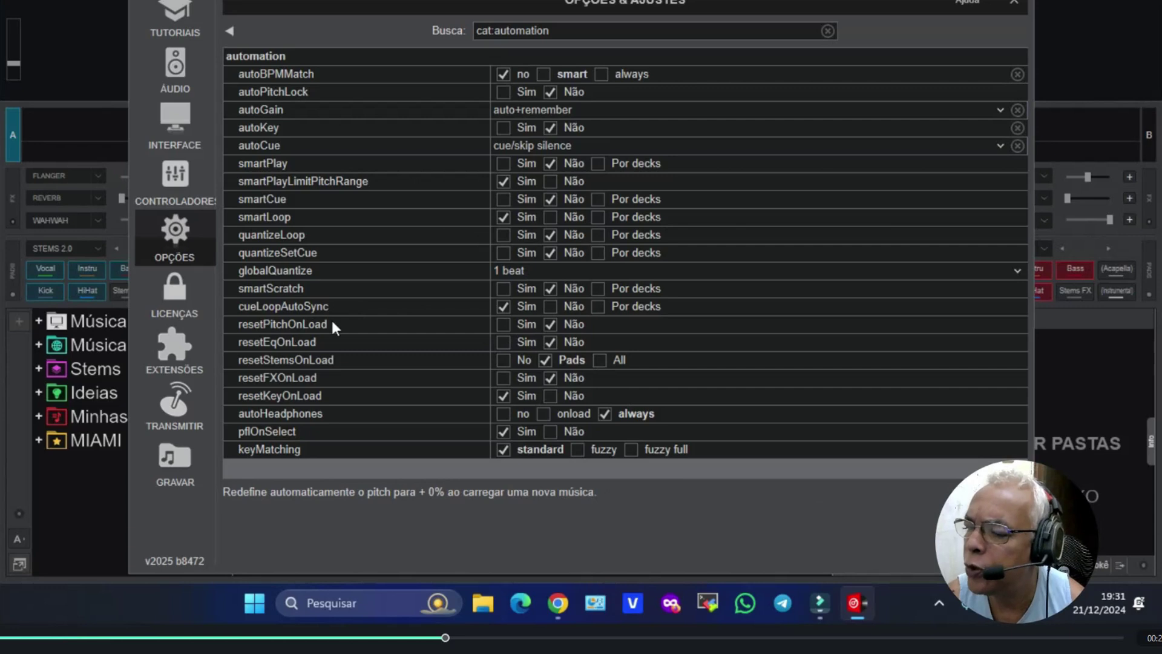
Step: Set resetPitchOnLoad and resetFXOnLoad to Sim in the automation options
{"action": "left_click", "coordinate": [500, 323]}
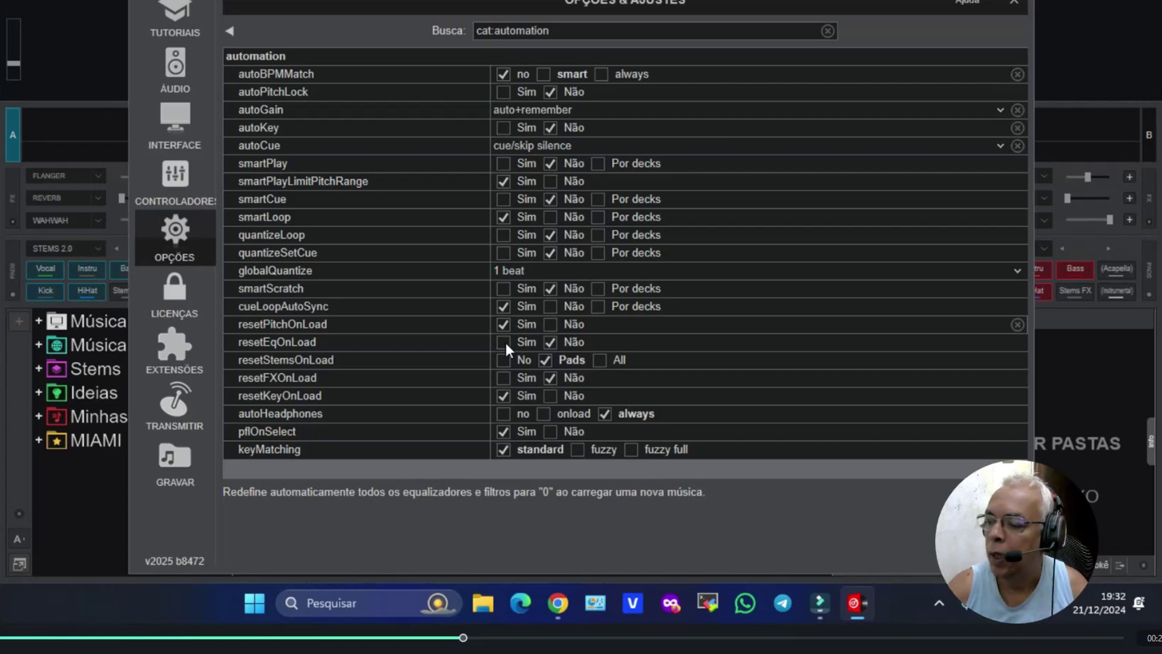
{"action": "mouse_move", "coordinate": [502, 356]}
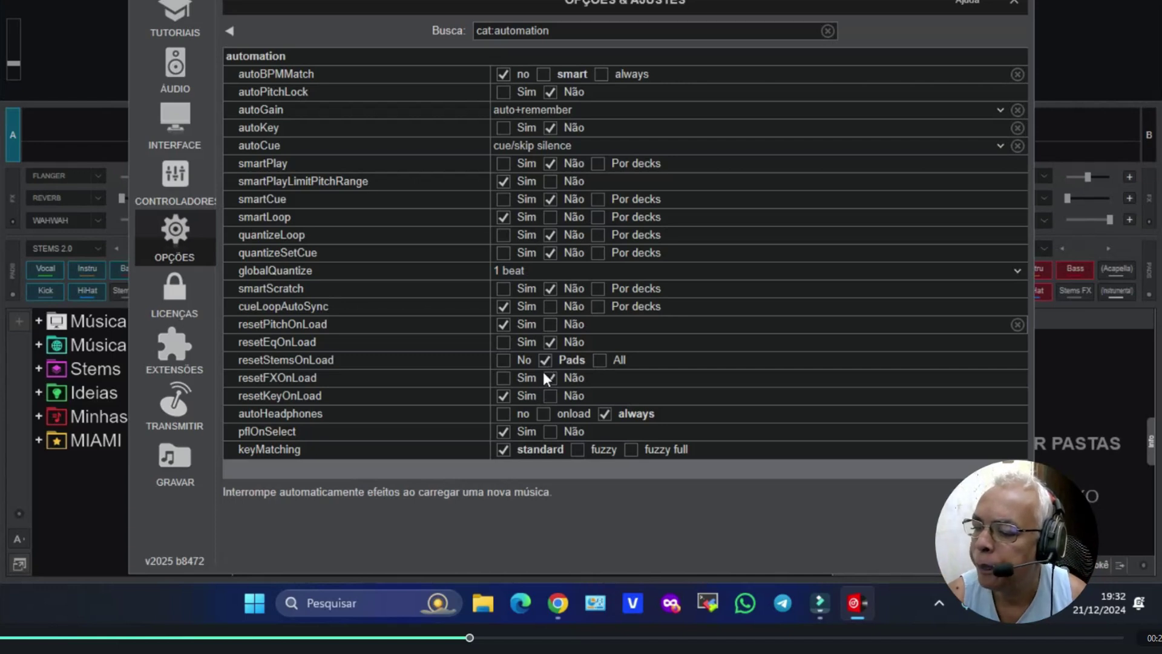
{"action": "left_click", "coordinate": [504, 379]}
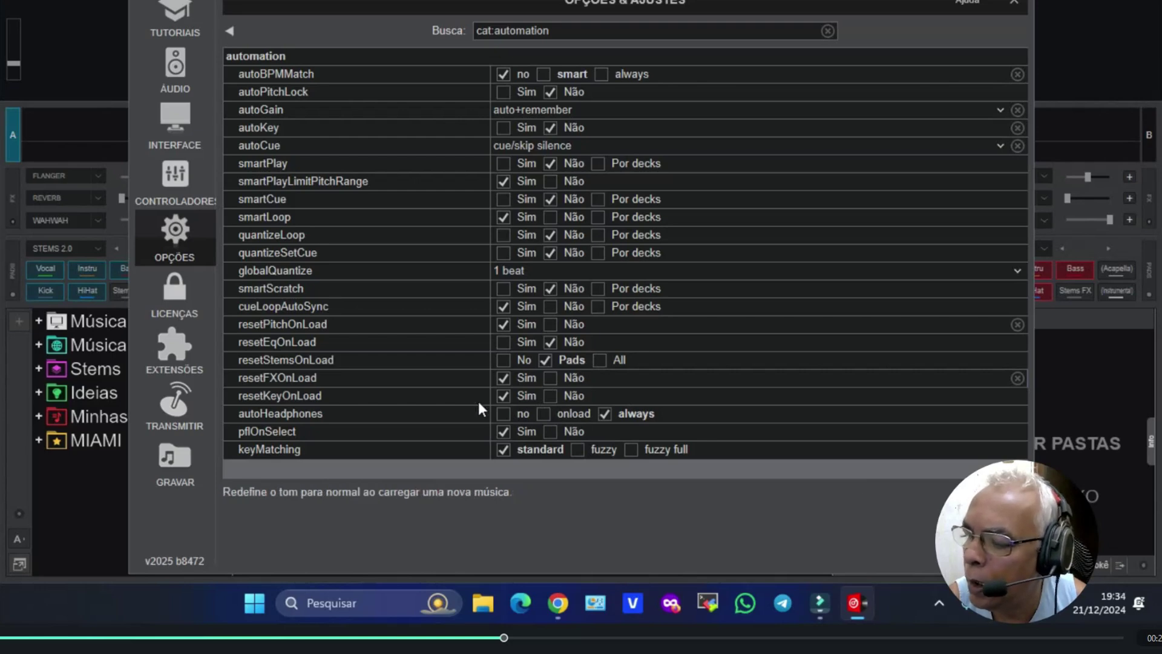
Step: Switch to the ÁUDIO options category and set zeroDB to -3dB
{"action": "left_click", "coordinate": [828, 31]}
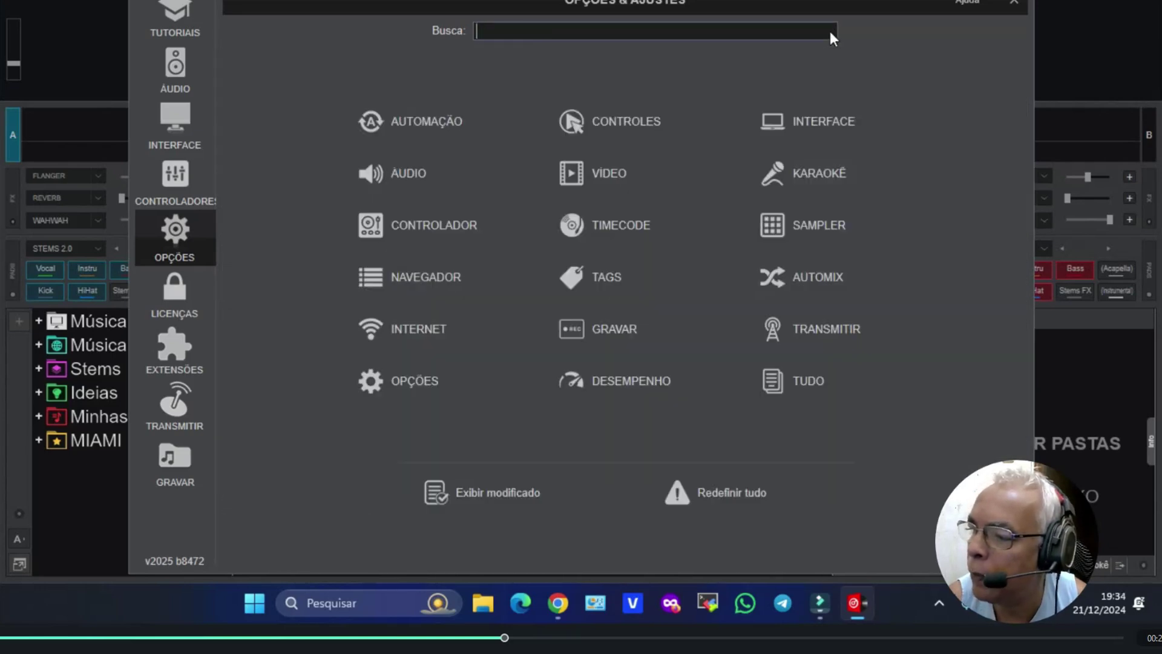
{"action": "left_click", "coordinate": [425, 172]}
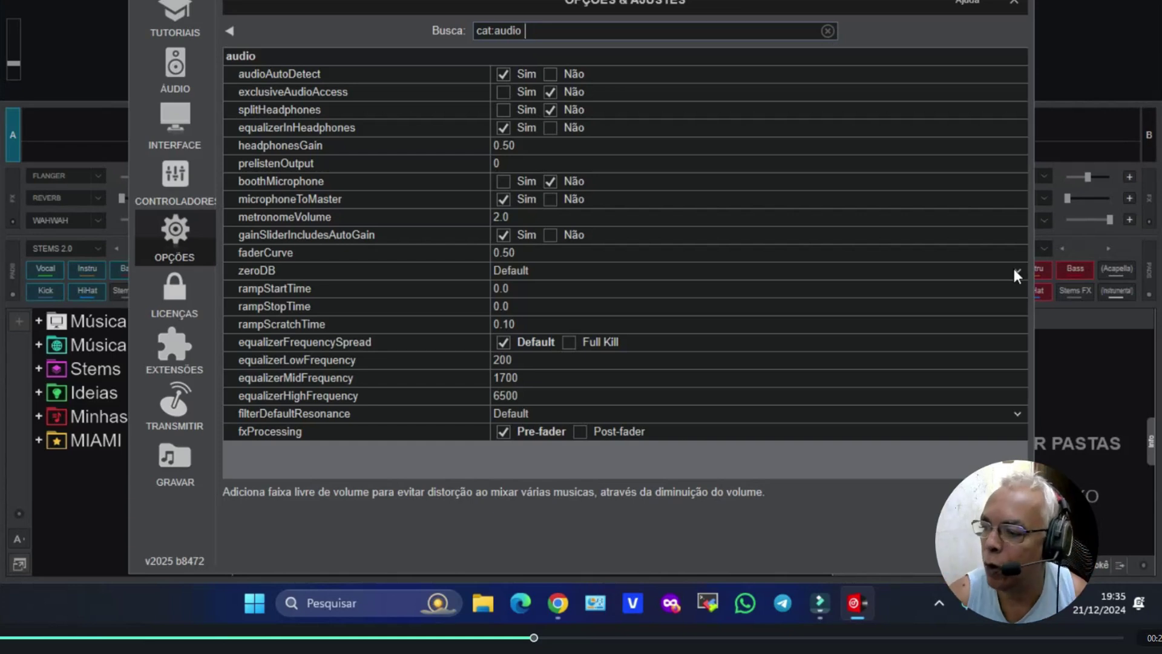
{"action": "left_click", "coordinate": [1015, 270]}
{"action": "left_click", "coordinate": [1014, 272]}
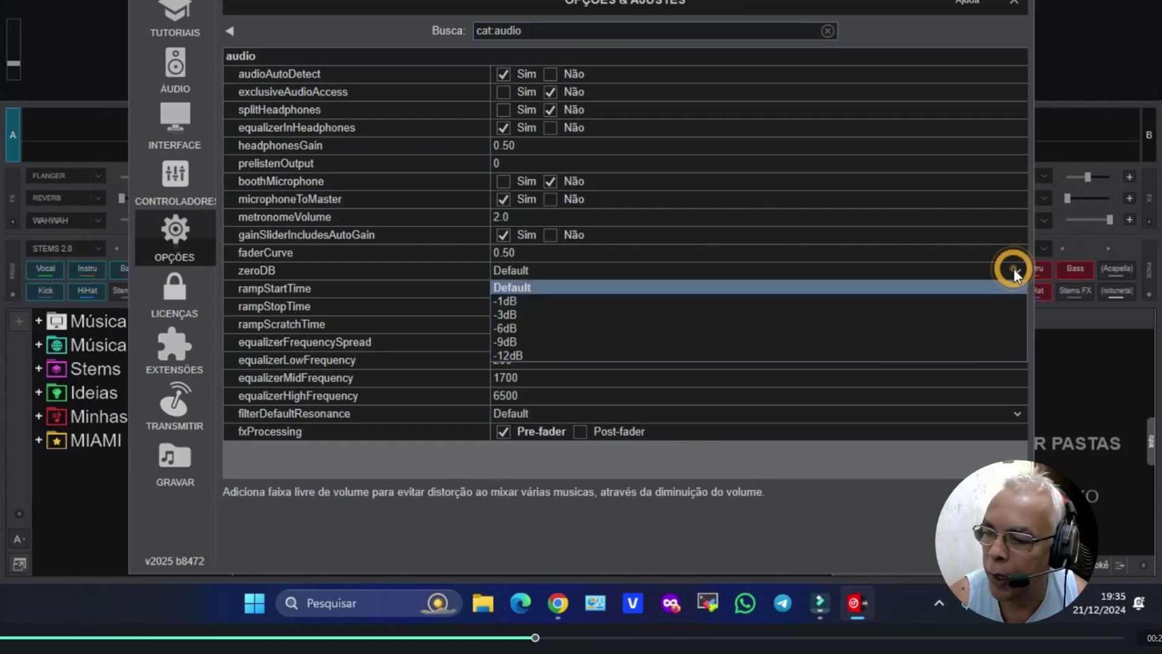
{"action": "left_click", "coordinate": [526, 316]}
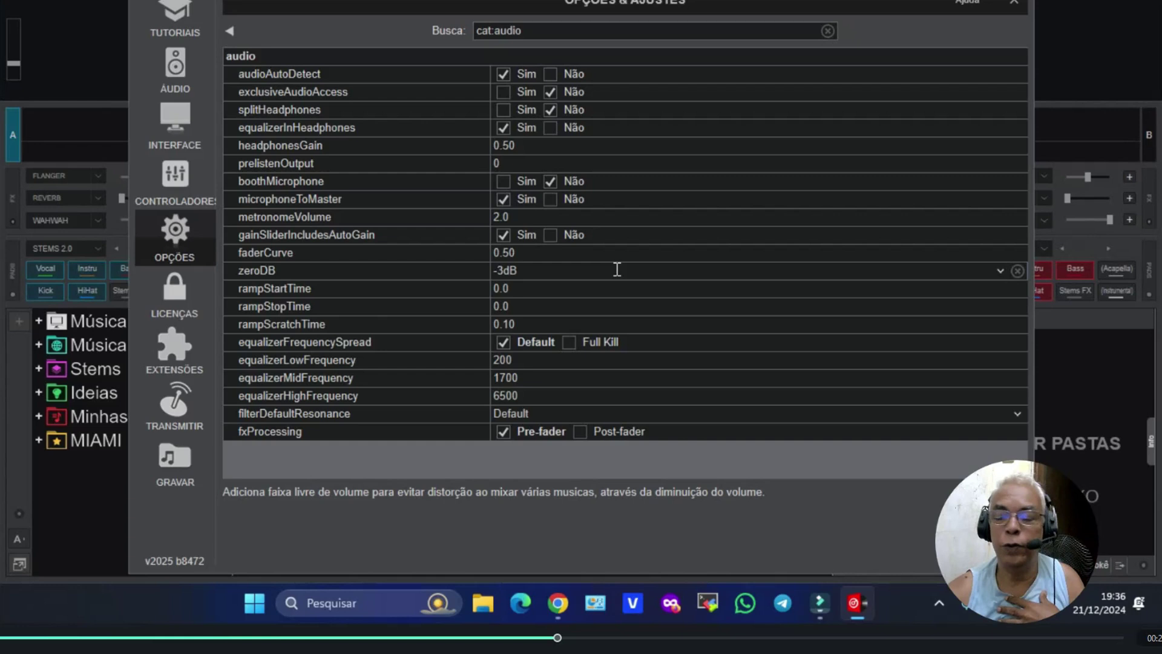
Step: Try Default for zeroDB and return it to -3dB
{"action": "left_click", "coordinate": [1000, 272]}
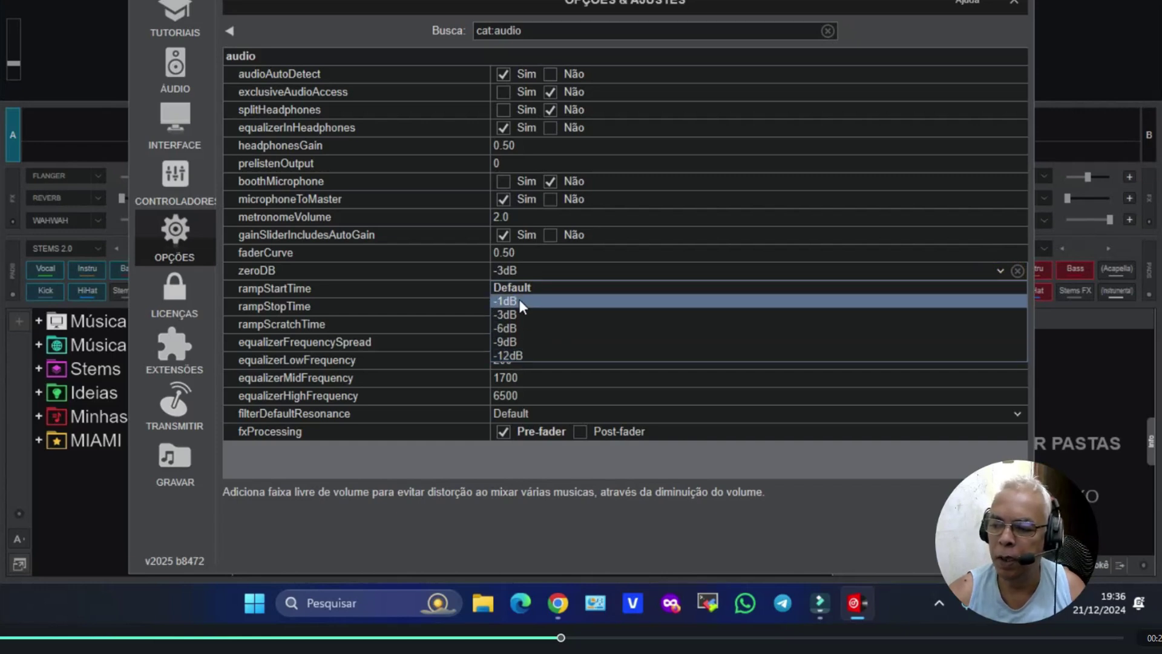
{"action": "left_click", "coordinate": [533, 288]}
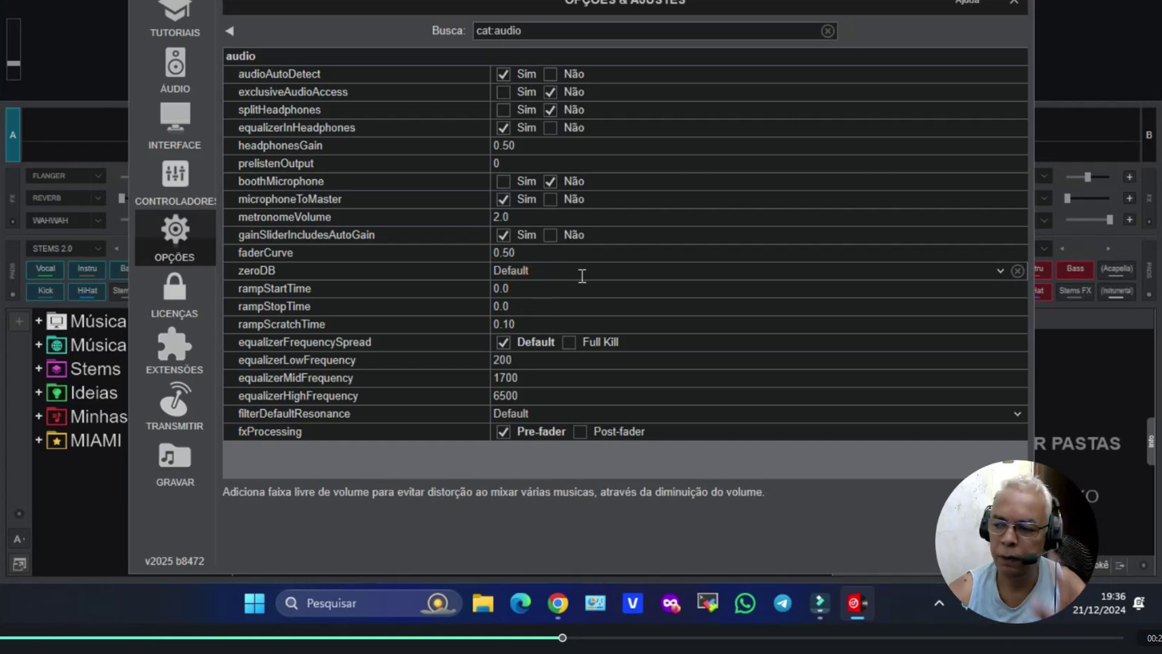
{"action": "left_click", "coordinate": [1001, 270]}
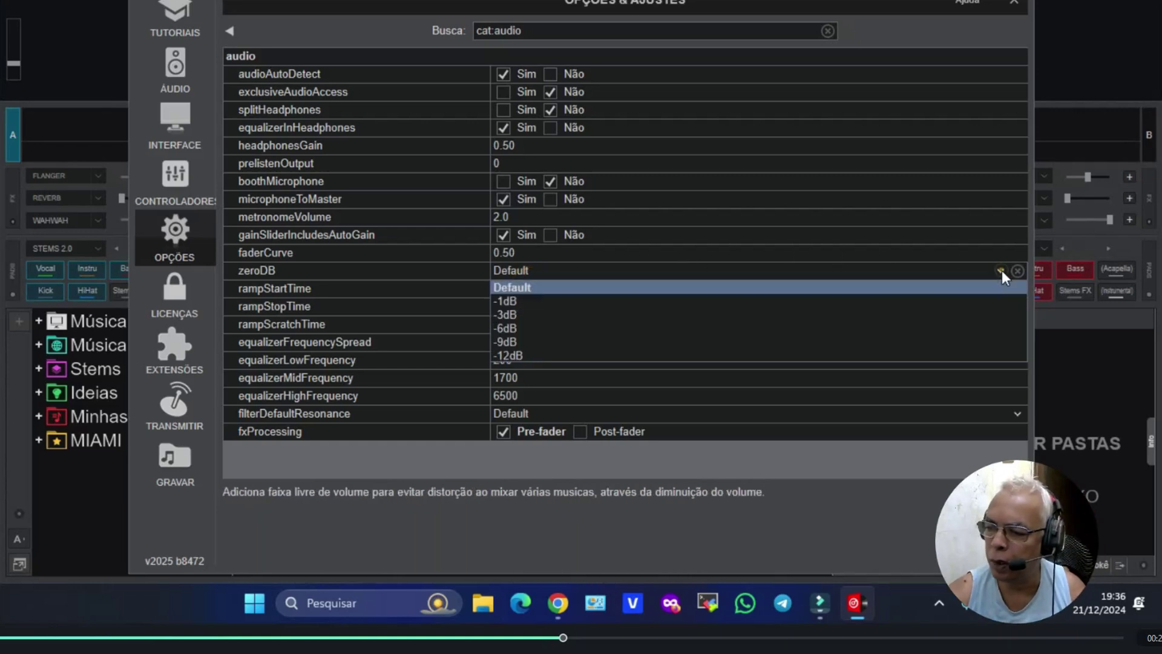
{"action": "left_click", "coordinate": [563, 301]}
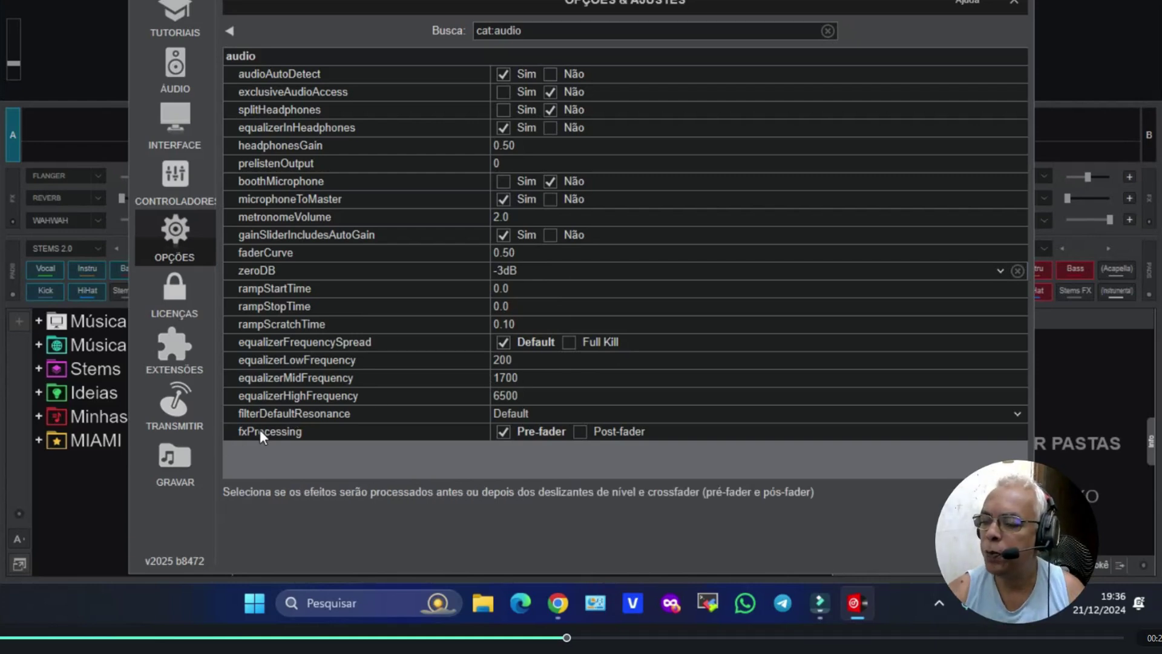
Step: Set fxProcessing to Post-fader and return to the overview of option categories
{"action": "left_click", "coordinate": [580, 433]}
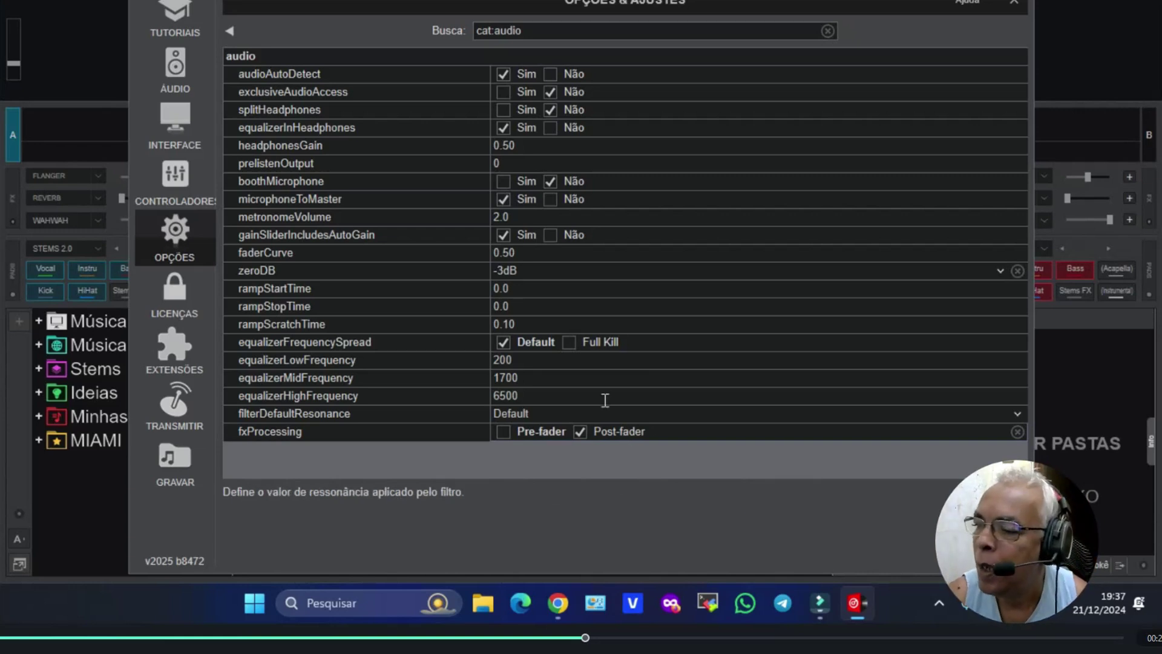
{"action": "left_click", "coordinate": [834, 30]}
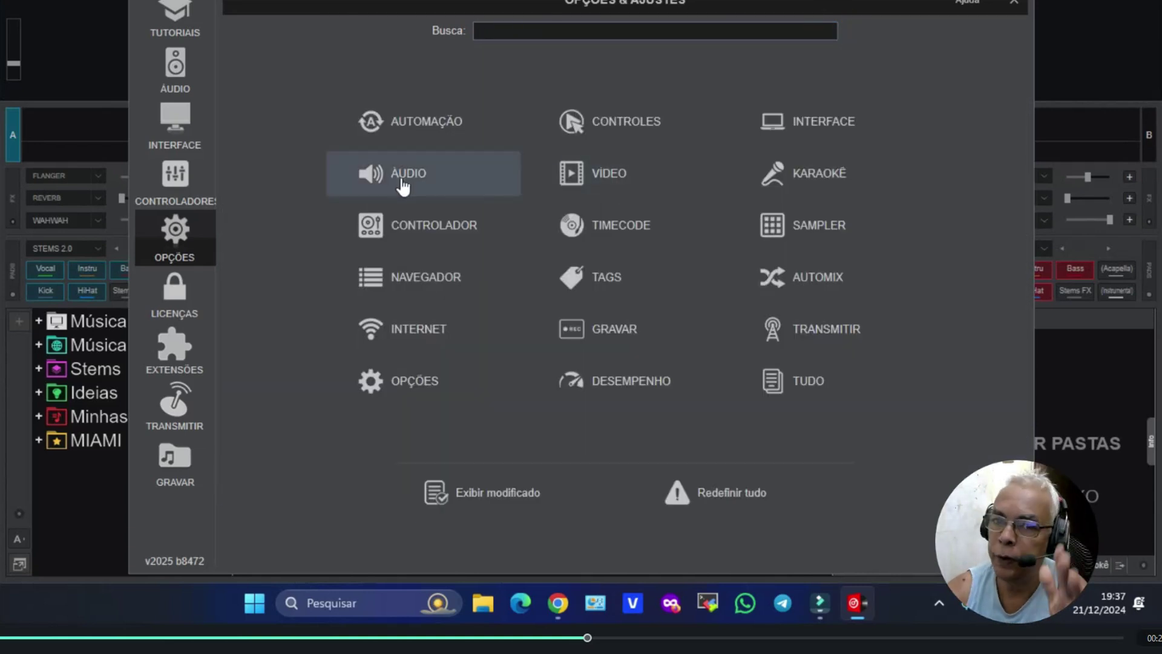
Step: Look through the CONTROLADOR and NAVEGADOR option categories without changing anything
{"action": "left_click", "coordinate": [437, 236]}
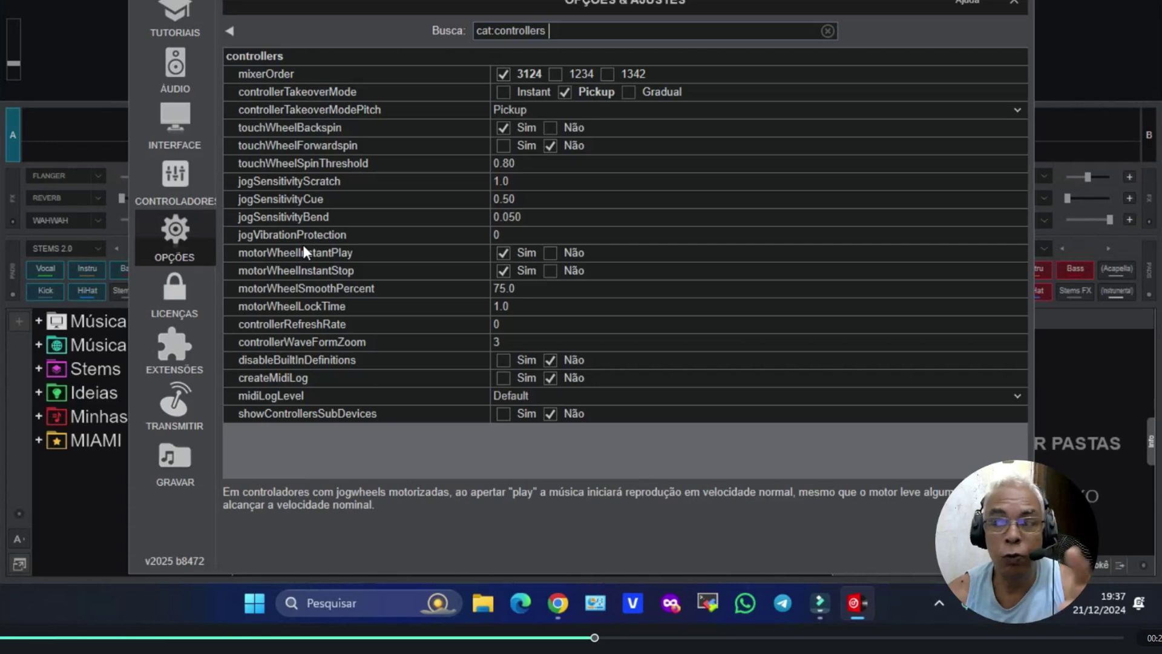
{"action": "left_click", "coordinate": [827, 31]}
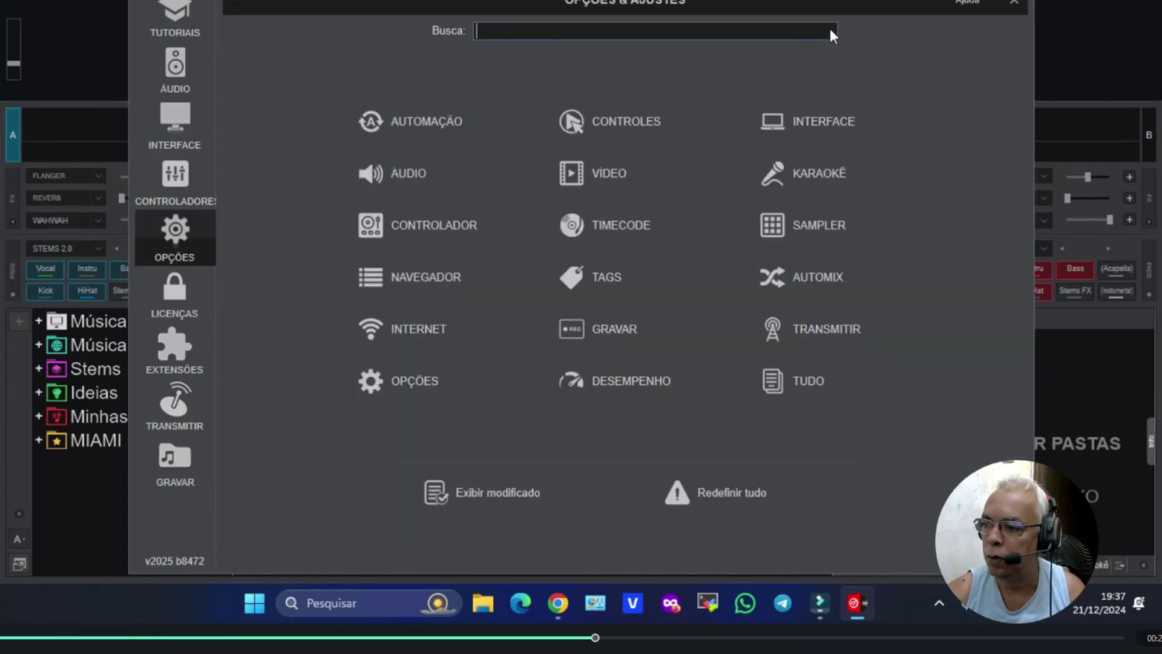
{"action": "left_click", "coordinate": [423, 279]}
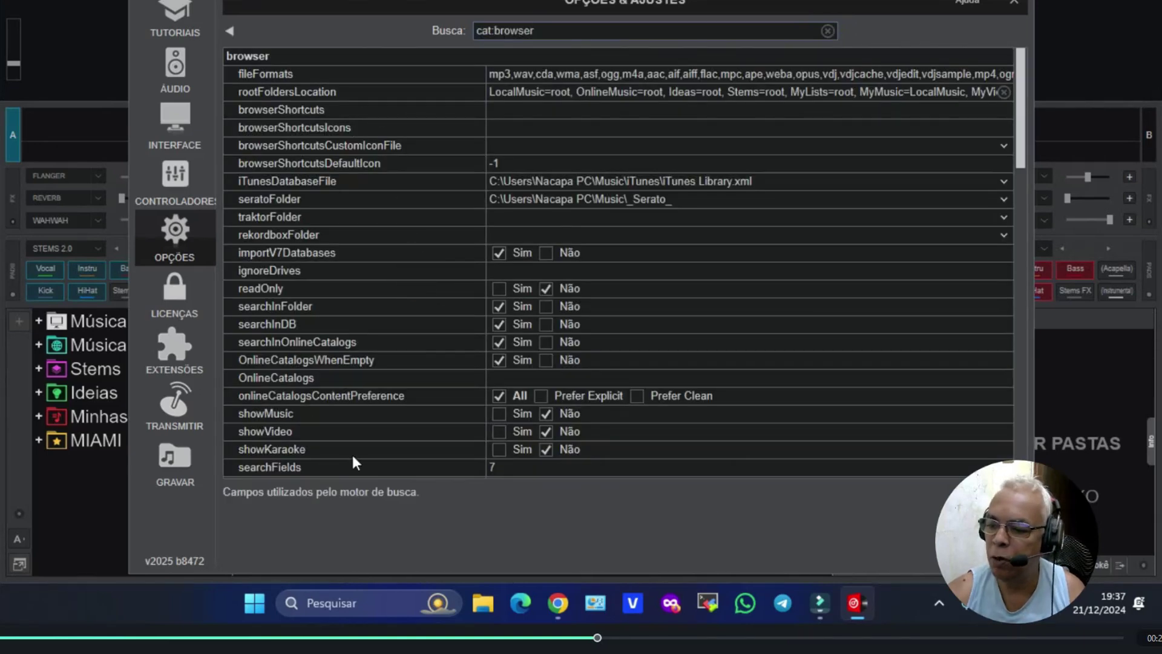
{"action": "left_click", "coordinate": [828, 30]}
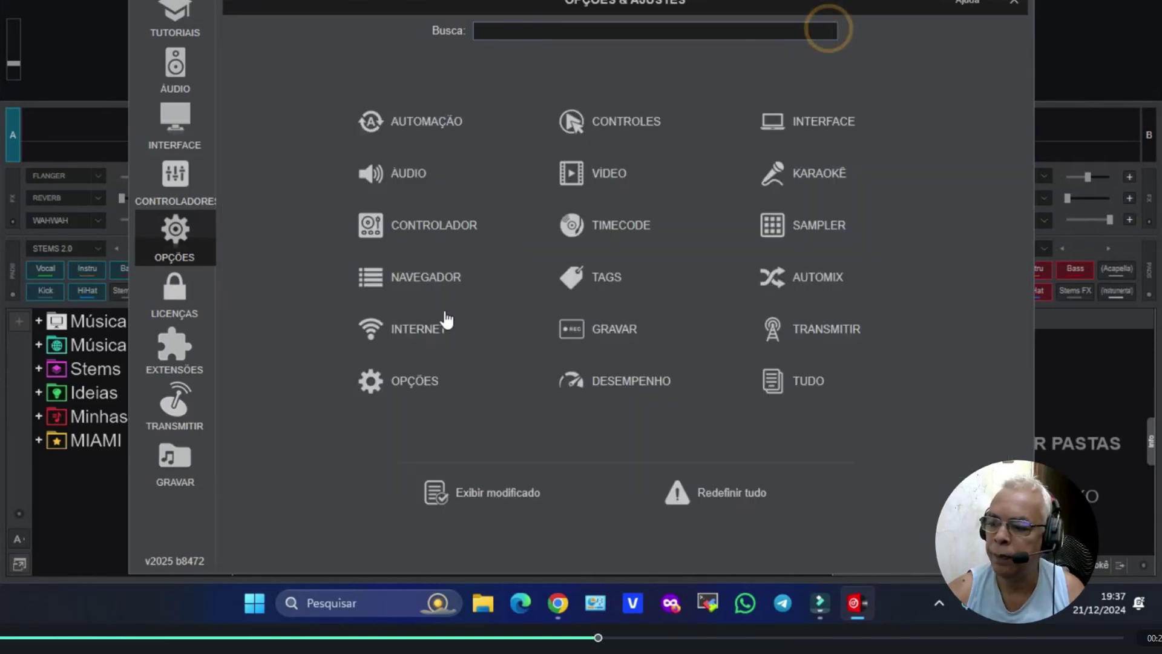
Step: In the INTERNET options category, set sendHistory, sendAnonymousStats, autoRefreshDRM, liveFeedback and liveFeedbackUseBpm to Não
{"action": "left_click", "coordinate": [428, 337]}
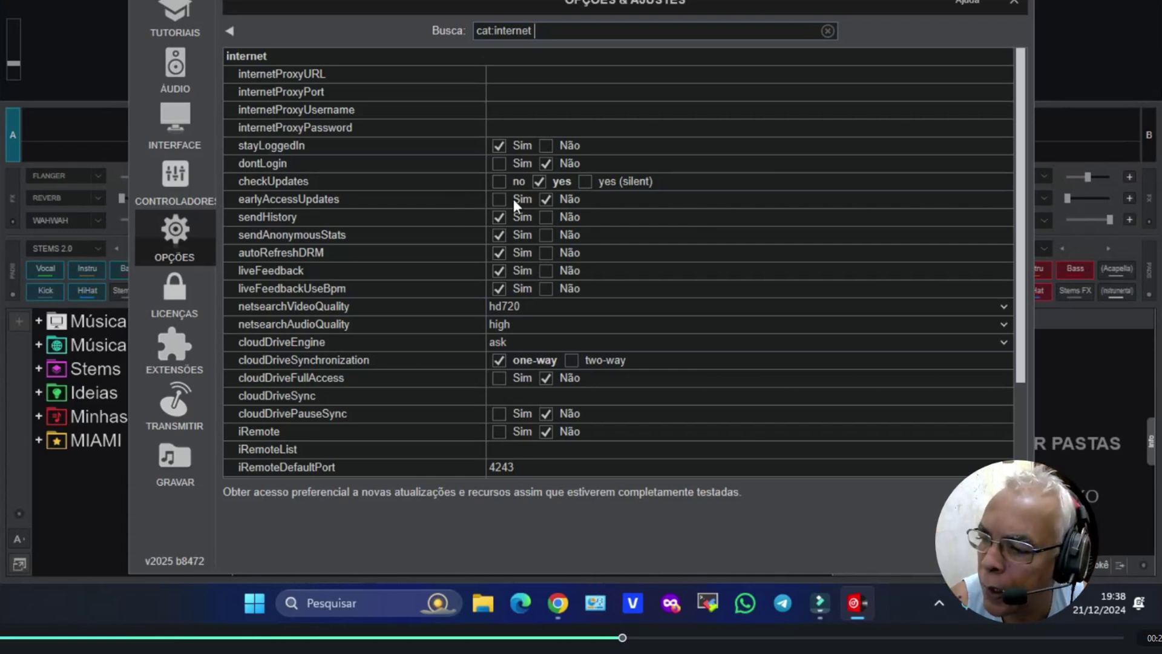
{"action": "left_click", "coordinate": [545, 217]}
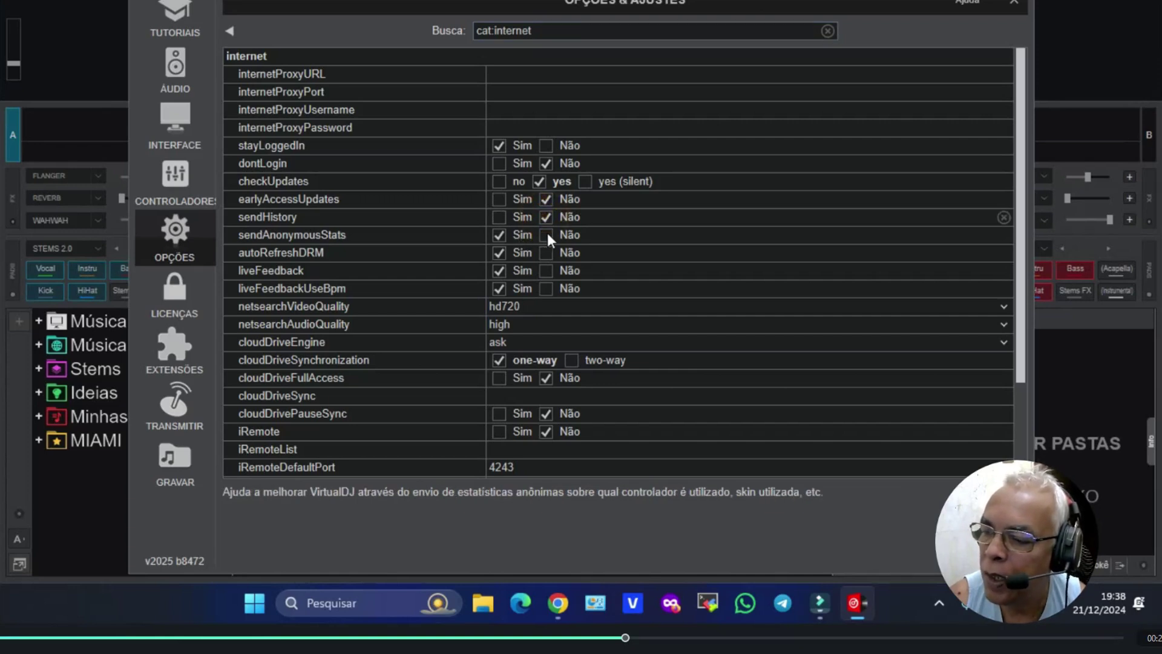
{"action": "left_click", "coordinate": [550, 234]}
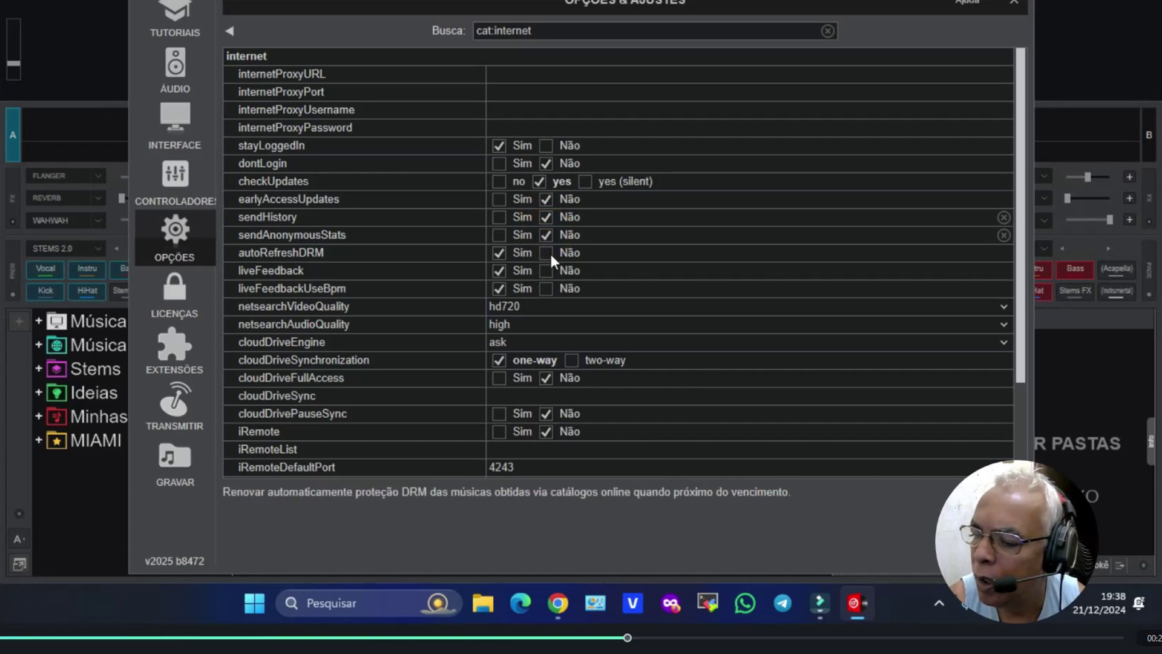
{"action": "left_click", "coordinate": [547, 253]}
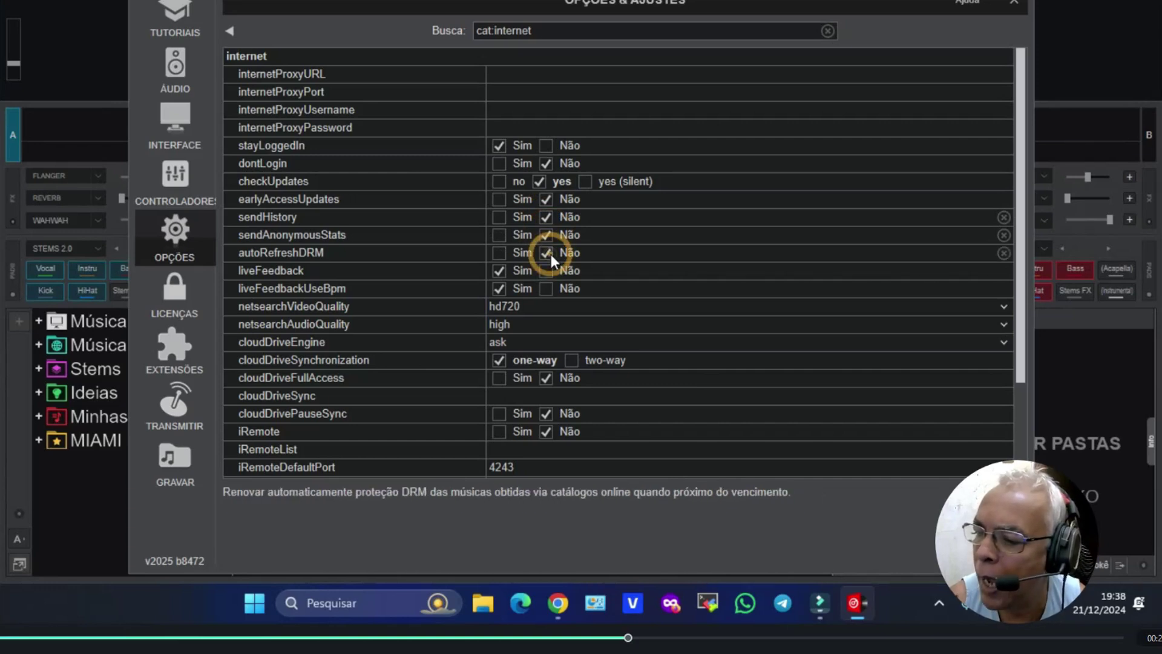
{"action": "left_click", "coordinate": [544, 271]}
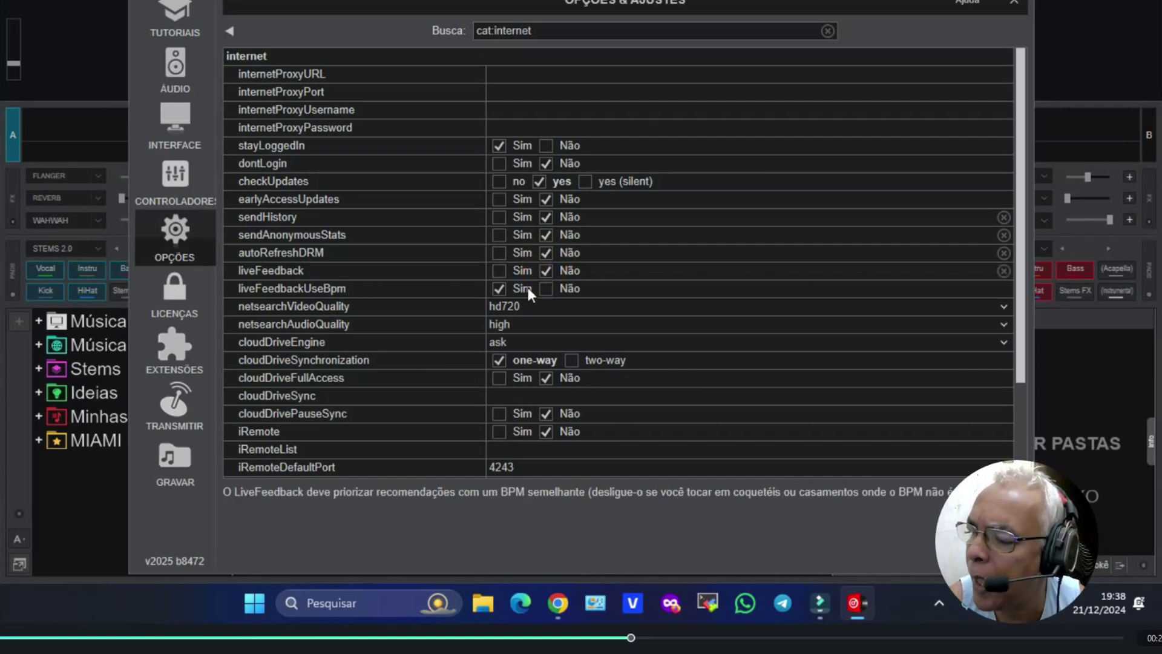
{"action": "left_click", "coordinate": [550, 288]}
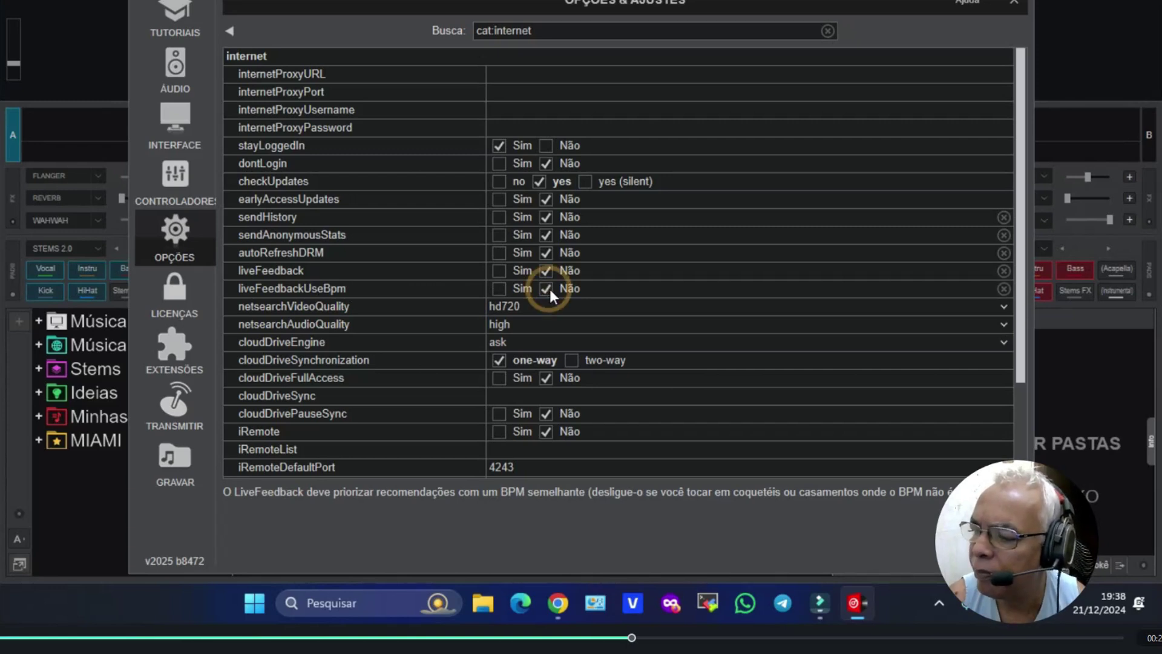
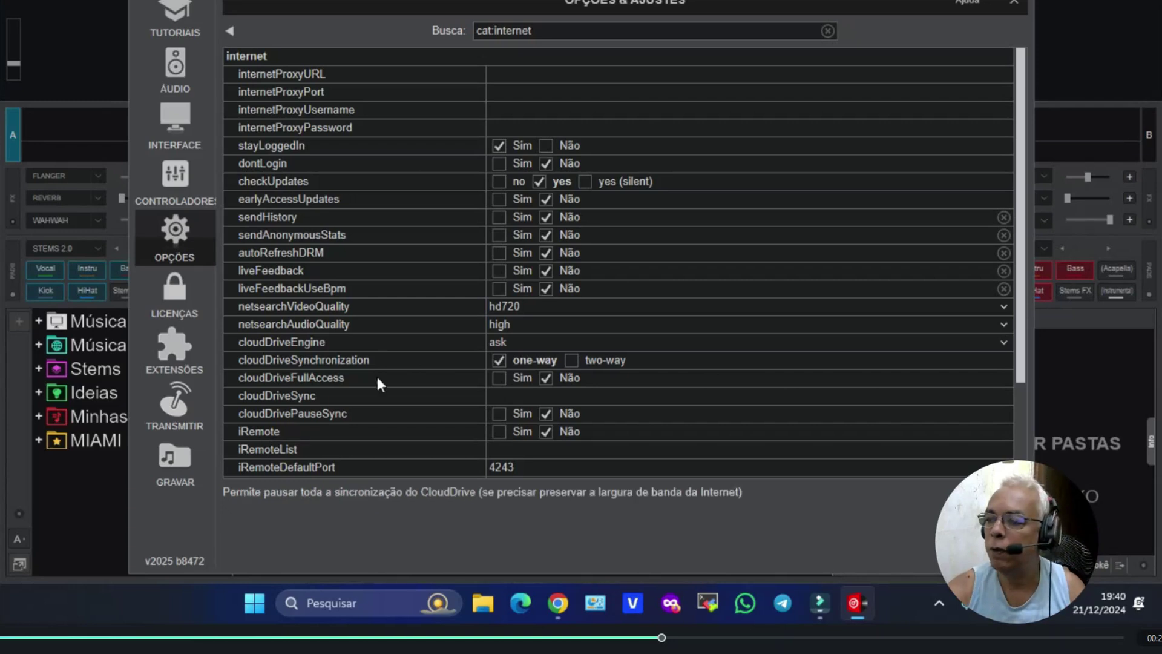
Step: Switch to the OPÇÕES category and set showTipOfTheDay to Não
{"action": "left_click", "coordinate": [828, 31]}
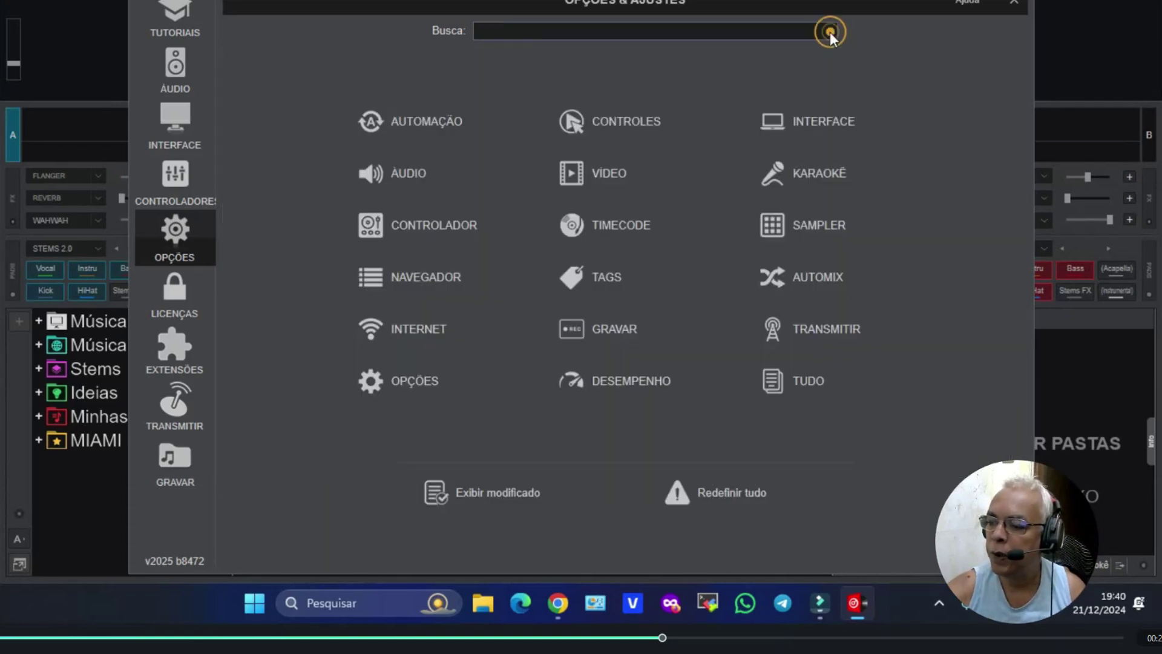
{"action": "left_click", "coordinate": [409, 387]}
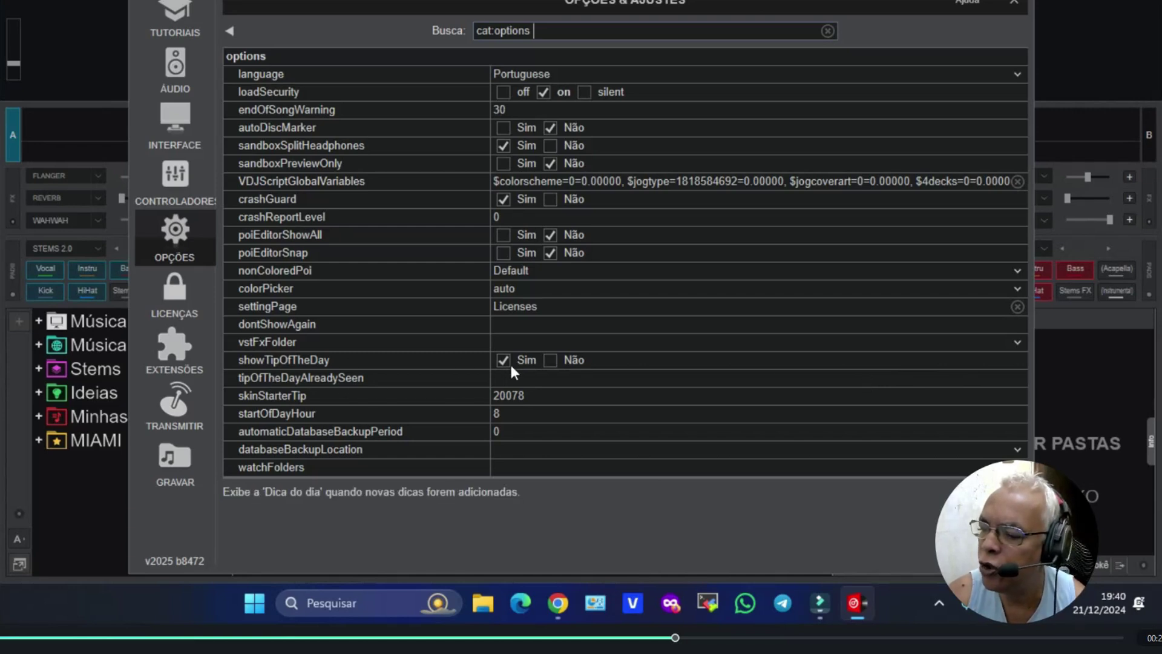
{"action": "left_click", "coordinate": [550, 361]}
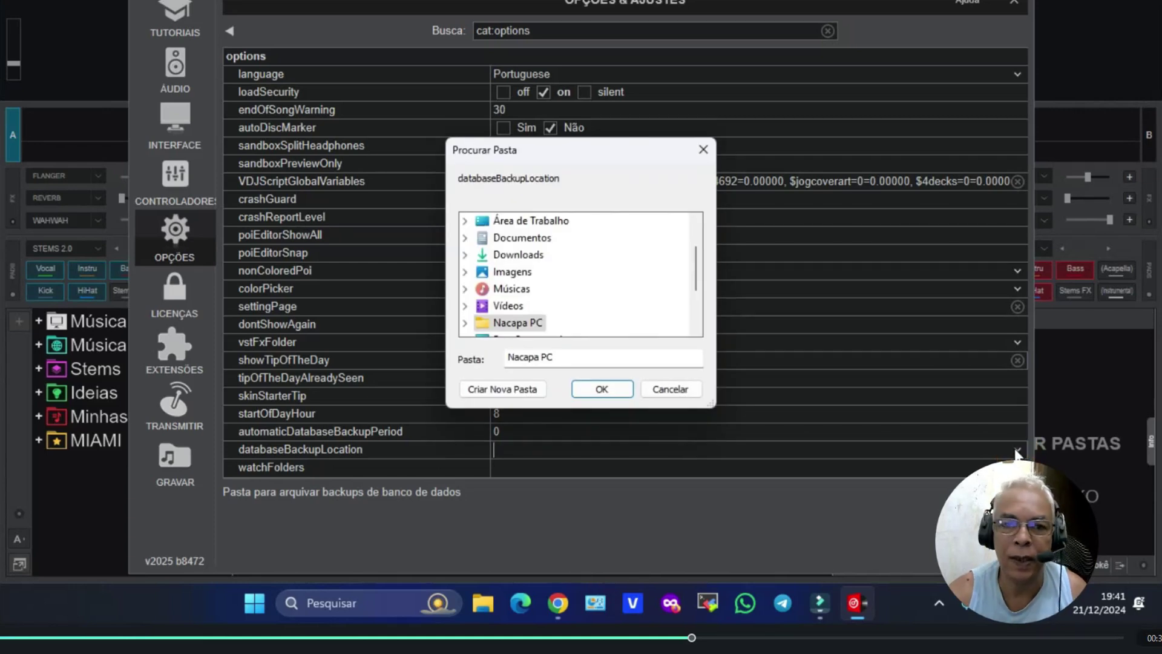
Step: For databaseBackupLocation, browse to the VirtualDJ folder on the HD 1TB (D:) drive and select it
{"action": "left_click_drag", "start_coordinate": [694, 255], "coordinate": [695, 301]}
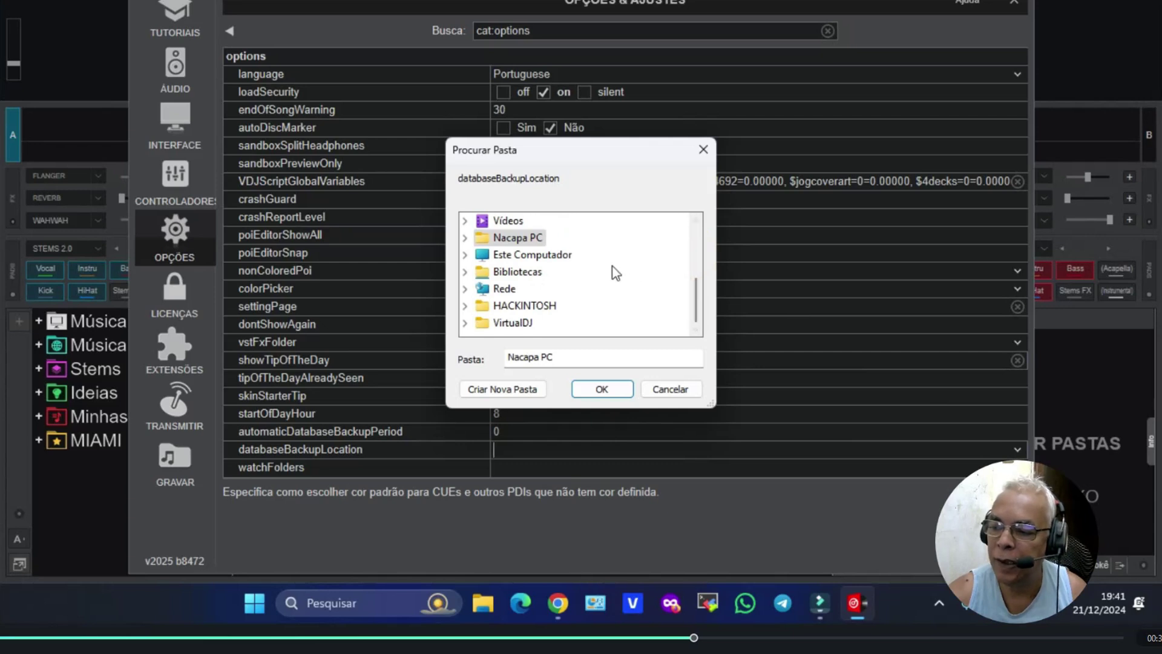
{"action": "left_click", "coordinate": [465, 256]}
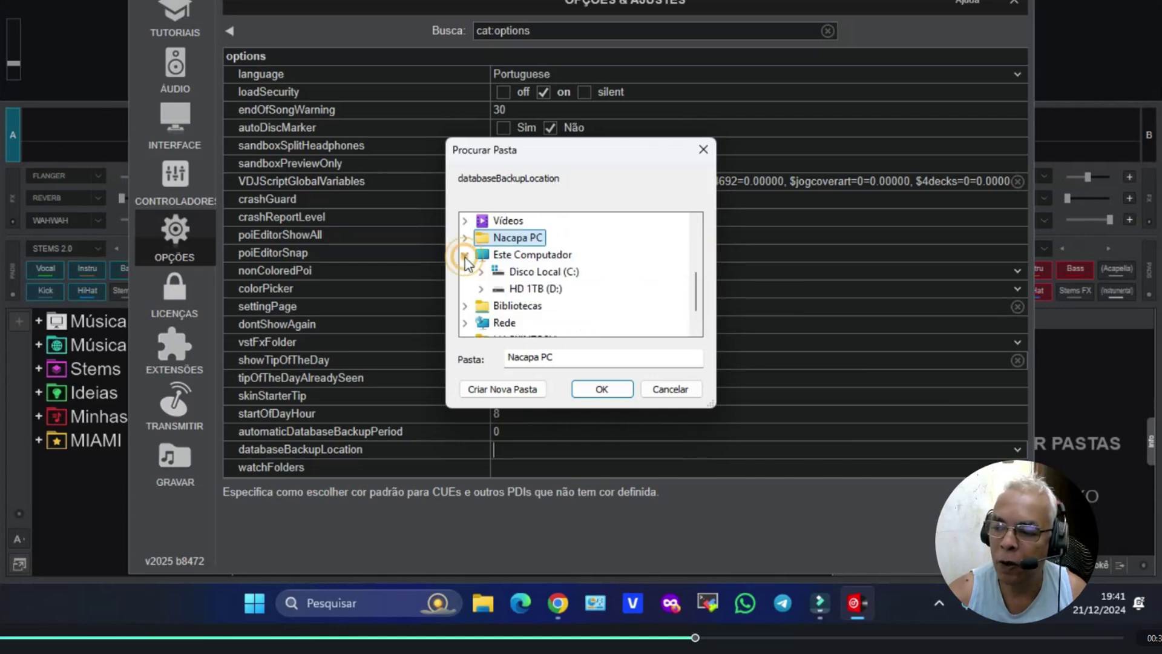
{"action": "left_click", "coordinate": [481, 289]}
{"action": "left_click_drag", "start_coordinate": [696, 247], "coordinate": [696, 308]}
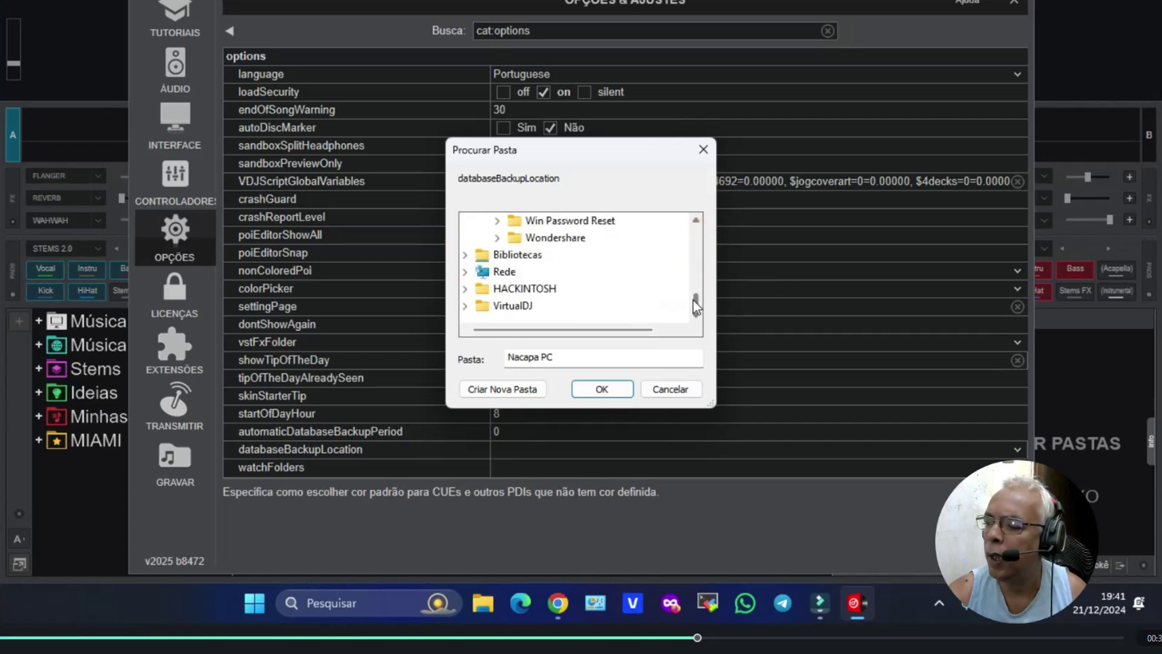
{"action": "scroll", "coordinate": [646, 291], "scroll_direction": "up", "scroll_amount": 1}
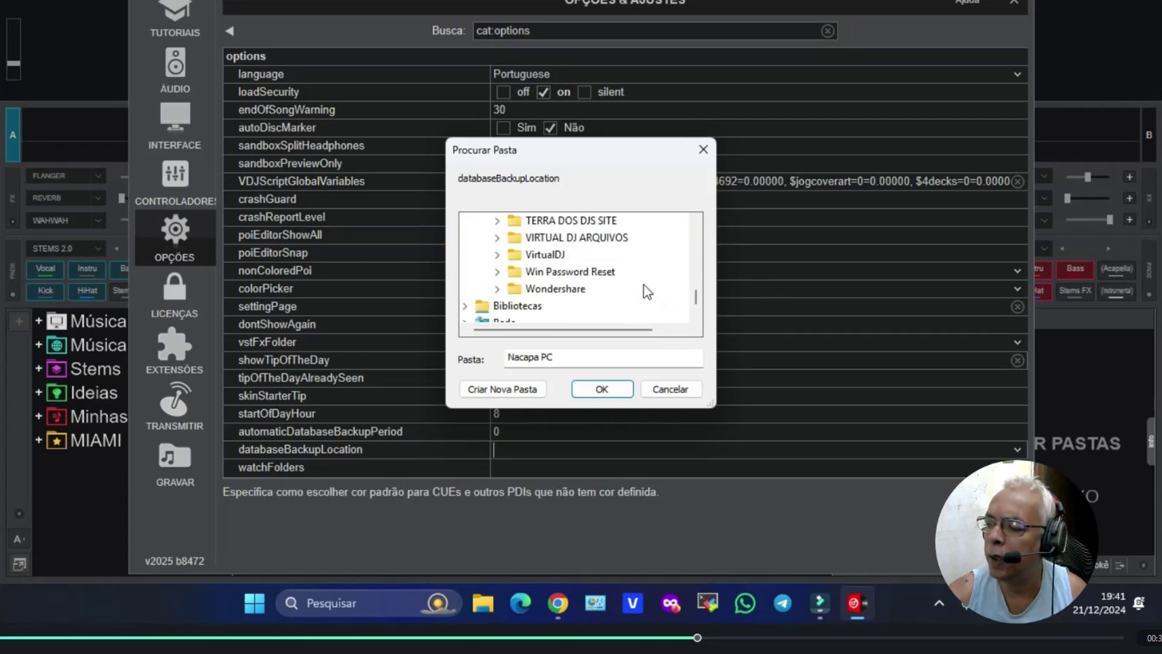
{"action": "left_click", "coordinate": [497, 255]}
{"action": "left_click", "coordinate": [535, 255]}
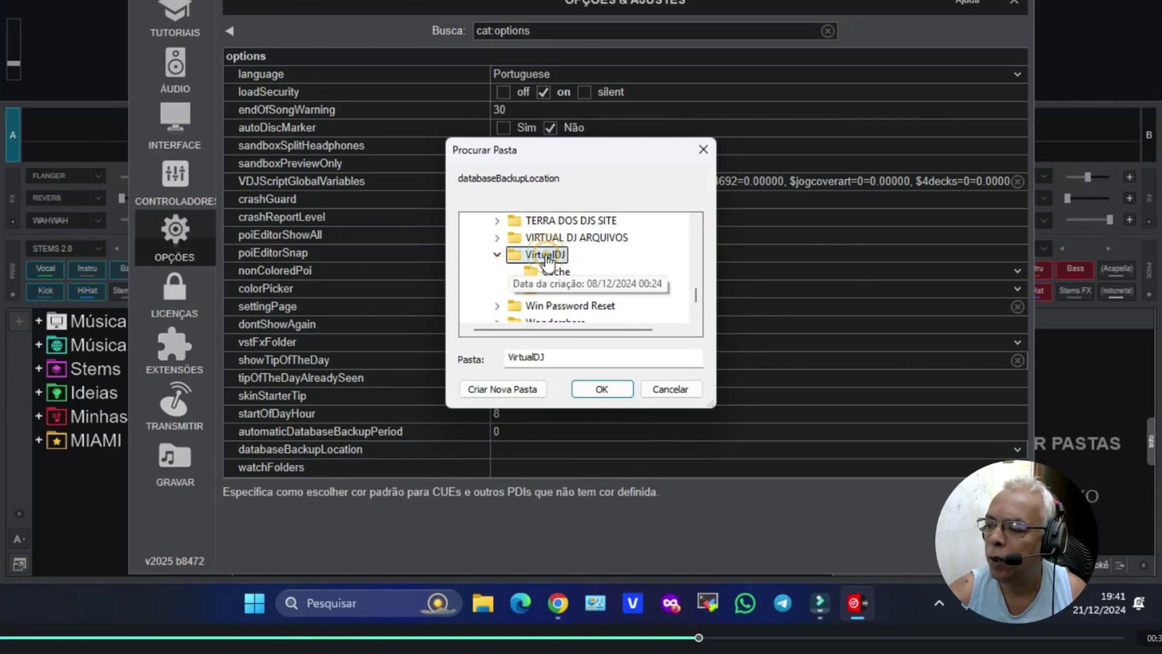
Step: Create a folder named DATABASE inside the VirtualDJ folder and choose it as the databaseBackupLocation
{"action": "left_click", "coordinate": [501, 391]}
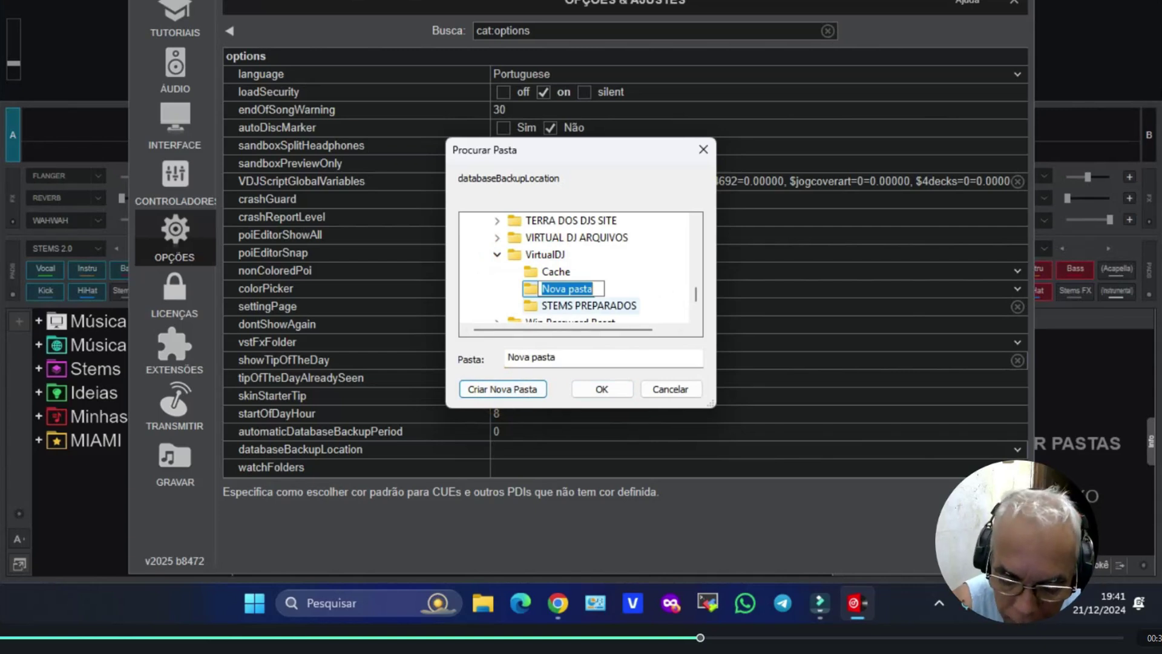
{"action": "type", "text": "DATABASE"}
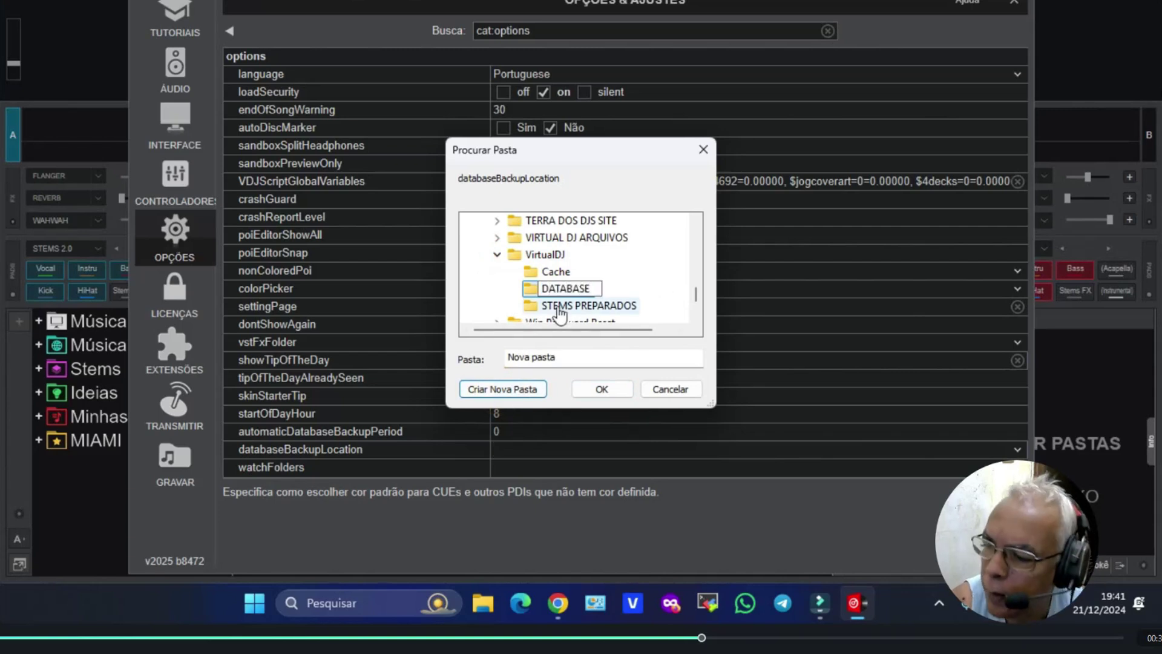
{"action": "key", "text": "Return"}
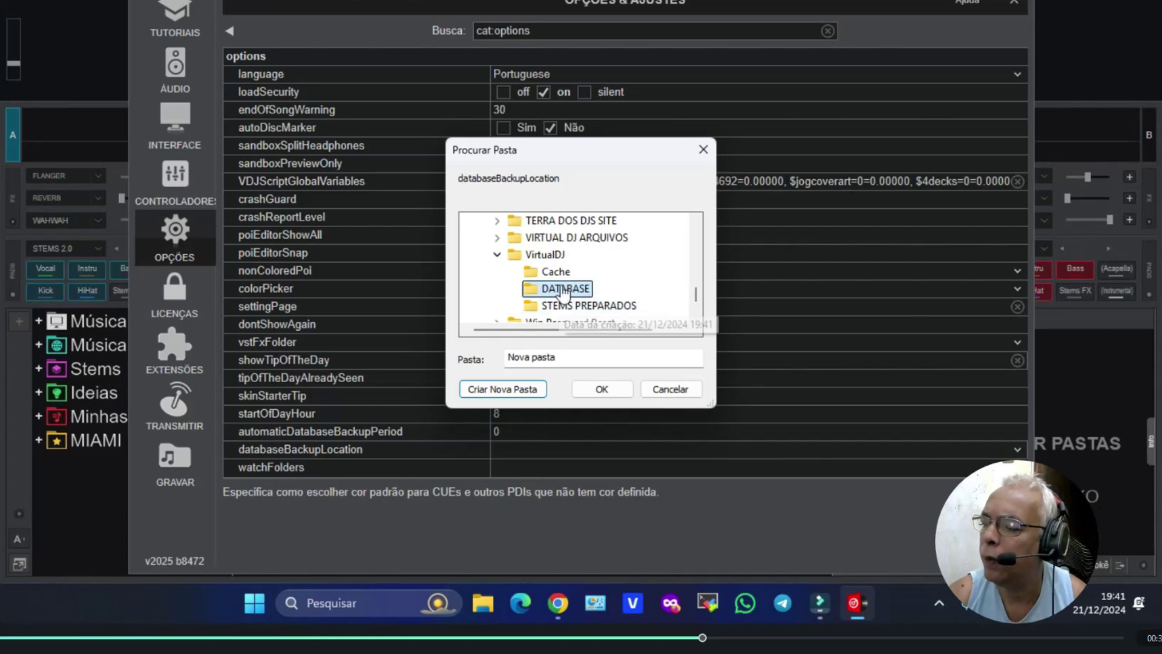
{"action": "key", "text": "Up"}
{"action": "left_click", "coordinate": [559, 291]}
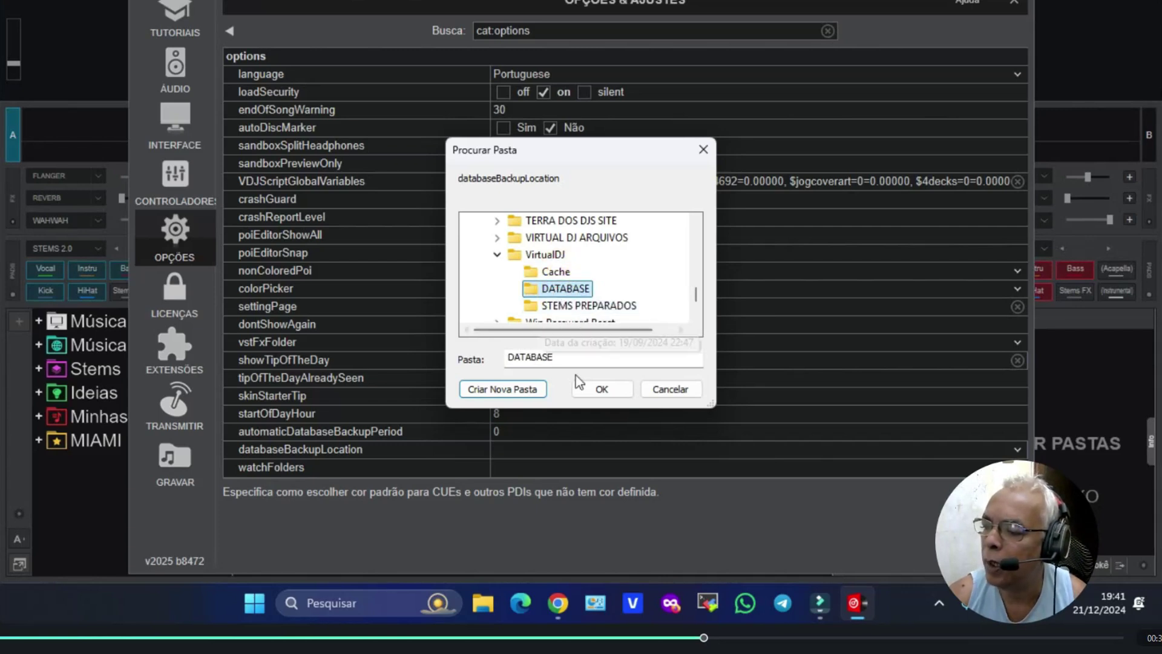
{"action": "left_click", "coordinate": [601, 389]}
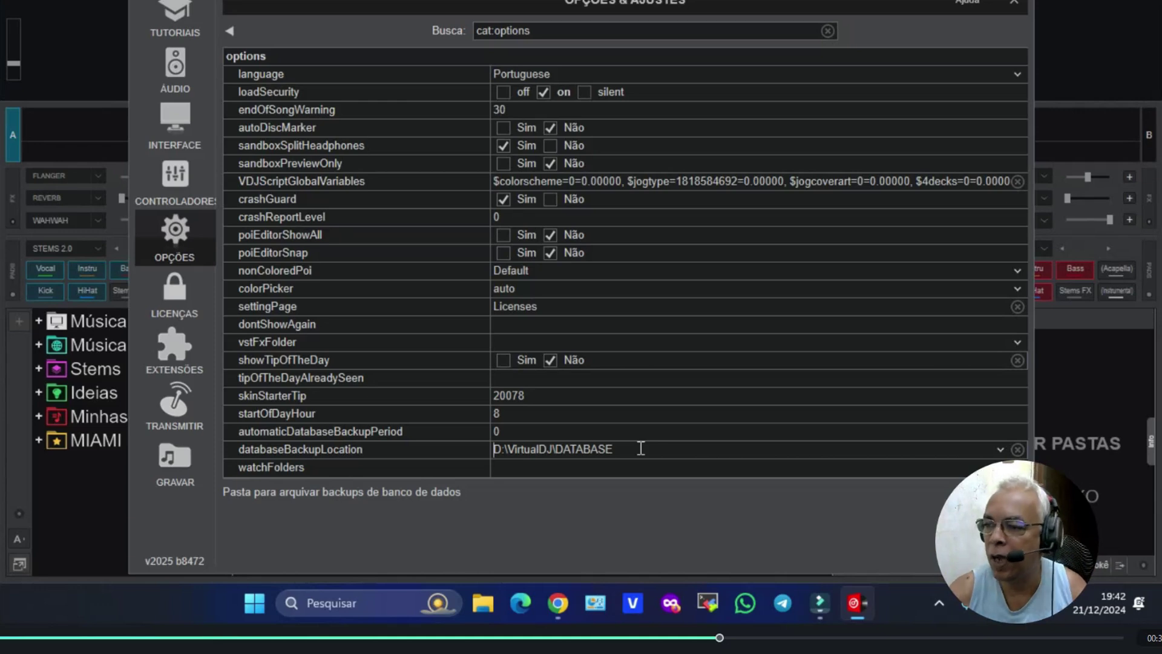
Step: Look through the CONTROLES and VÍDEO option categories without changing anything
{"action": "left_click", "coordinate": [827, 31]}
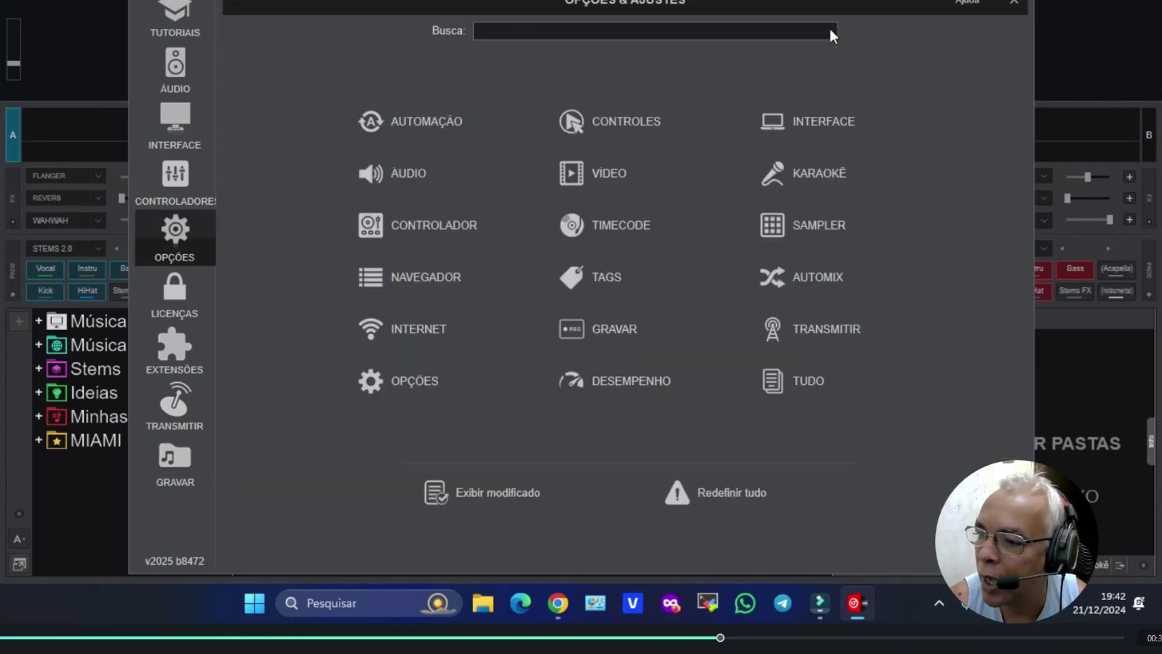
{"action": "left_click", "coordinate": [627, 119]}
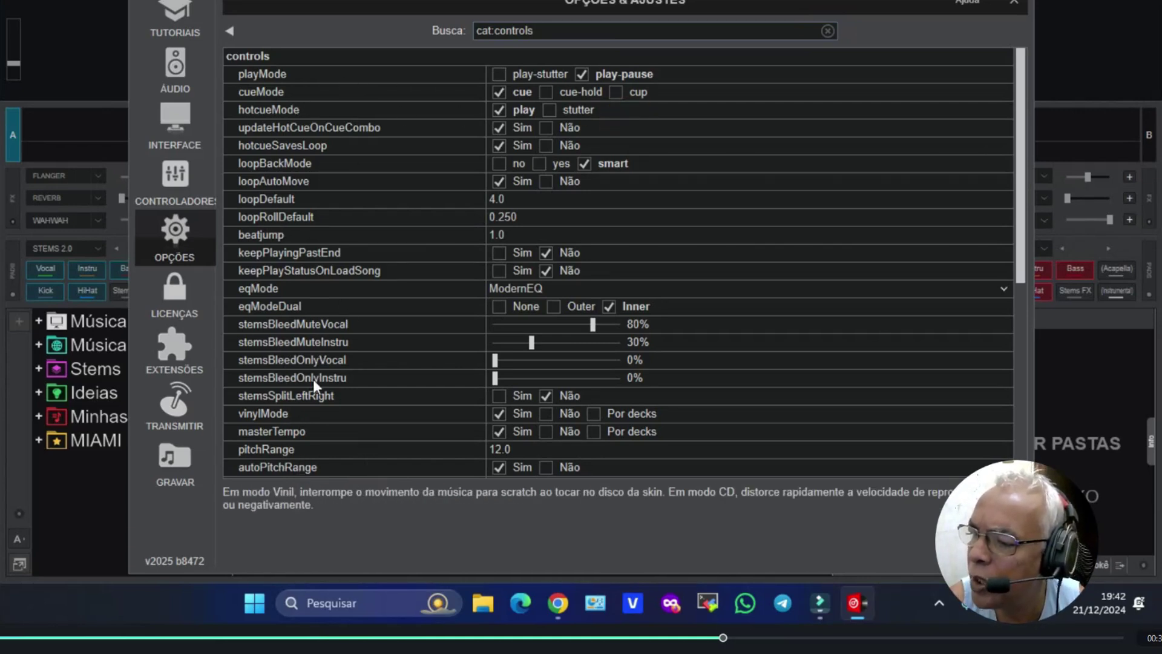
{"action": "left_click", "coordinate": [827, 31]}
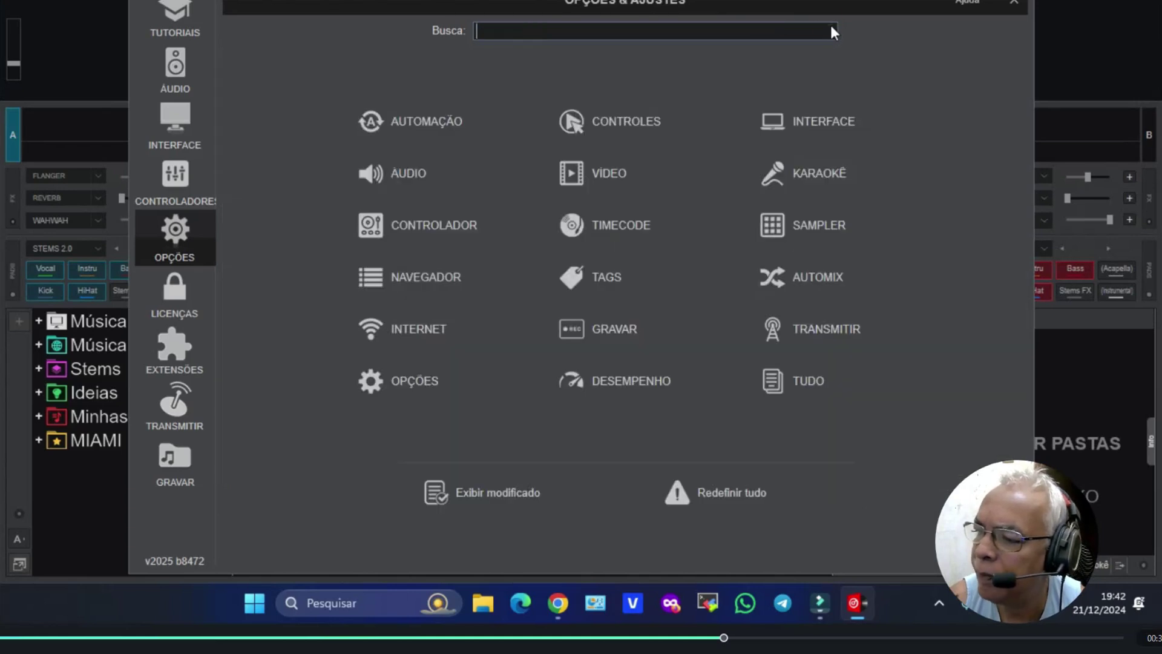
{"action": "left_click", "coordinate": [623, 173]}
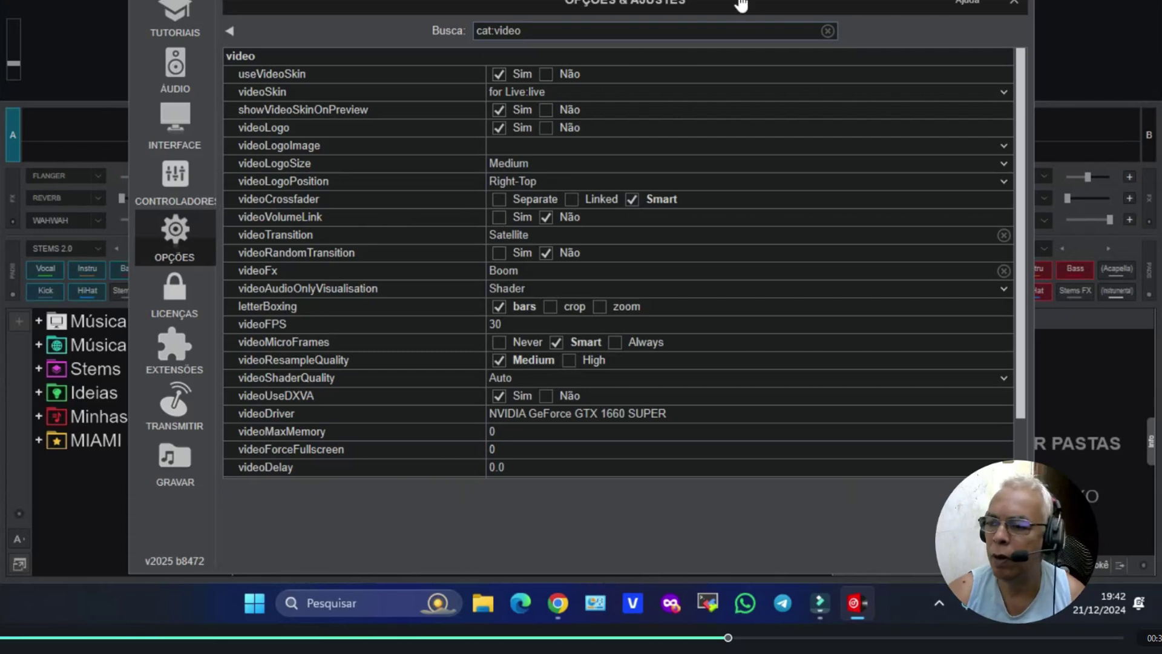
{"action": "left_click", "coordinate": [827, 31]}
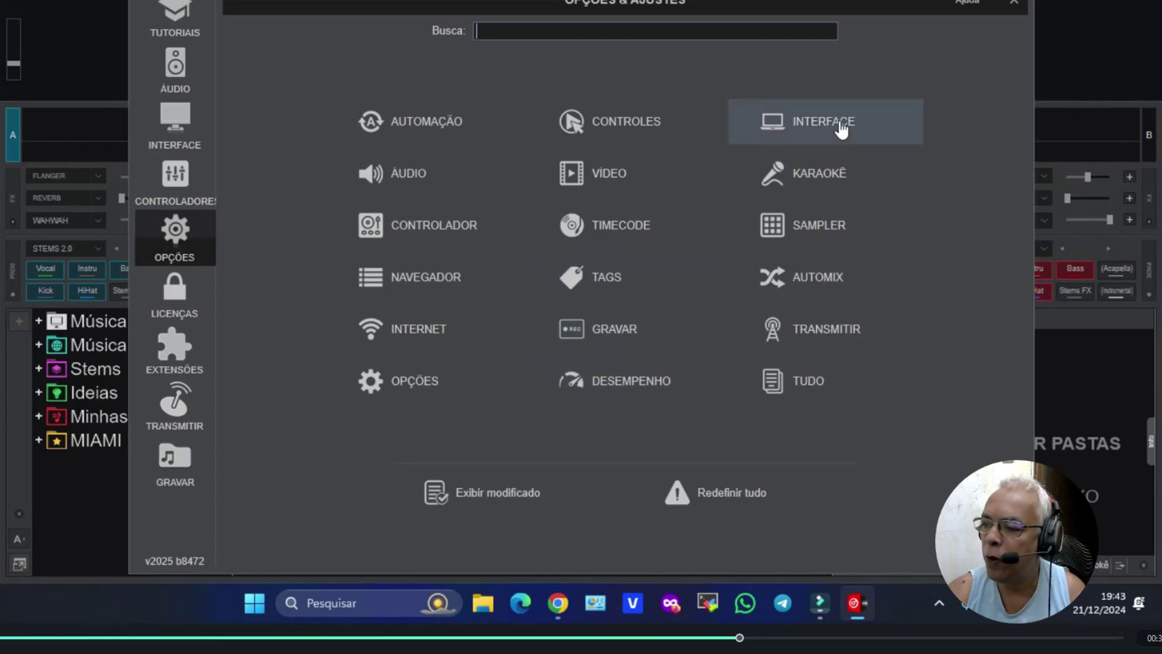
Step: Switch to the INTERFACE options category and set coloredWaveforms to monochrome
{"action": "left_click", "coordinate": [808, 121]}
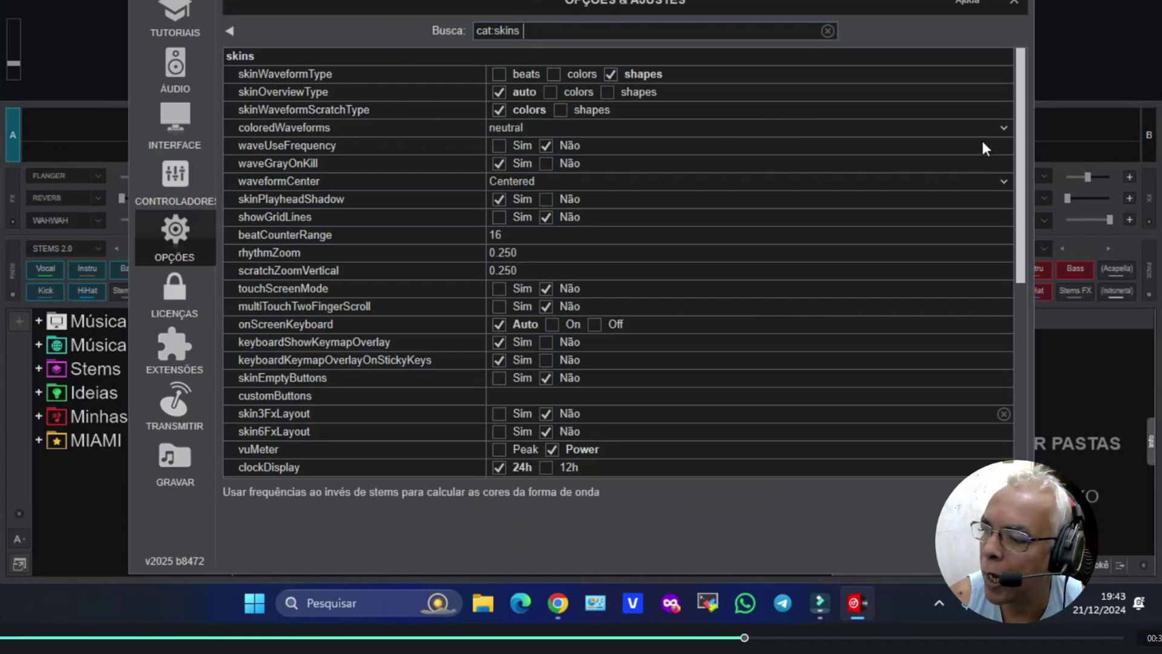
{"action": "left_click", "coordinate": [1003, 127]}
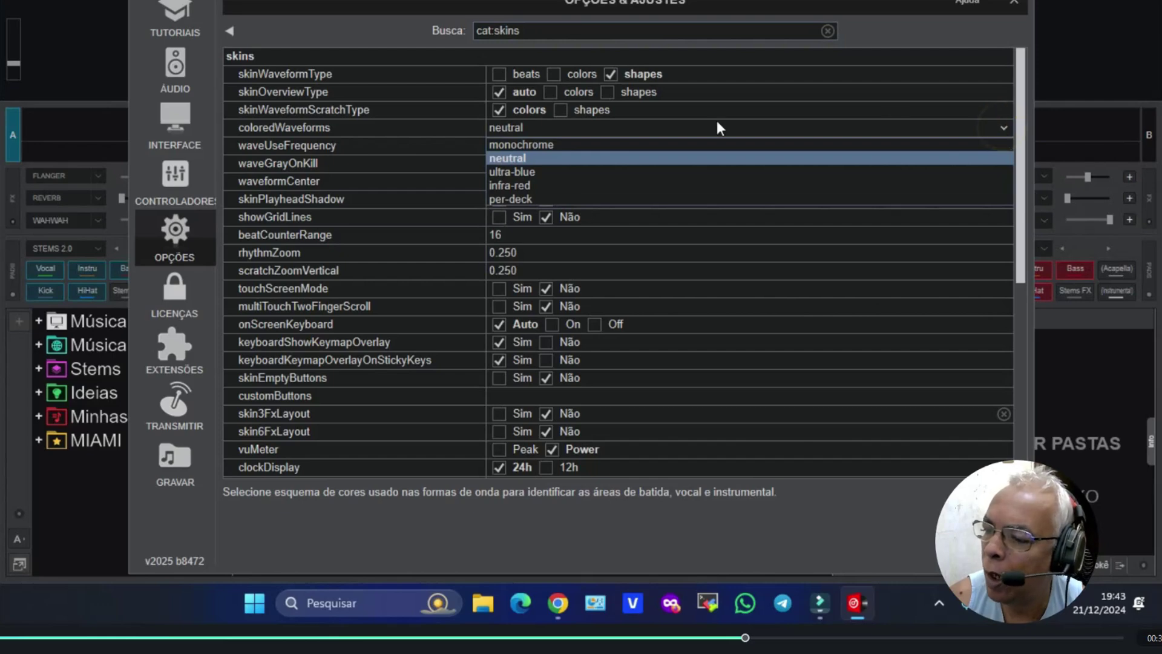
{"action": "left_click", "coordinate": [532, 144]}
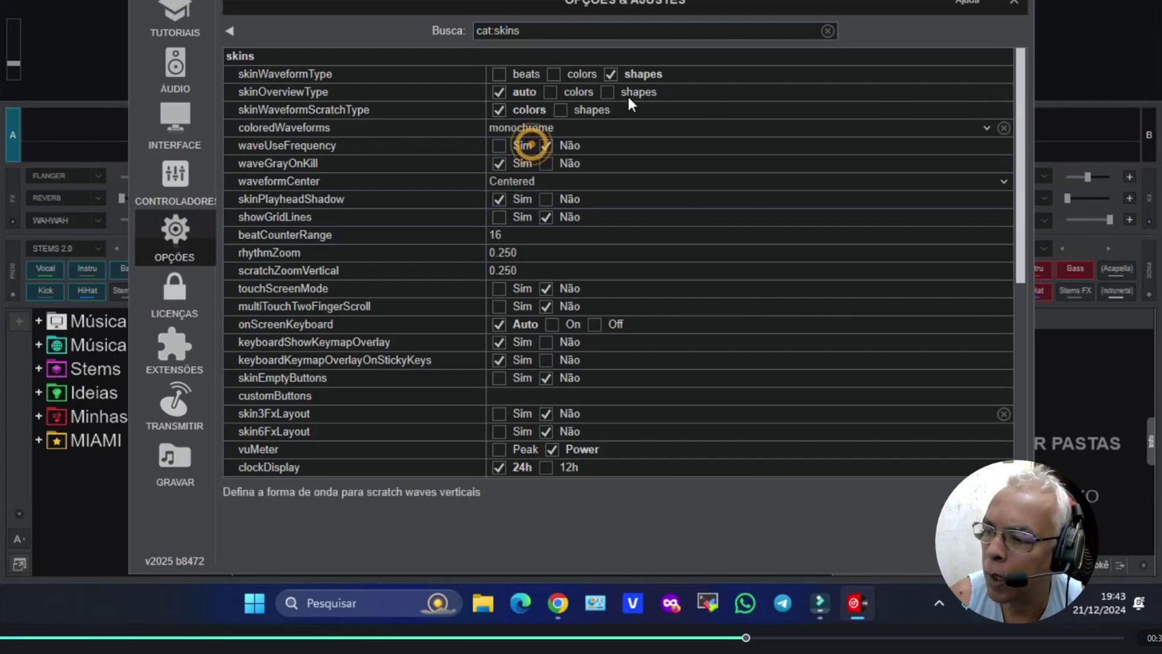
Step: Move the options window aside to view the waveform area, bring it back, and review the coloredWaveforms choices while keeping monochrome
{"action": "left_click_drag", "start_coordinate": [535, 9], "coordinate": [487, 198]}
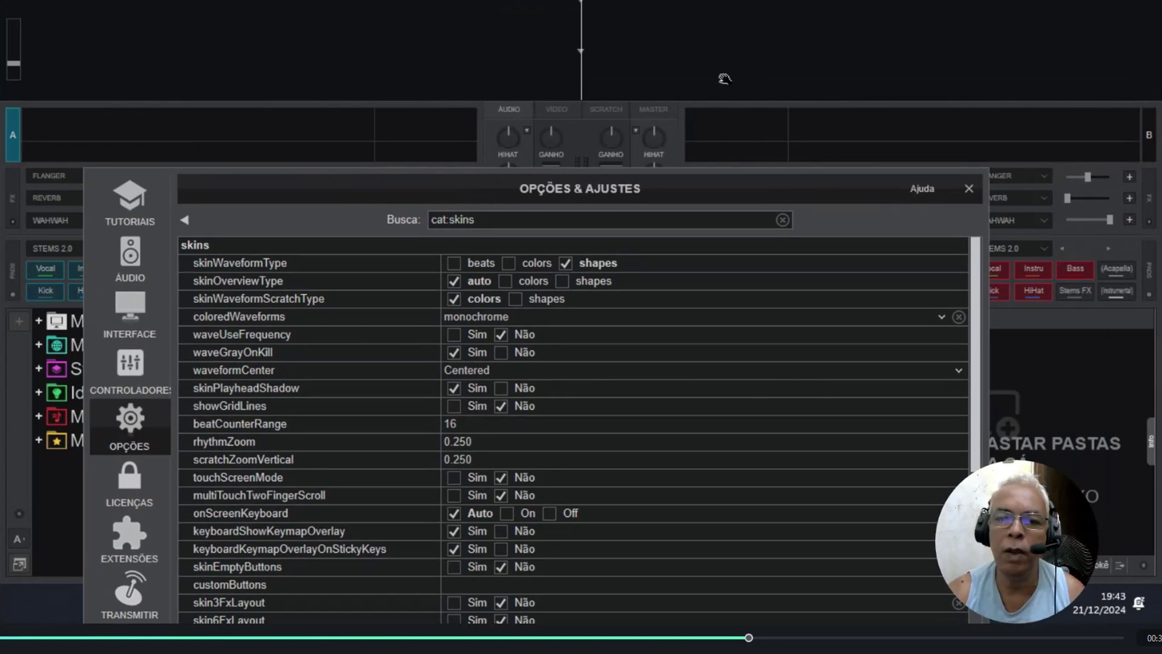
{"action": "left_click_drag", "start_coordinate": [487, 193], "coordinate": [508, 70]}
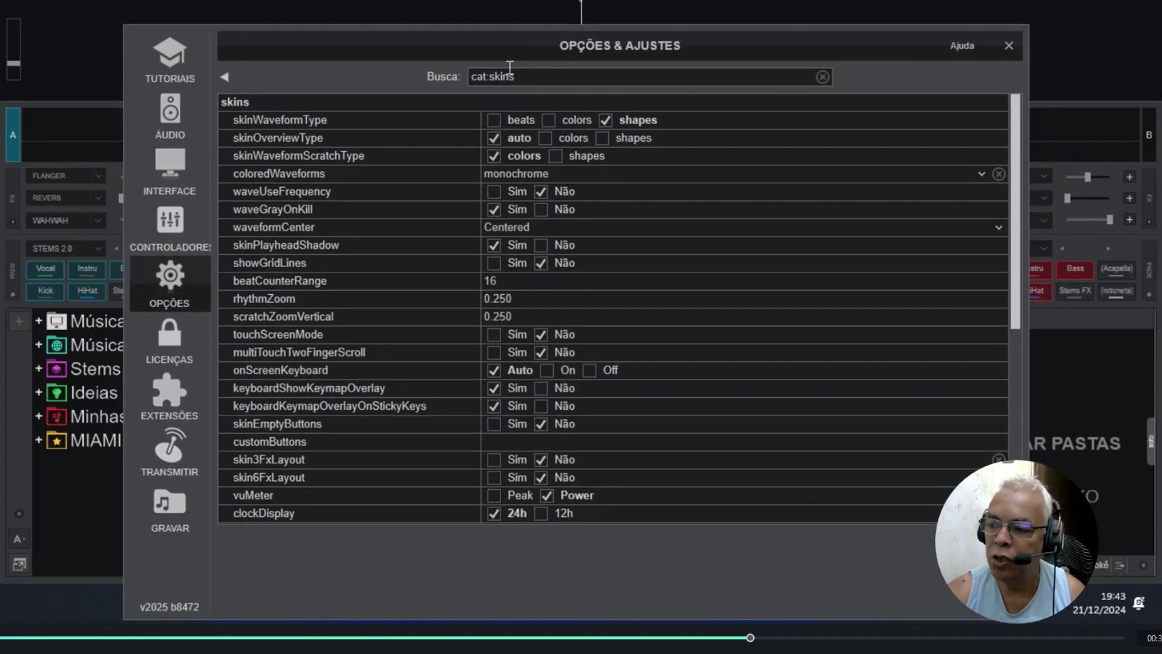
{"action": "left_click", "coordinate": [978, 175]}
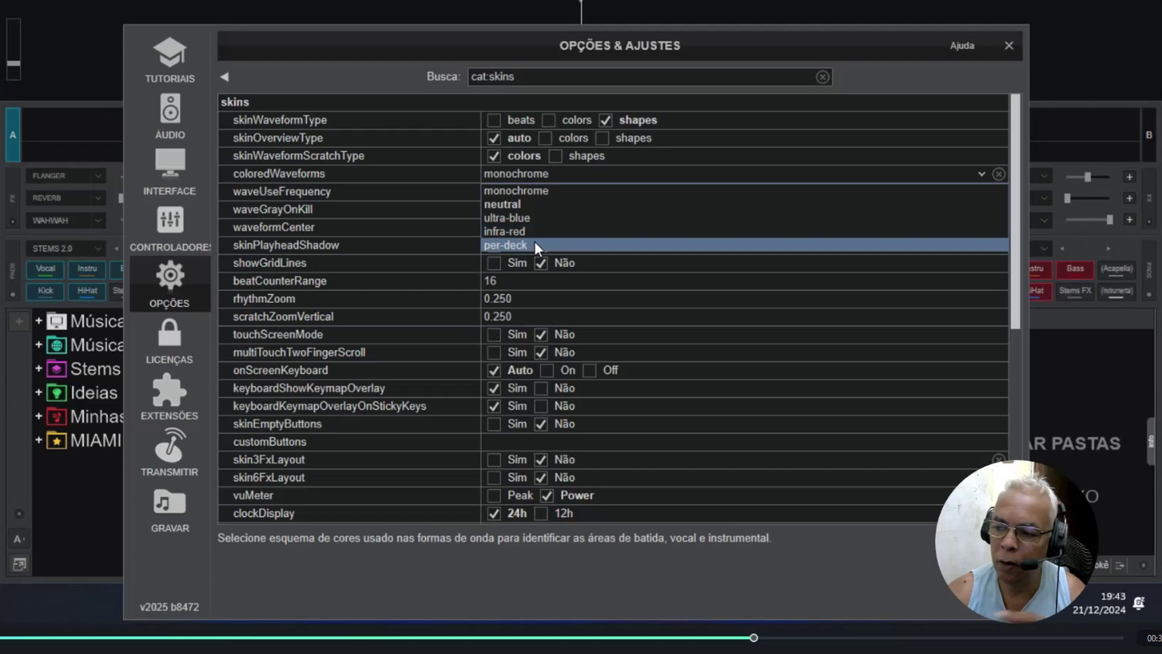
{"action": "left_click", "coordinate": [740, 41]}
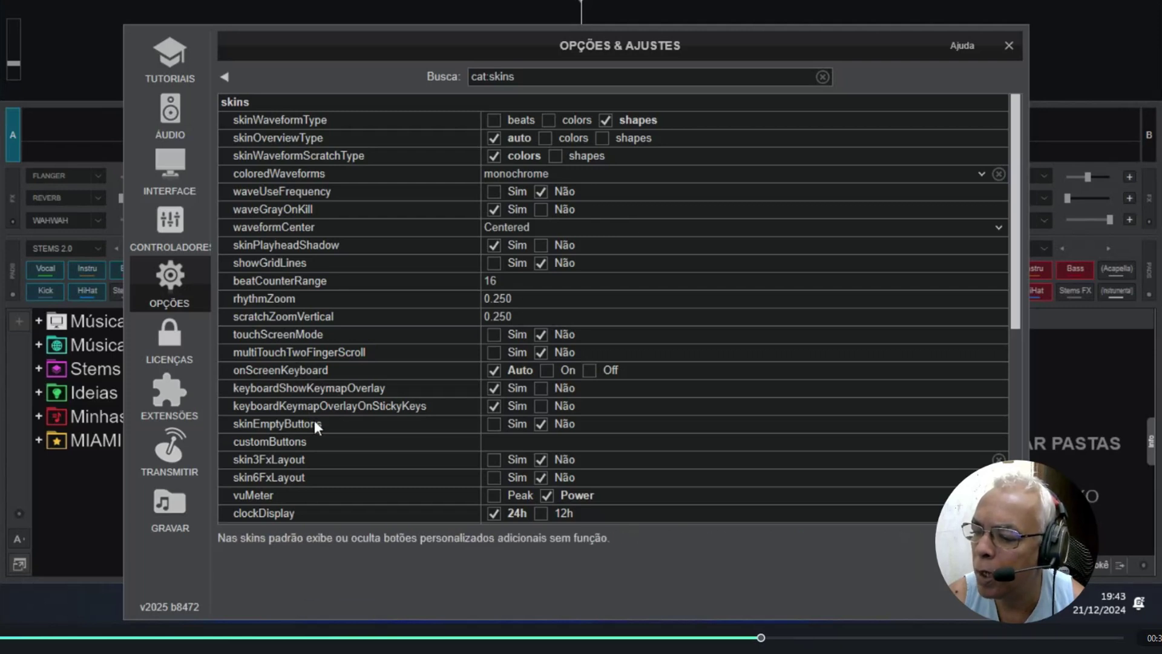
Step: Browse the complete settings list in the TUDO category and return to its automation section
{"action": "left_click", "coordinate": [822, 77]}
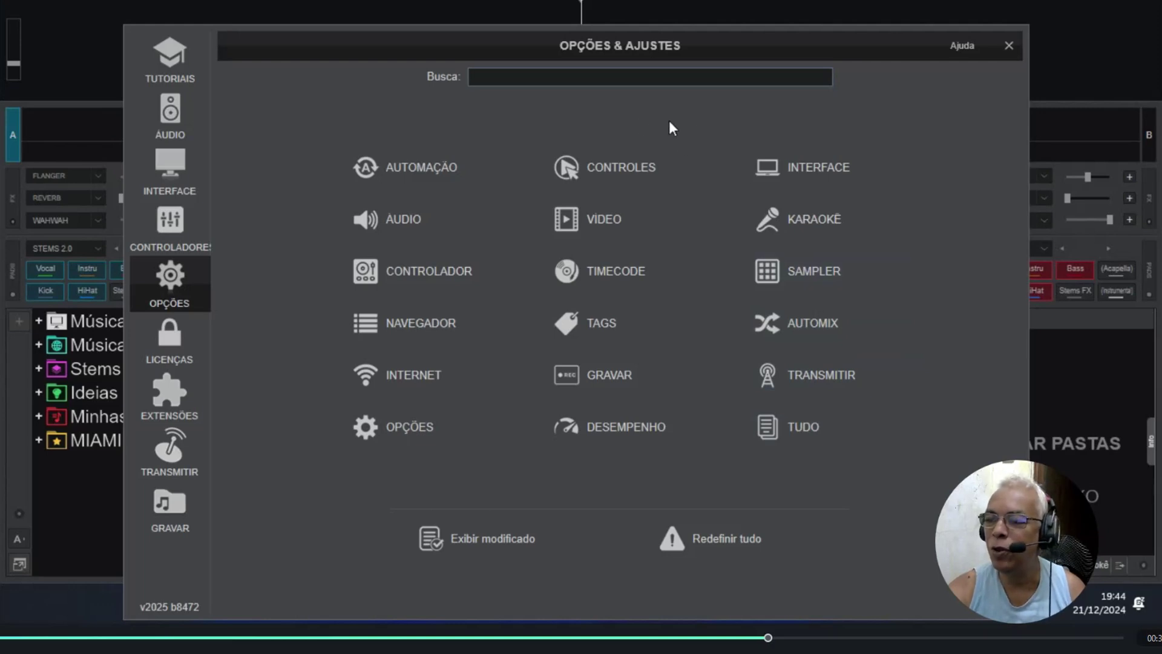
{"action": "left_click", "coordinate": [809, 442]}
{"action": "scroll", "coordinate": [387, 309], "scroll_direction": "down", "scroll_amount": 1}
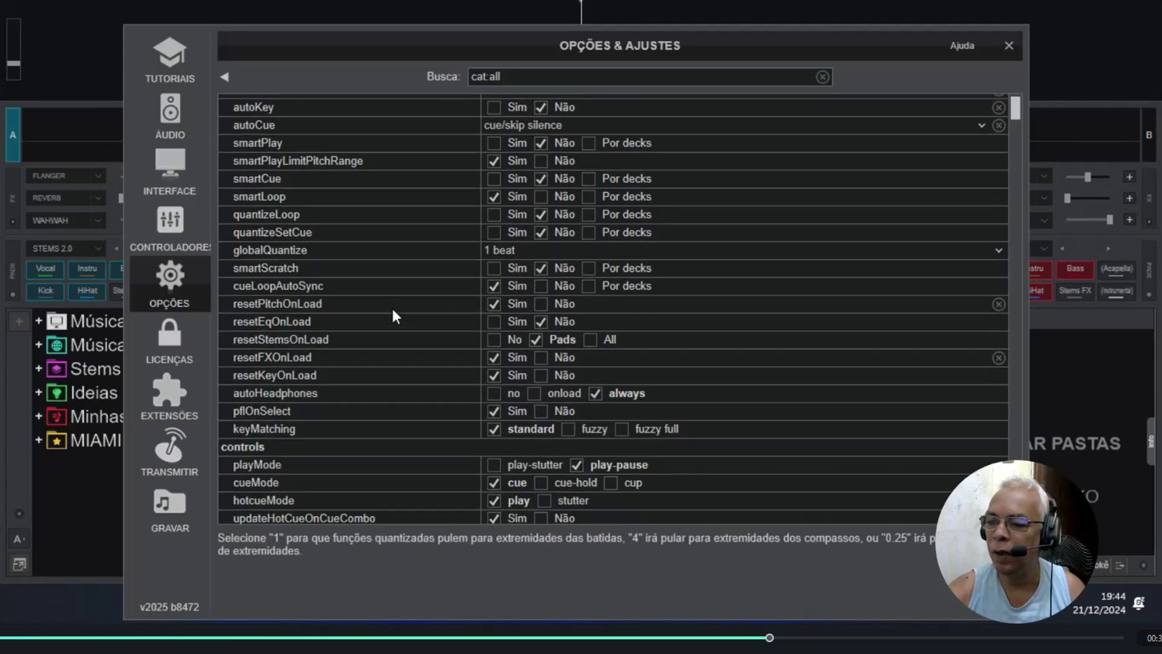
{"action": "scroll", "coordinate": [392, 306], "scroll_direction": "down", "scroll_amount": 7}
{"action": "left_click_drag", "start_coordinate": [1012, 124], "coordinate": [1005, 93]}
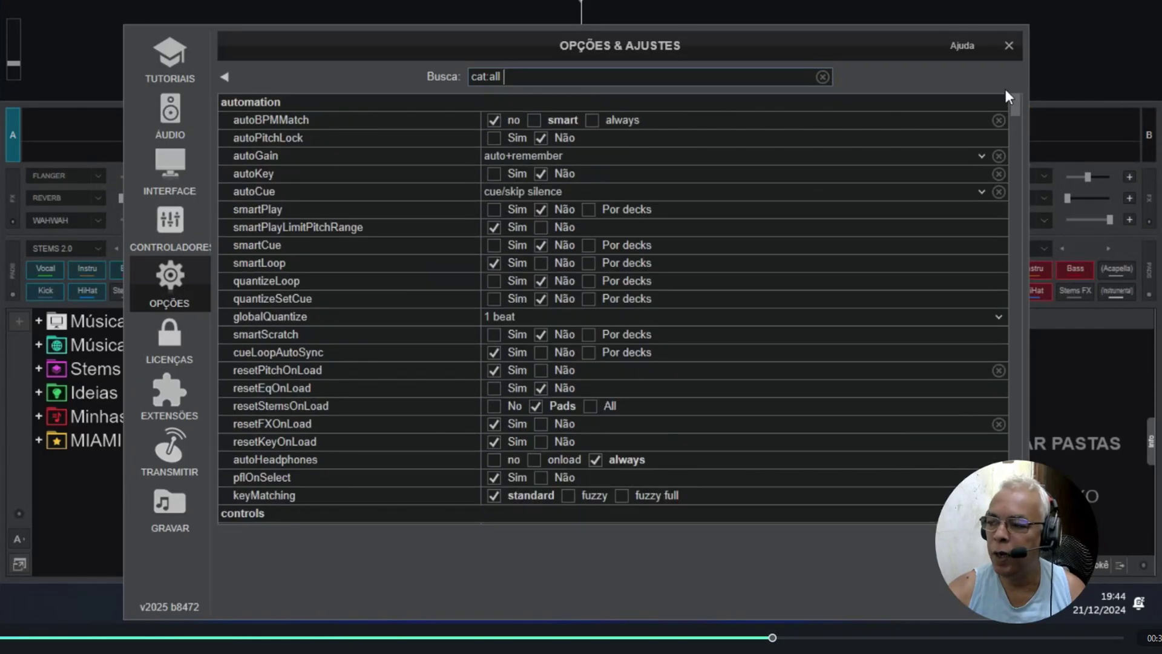
Step: Clear the options search and set the interface's video layer (Camada de vídeo) to Sem camada
{"action": "left_click", "coordinate": [823, 77]}
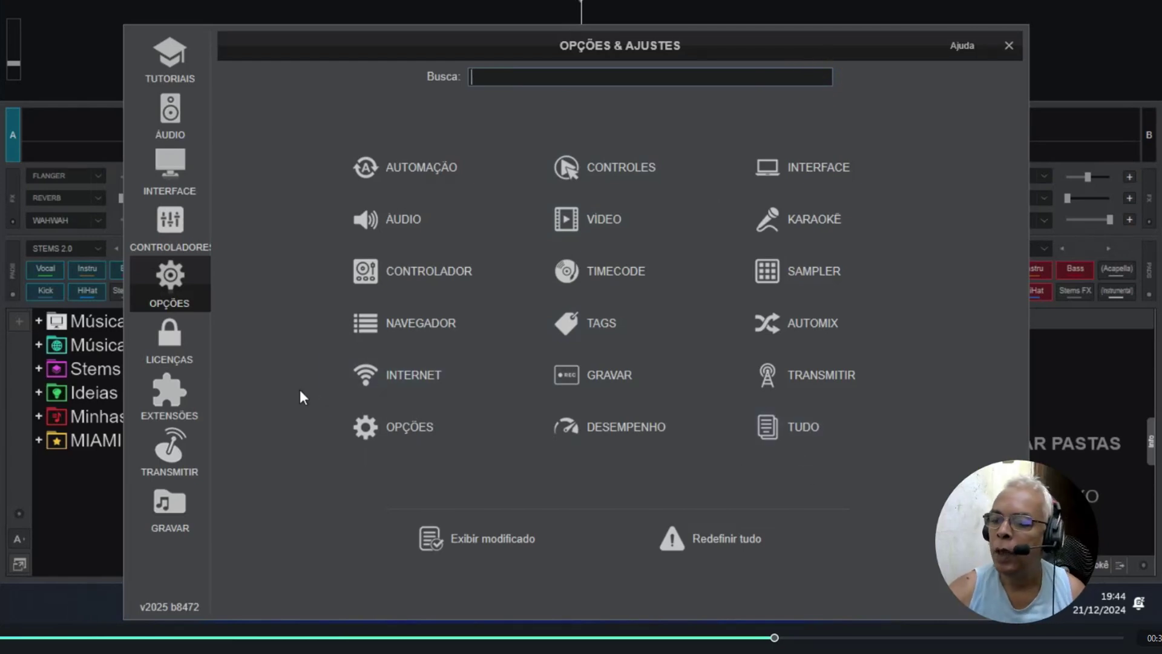
{"action": "left_click", "coordinate": [169, 164]}
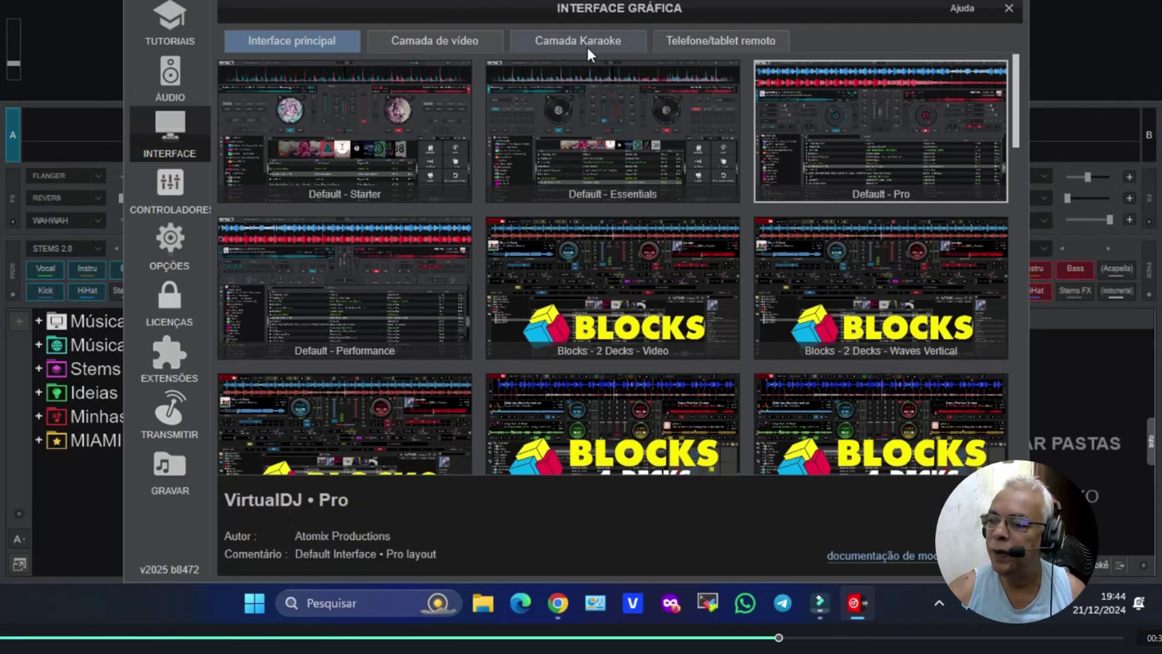
{"action": "left_click", "coordinate": [451, 38]}
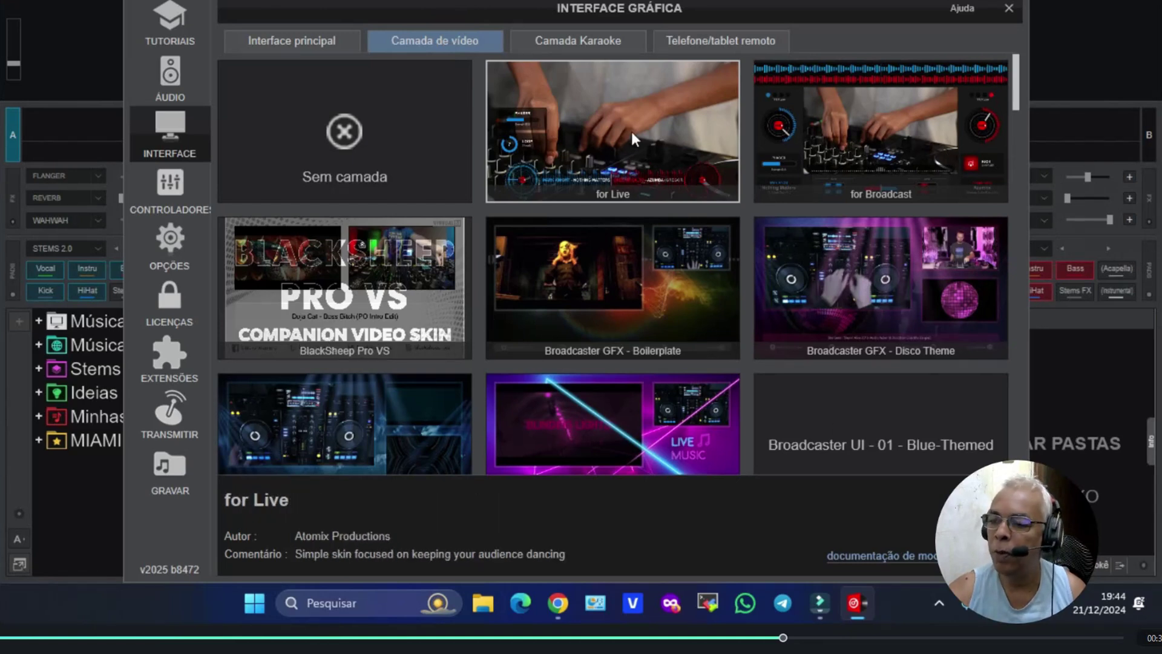
{"action": "left_click", "coordinate": [339, 133]}
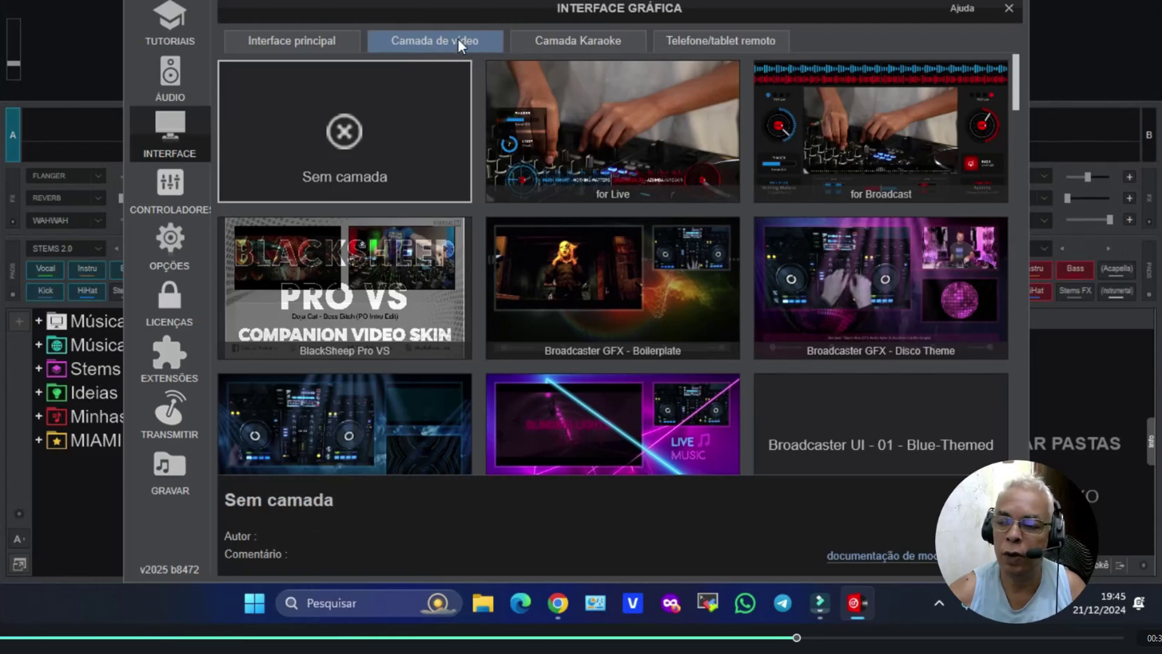
{"action": "left_click", "coordinate": [336, 128]}
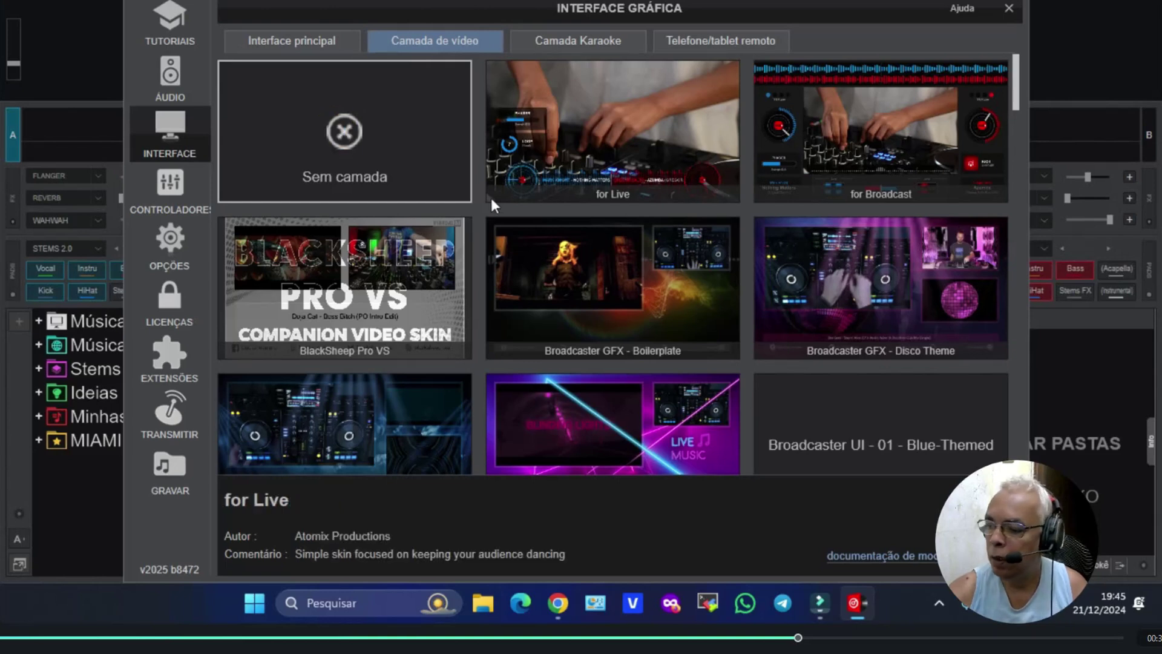
Step: Return to the options overview and open the audio configuration
{"action": "left_click", "coordinate": [167, 252]}
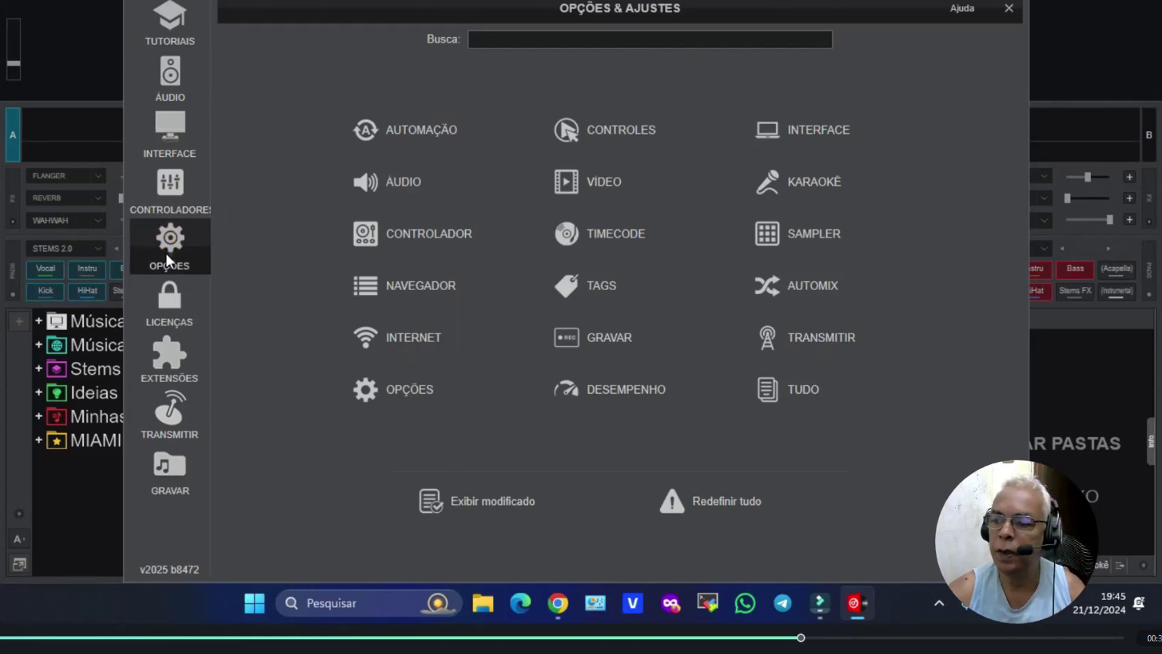
{"action": "left_click", "coordinate": [162, 76]}
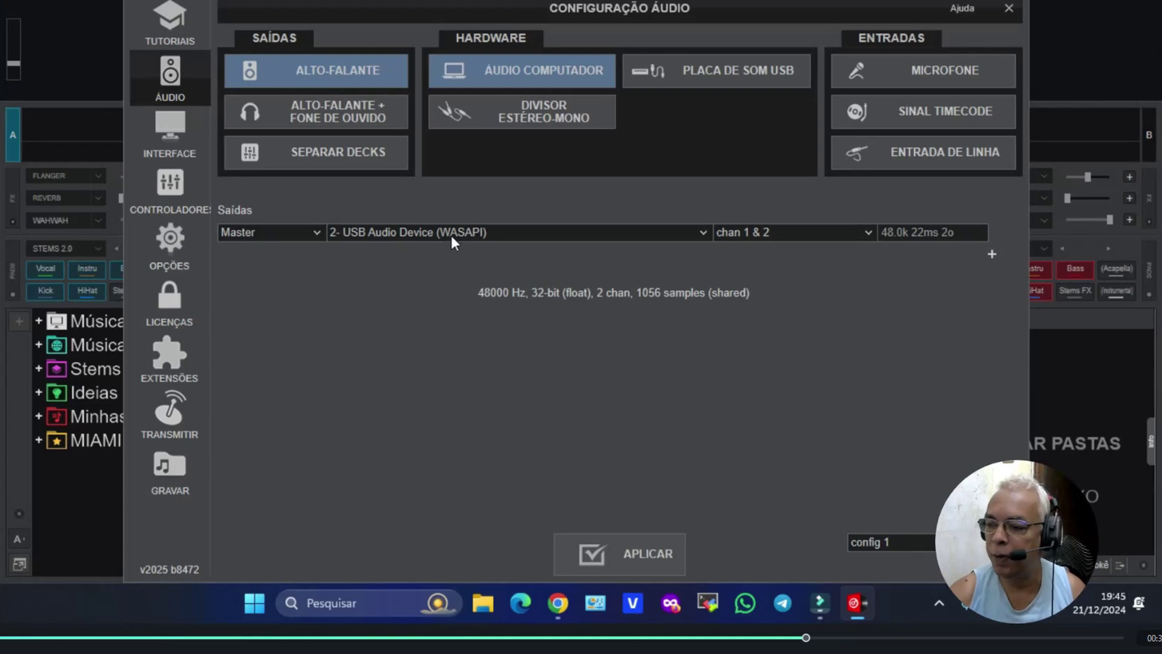
Step: Switch to Chrome, view the Havit HV-H2002D headset shown on terradosdjs.eu.org, and return to VirtualDJ
{"action": "left_click", "coordinate": [559, 613]}
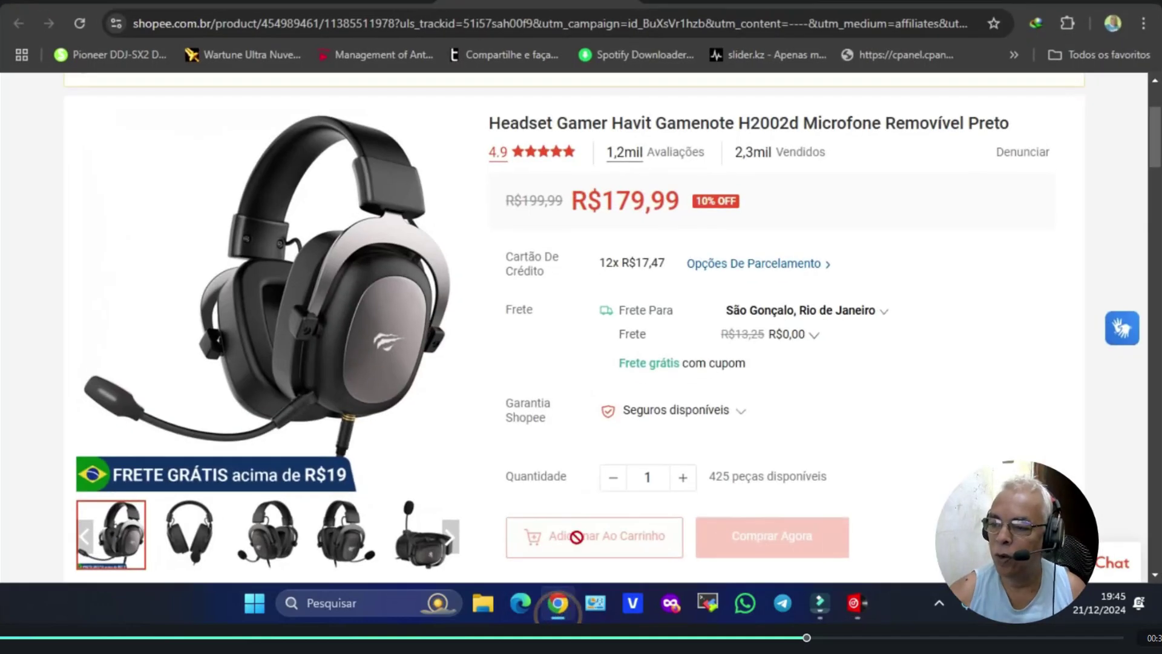
{"action": "left_click", "coordinate": [133, 1]}
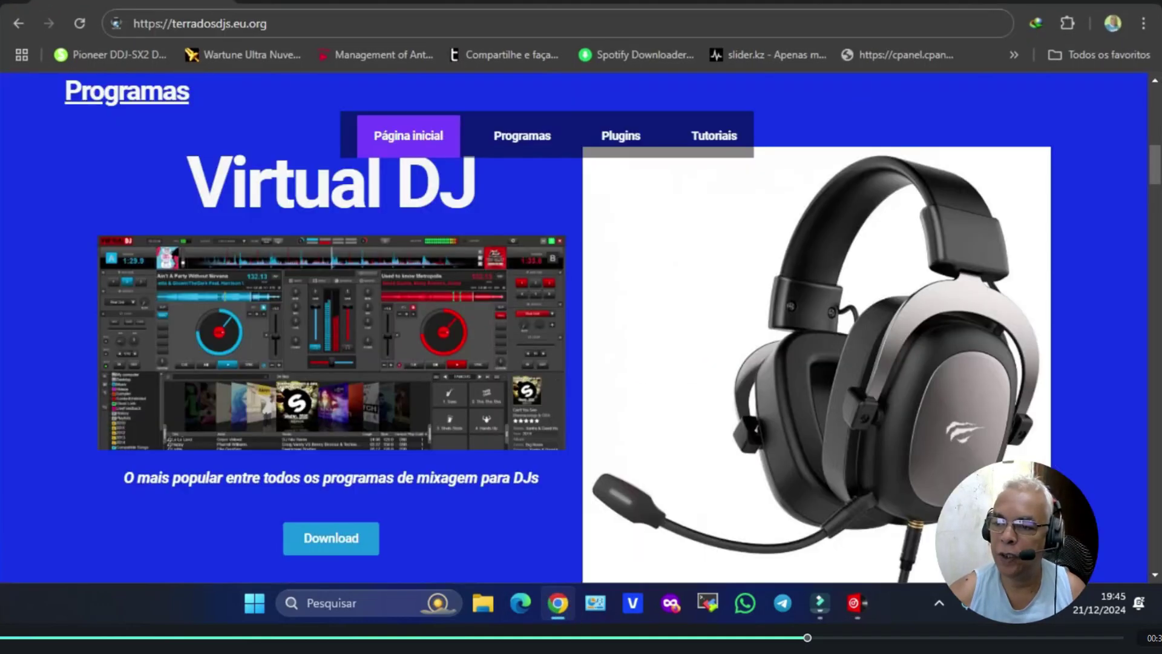
{"action": "scroll", "coordinate": [749, 362], "scroll_direction": "down", "scroll_amount": 3}
{"action": "scroll", "coordinate": [750, 367], "scroll_direction": "up", "scroll_amount": 1}
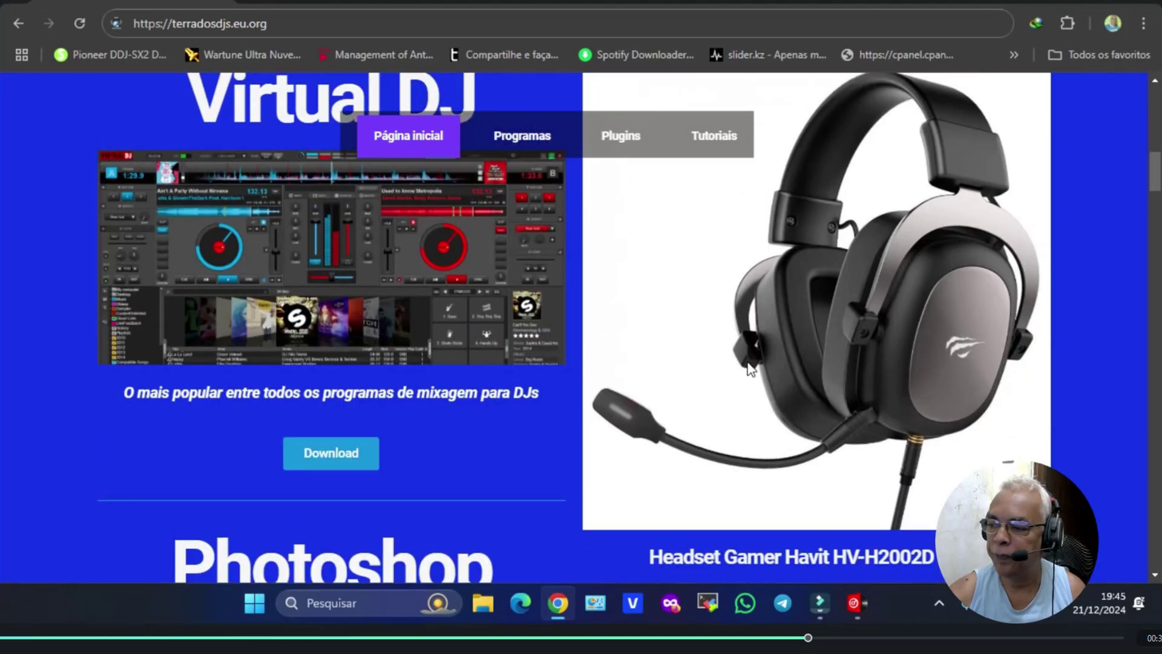
{"action": "mouse_move", "coordinate": [854, 603]}
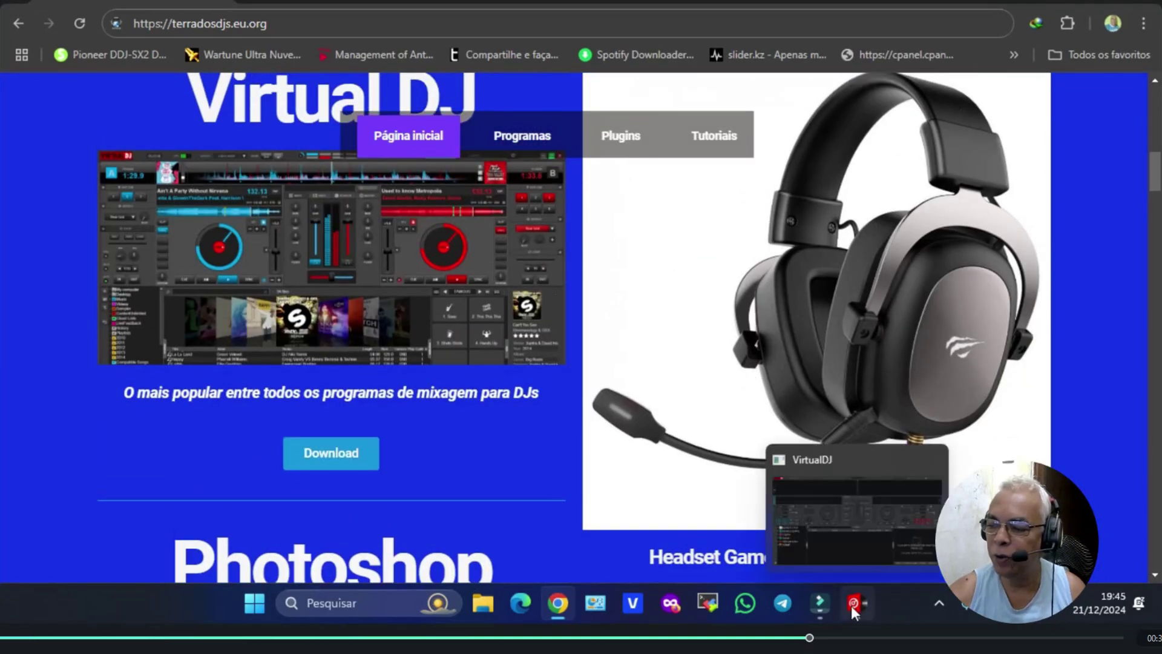
{"action": "left_click", "coordinate": [857, 512]}
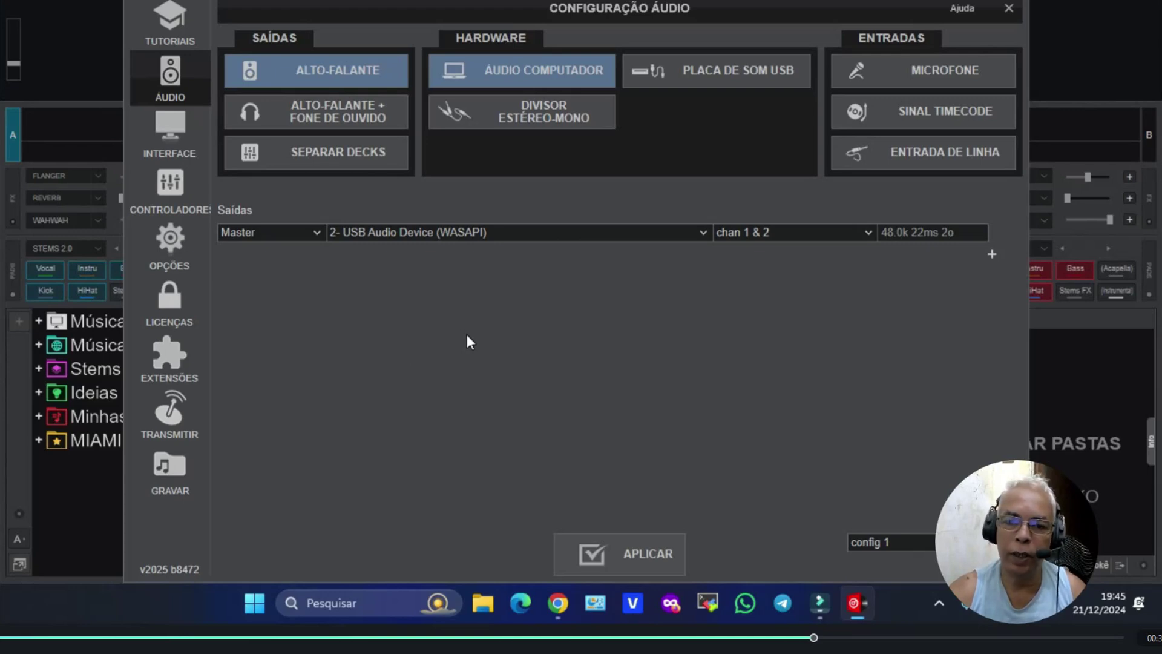
Step: Add a microphone input using 2- USB Audio Device (WASAPI) on chan 1 & 2, apply the audio configuration and close the settings
{"action": "left_click", "coordinate": [902, 71]}
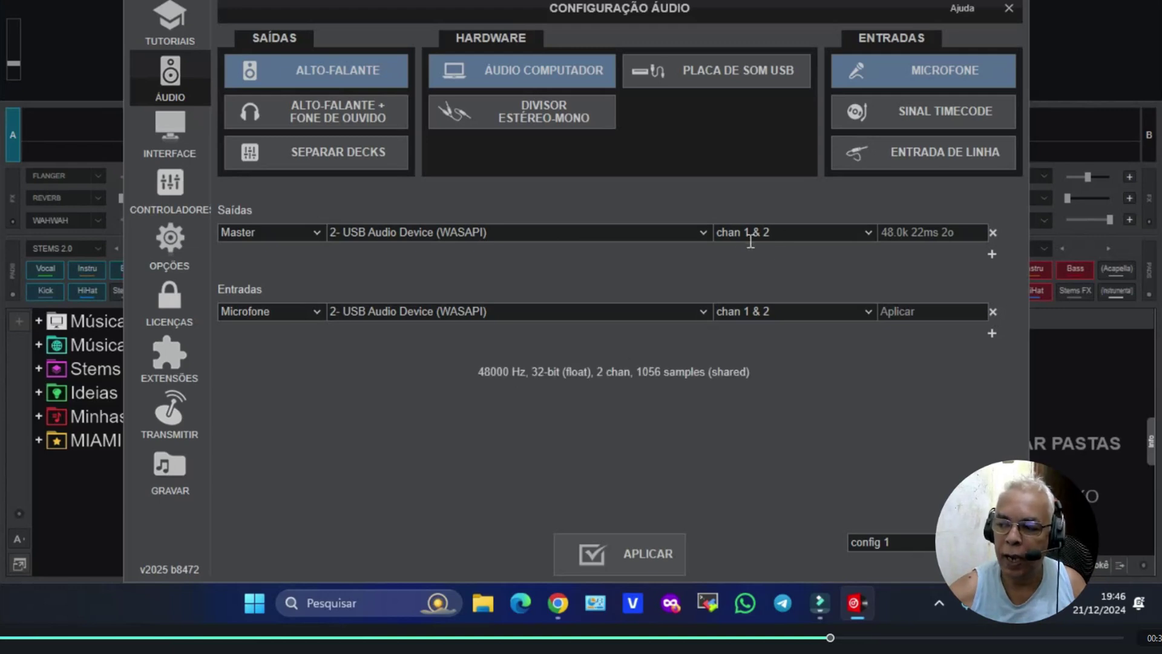
{"action": "left_click", "coordinate": [868, 311]}
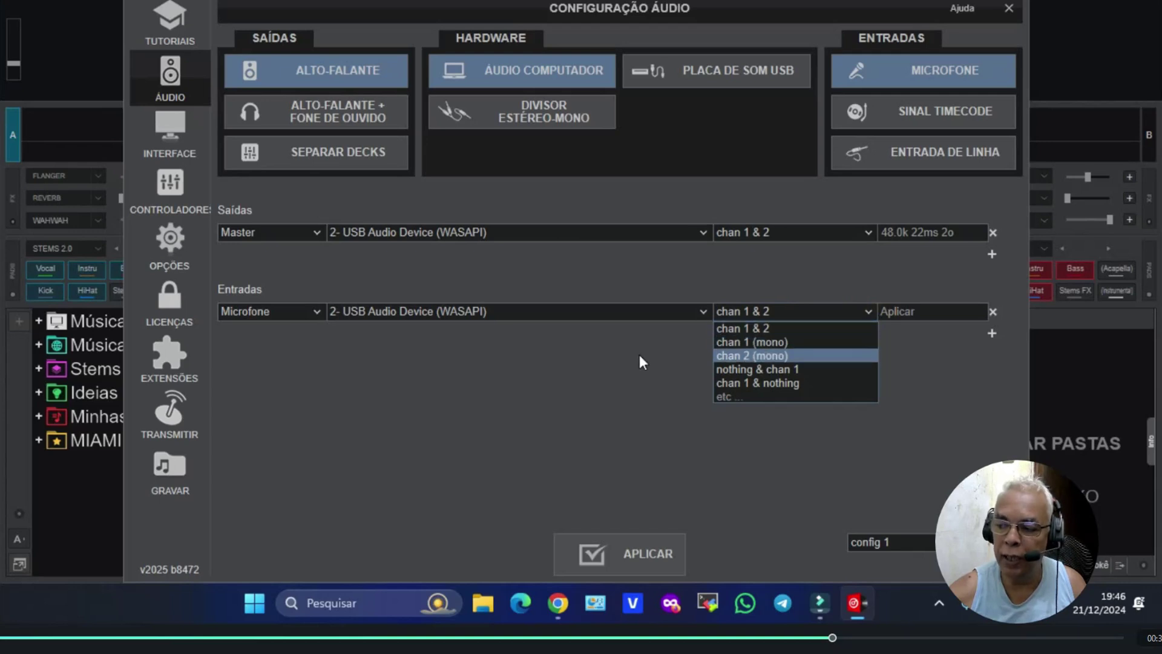
{"action": "left_click", "coordinate": [512, 404]}
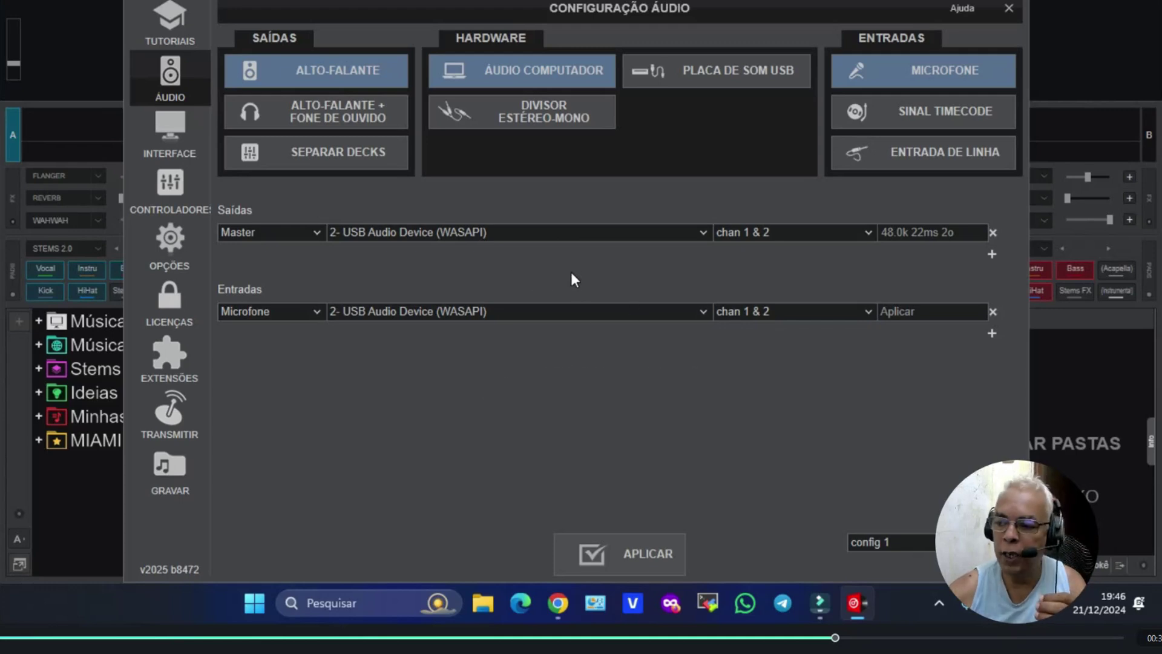
{"action": "left_click", "coordinate": [630, 557]}
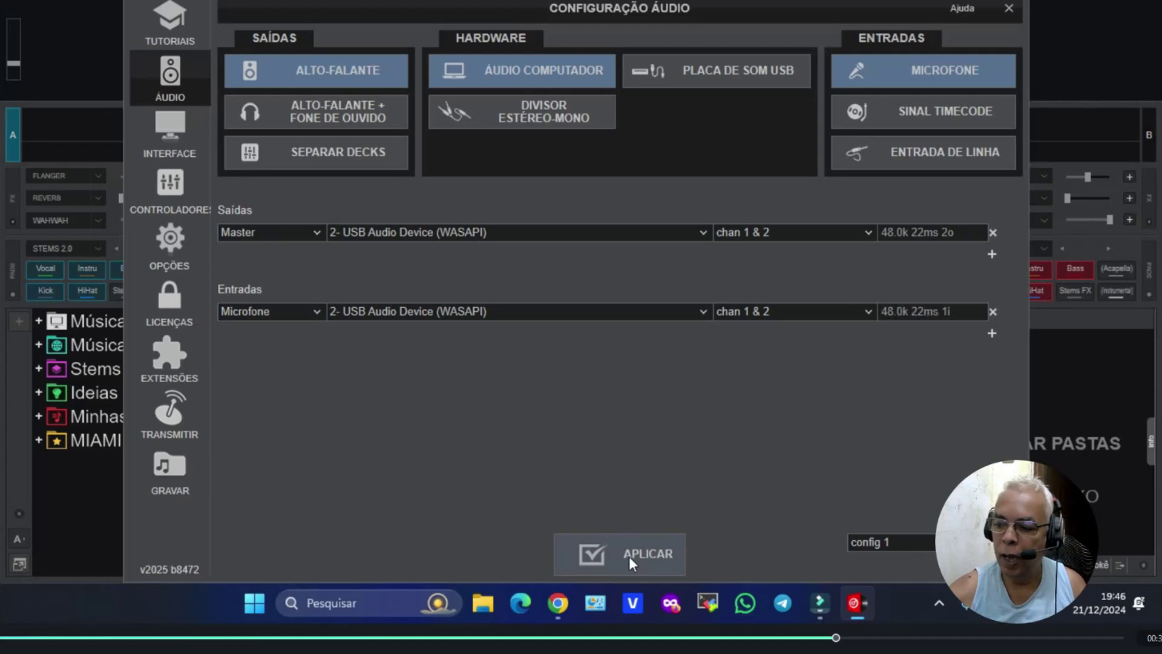
{"action": "left_click", "coordinate": [1009, 9]}
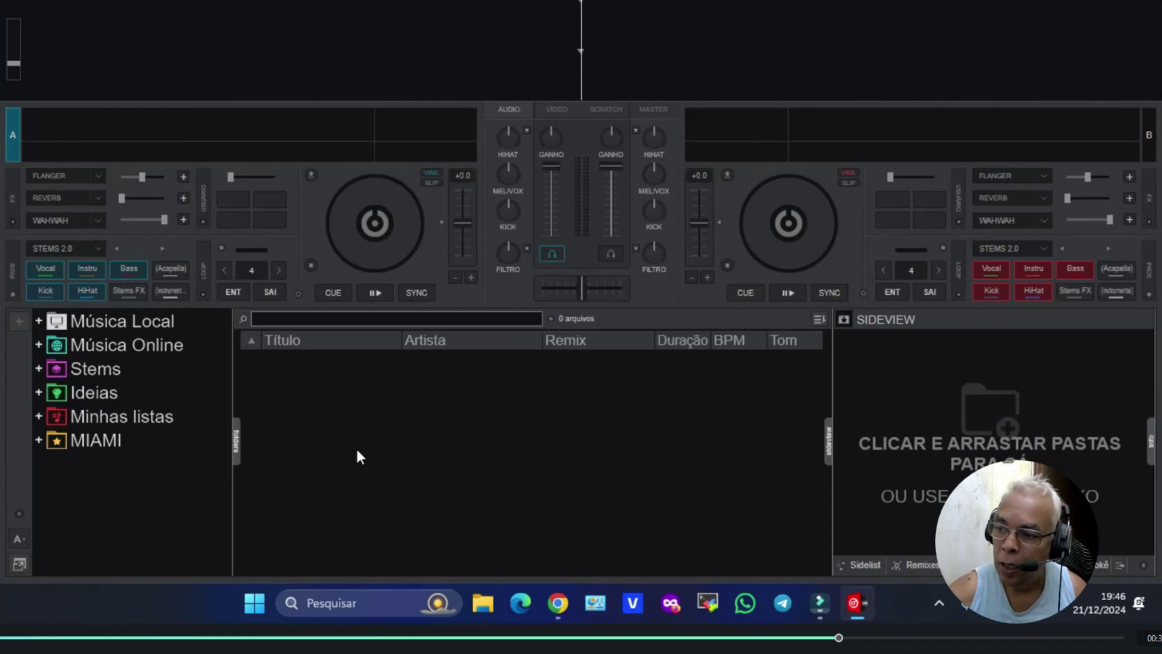
Step: Switch on the microphone in the MASTER mixer section, adjust its volume to about halfway, and switch it off again
{"action": "left_click", "coordinate": [652, 110]}
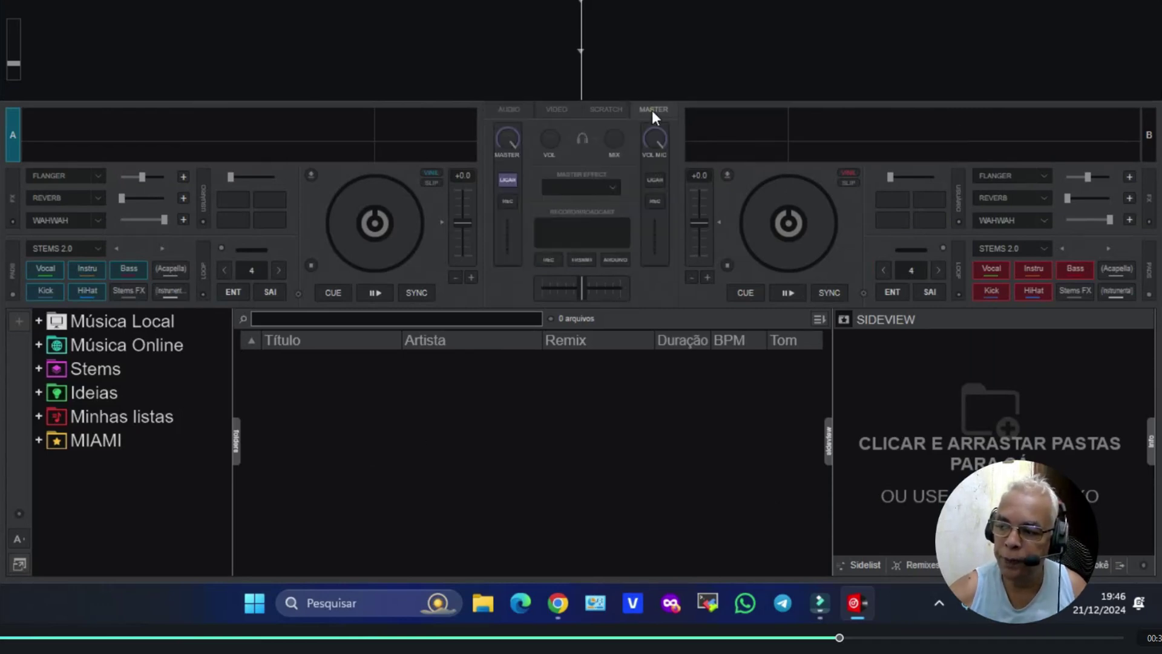
{"action": "left_click", "coordinate": [658, 178]}
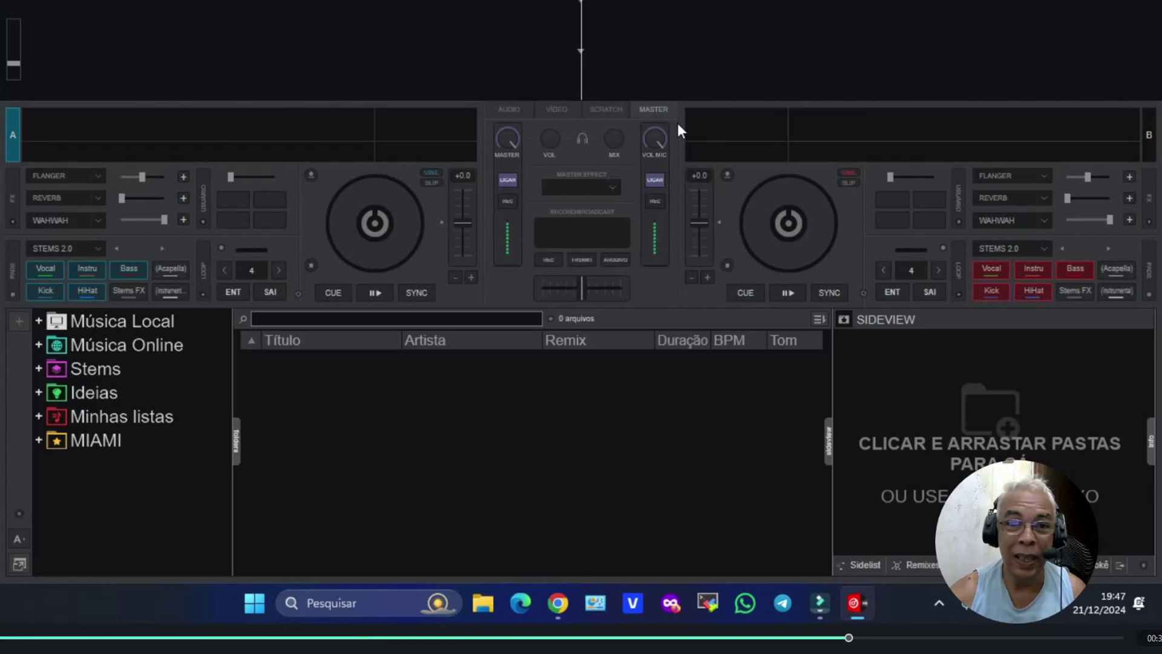
{"action": "left_click", "coordinate": [656, 139]}
{"action": "left_click_drag", "start_coordinate": [656, 154], "coordinate": [648, 221]}
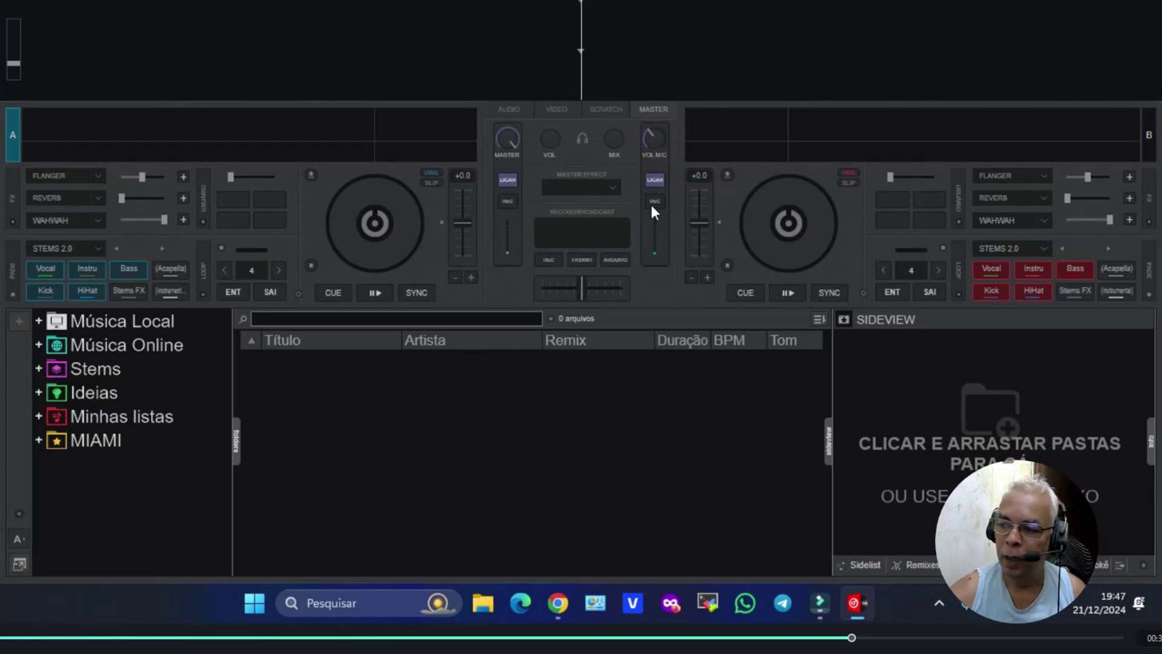
{"action": "left_click", "coordinate": [655, 140]}
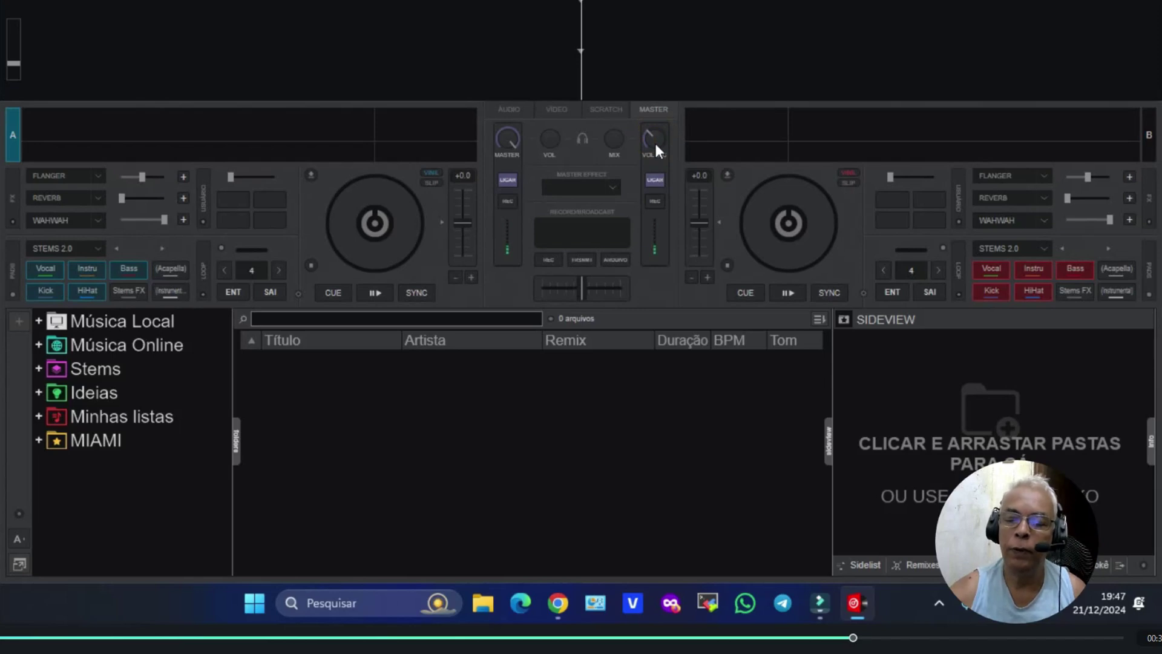
{"action": "mouse_move", "coordinate": [655, 145]}
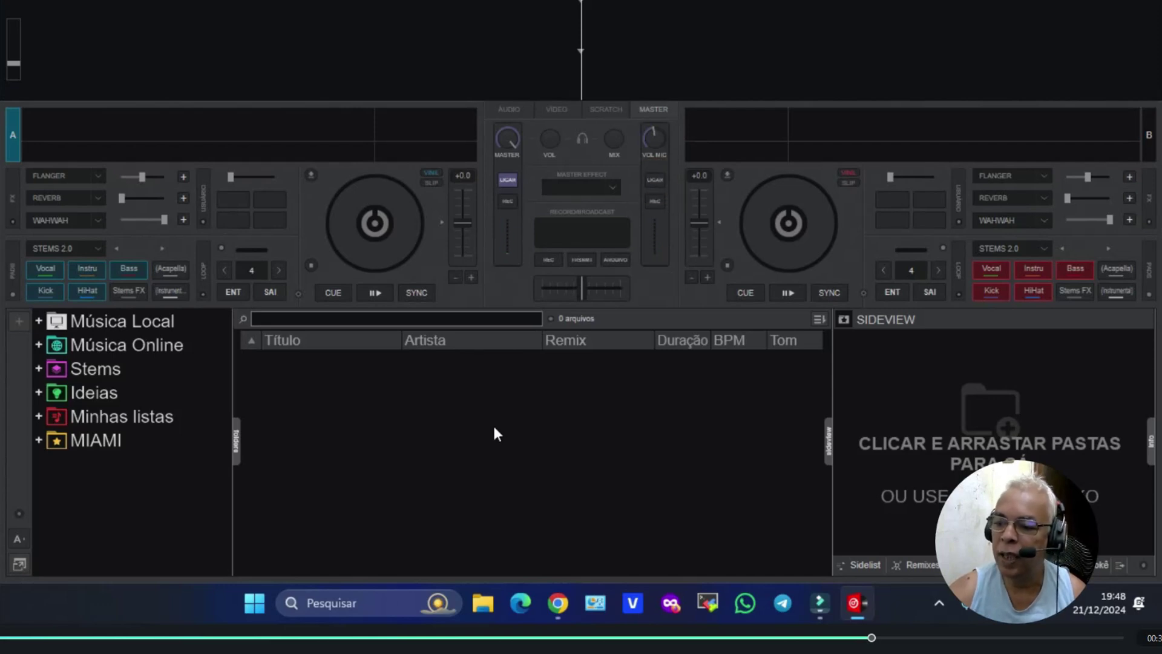
Step: Expand the MIAMI folder, open its CLASSICOS MIAMI subfolder and search for 25 KEYS
{"action": "left_click", "coordinate": [38, 443]}
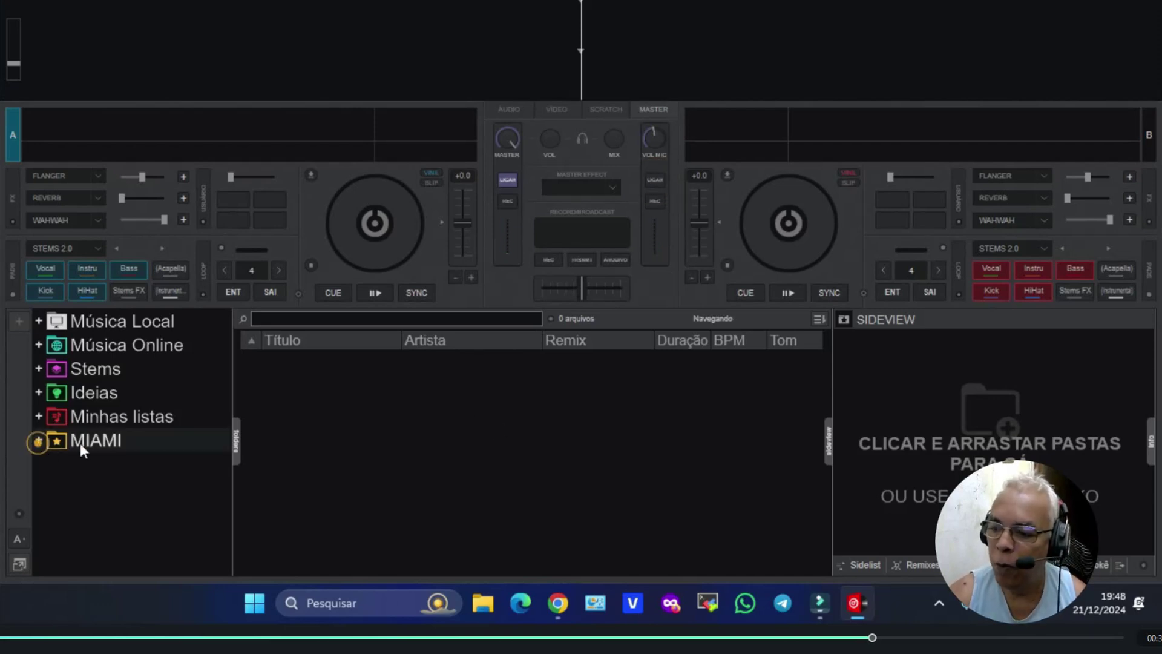
{"action": "left_click", "coordinate": [37, 441]}
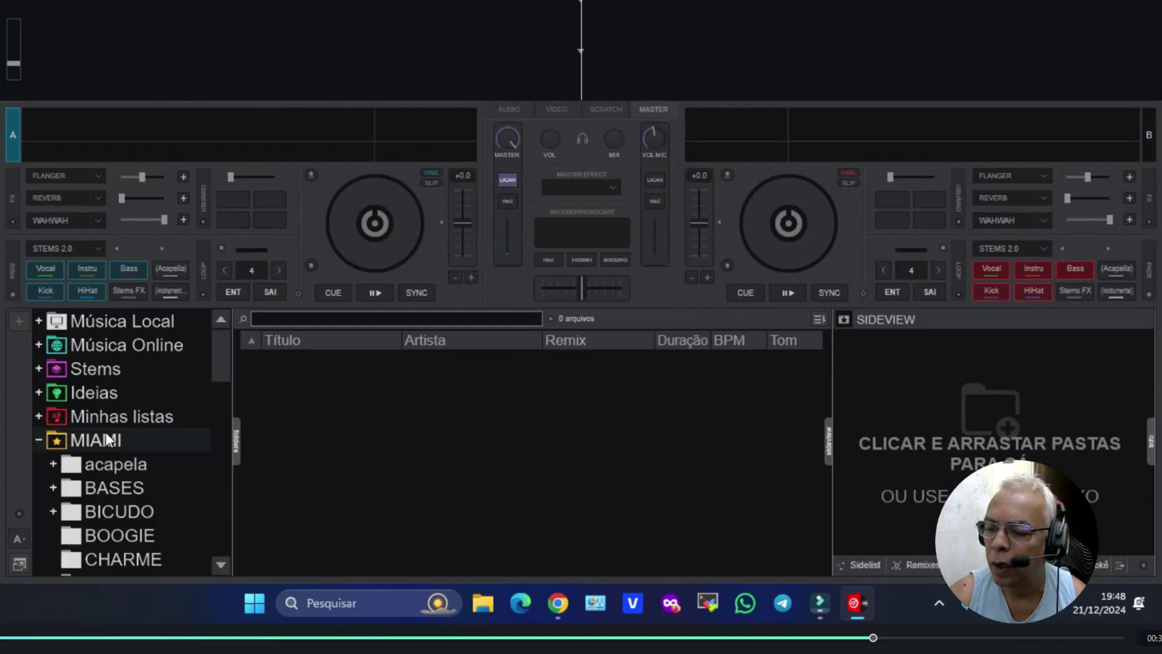
{"action": "left_click_drag", "start_coordinate": [224, 350], "coordinate": [227, 396]}
{"action": "left_click", "coordinate": [191, 411]}
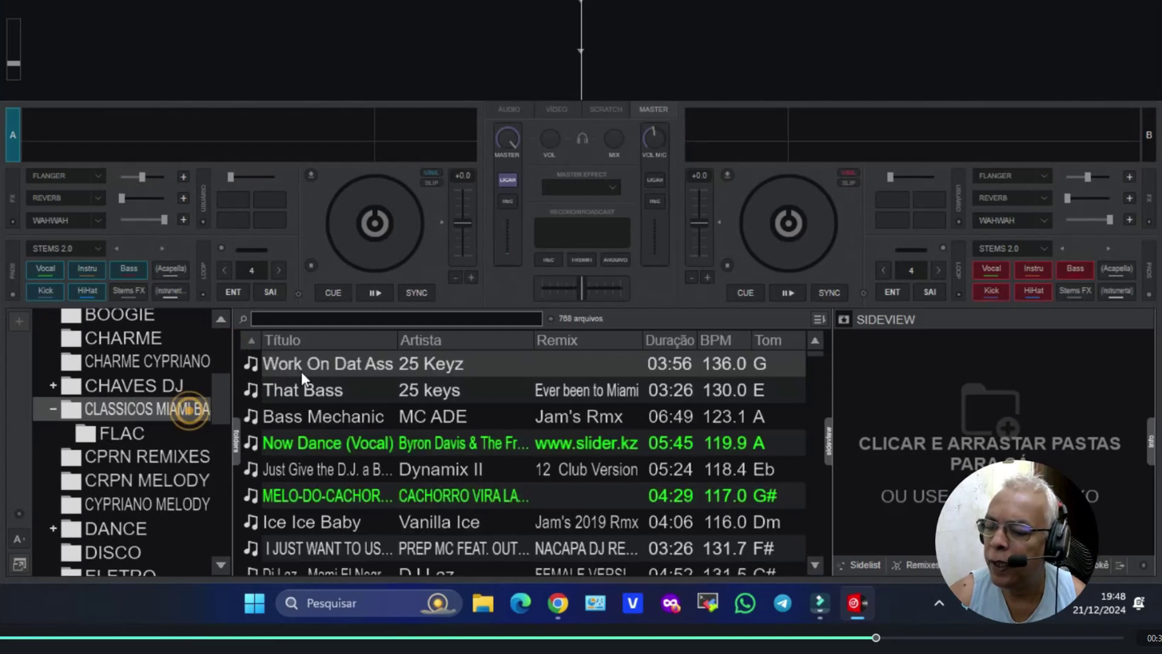
{"action": "left_click", "coordinate": [325, 321]}
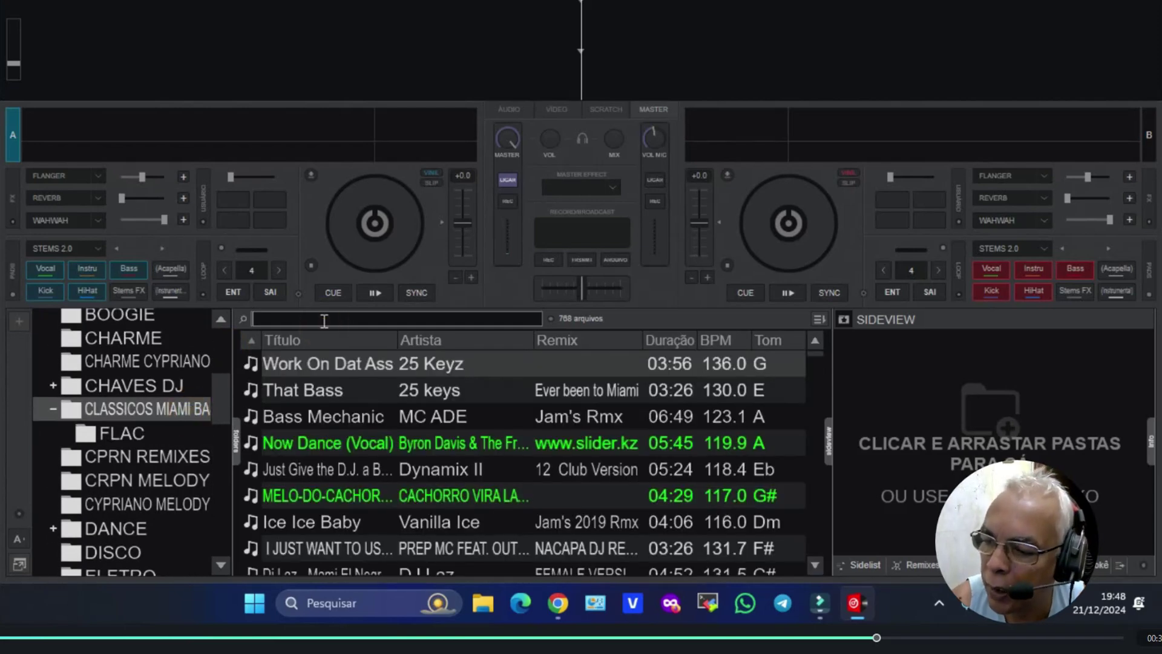
{"action": "type", "text": "2"}
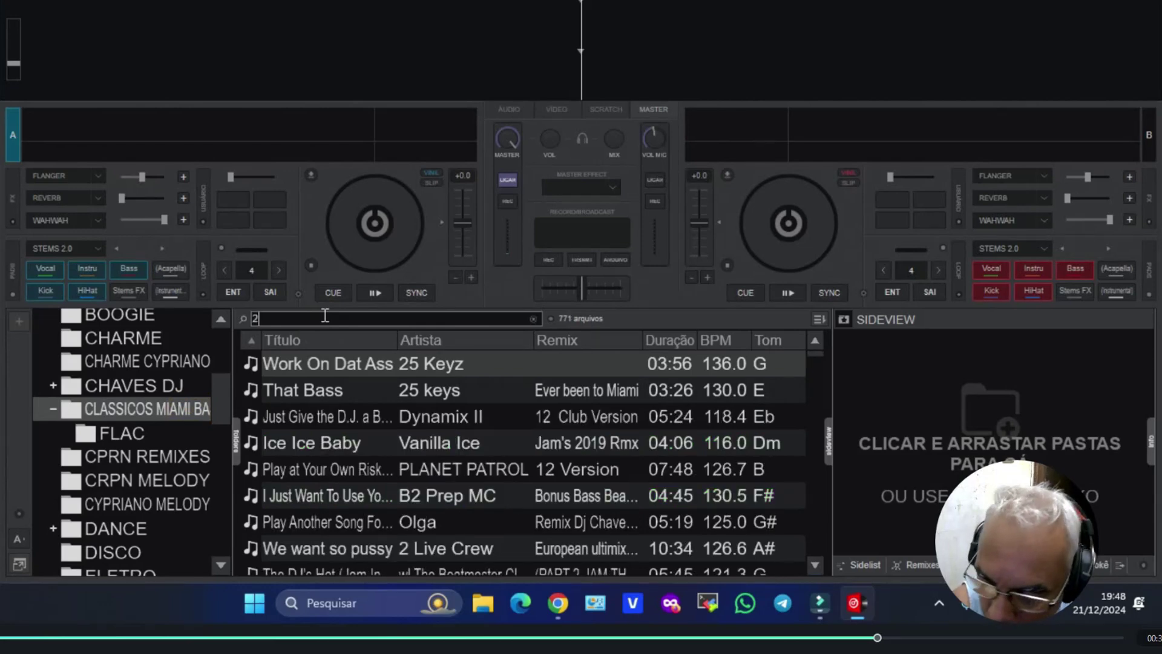
{"action": "type", "text": "5 KEYS"}
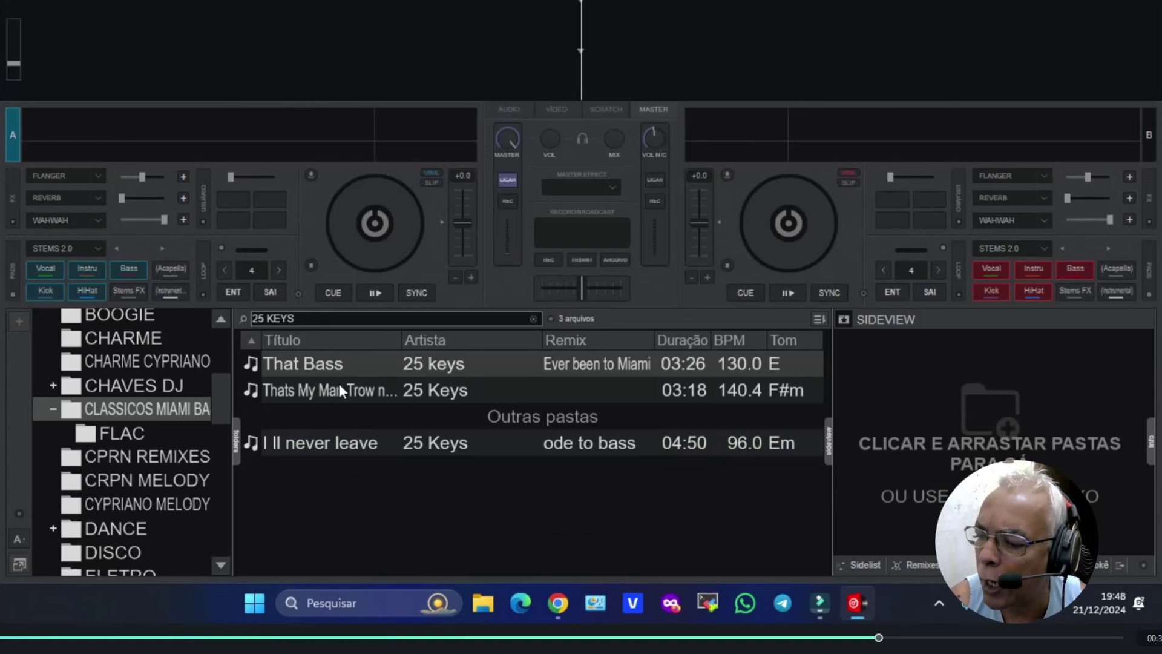
Step: Load "Thats My Man Trow n Down" onto deck A, start playback and jump ahead to about 31 seconds
{"action": "left_click", "coordinate": [337, 386]}
{"action": "left_click_drag", "start_coordinate": [322, 391], "coordinate": [396, 226]}
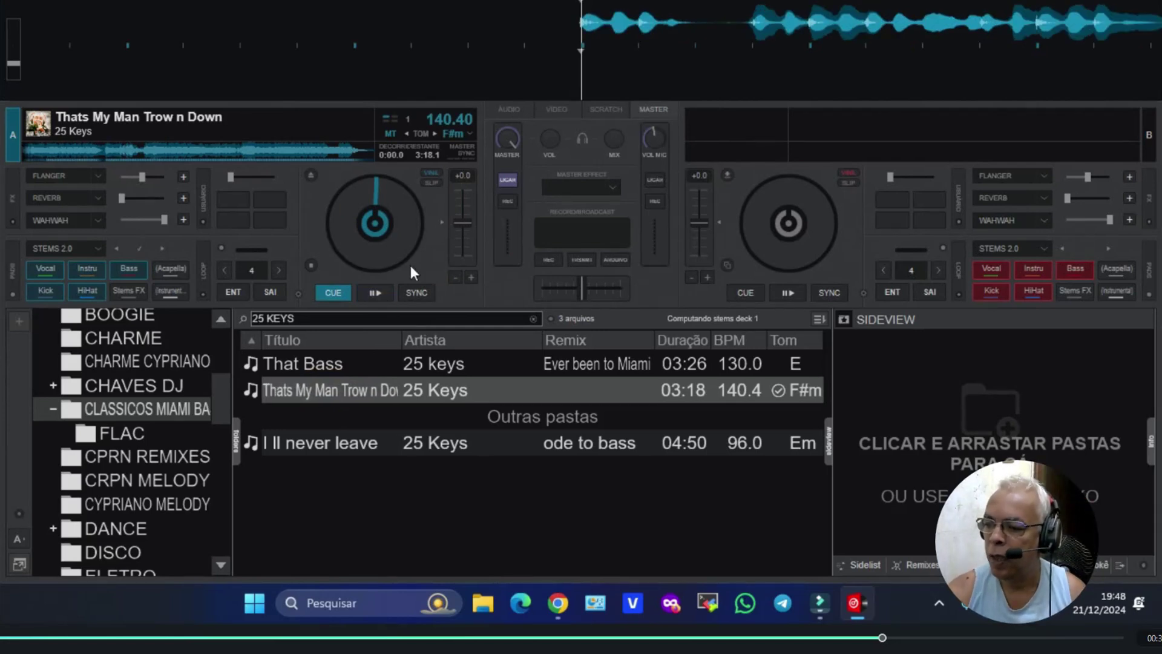
{"action": "left_click", "coordinate": [376, 295]}
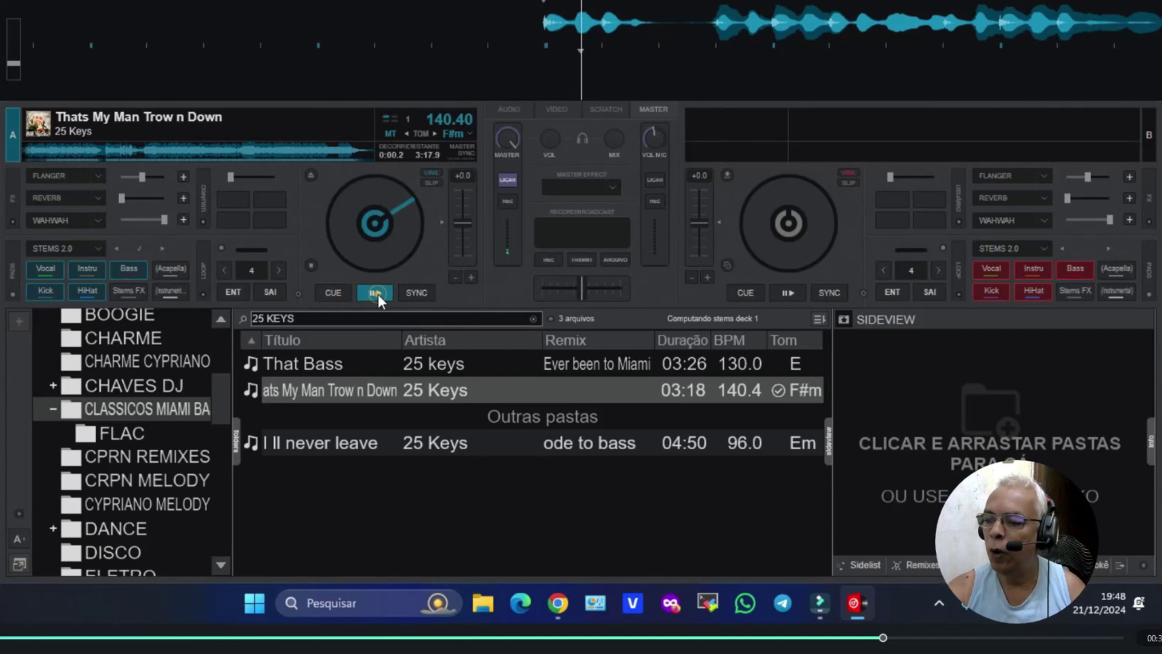
{"action": "left_click", "coordinate": [78, 151]}
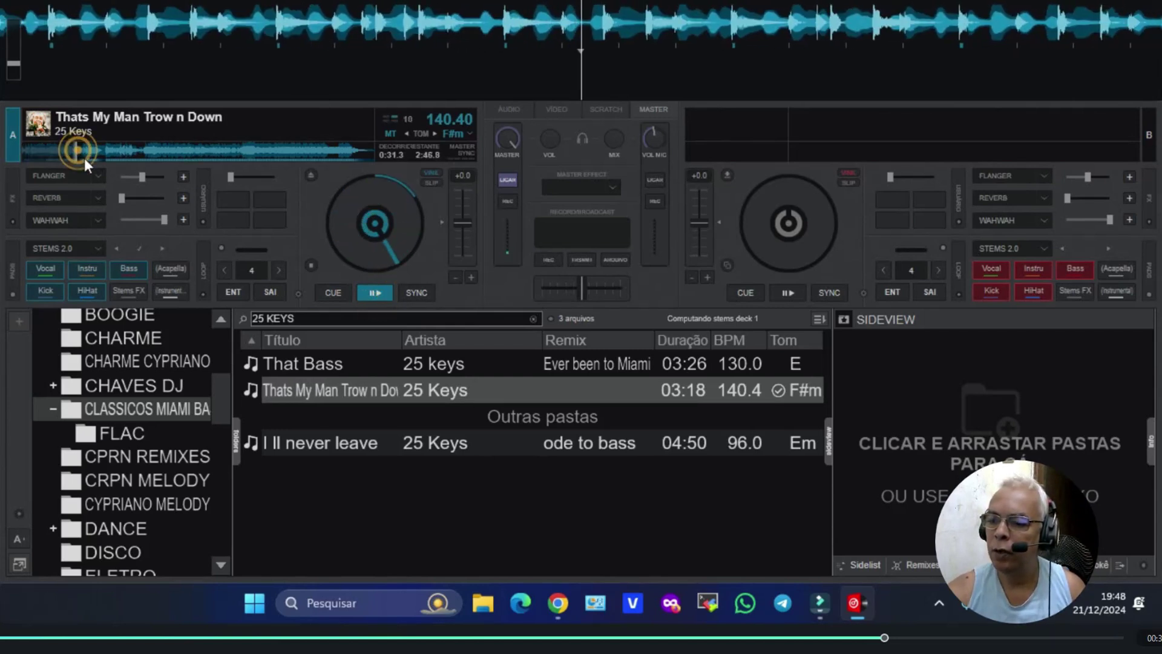
Step: Lower deck A's volume fader to about two thirds and switch the microphone on in the MASTER mixer section
{"action": "left_click", "coordinate": [509, 108]}
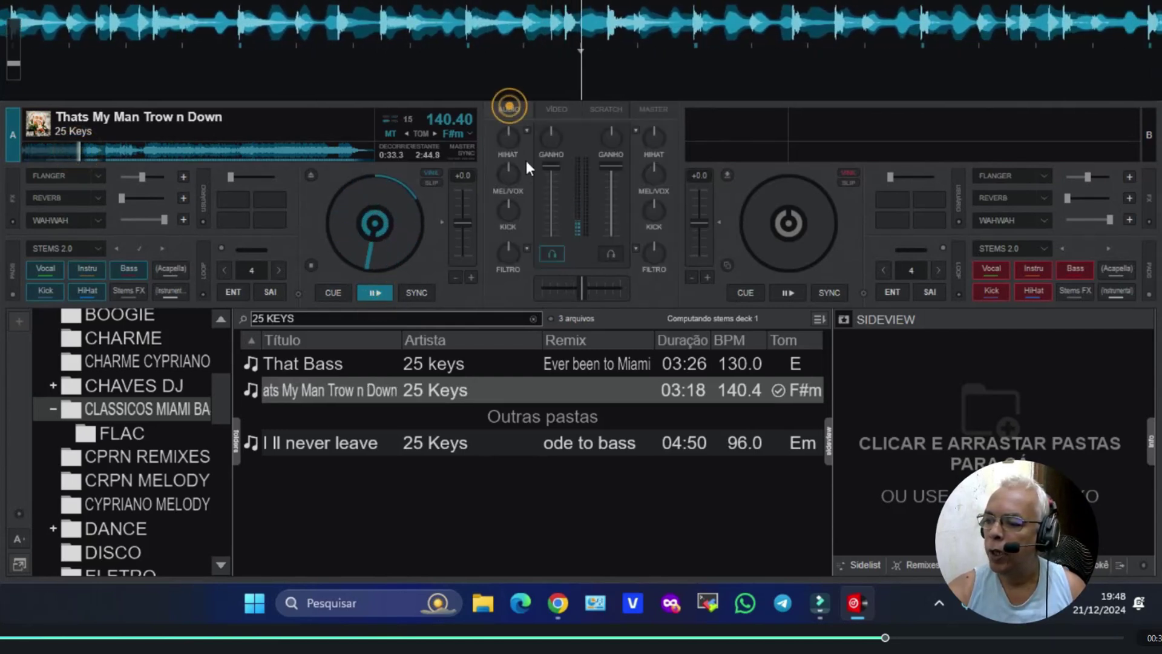
{"action": "left_click_drag", "start_coordinate": [554, 170], "coordinate": [554, 190]}
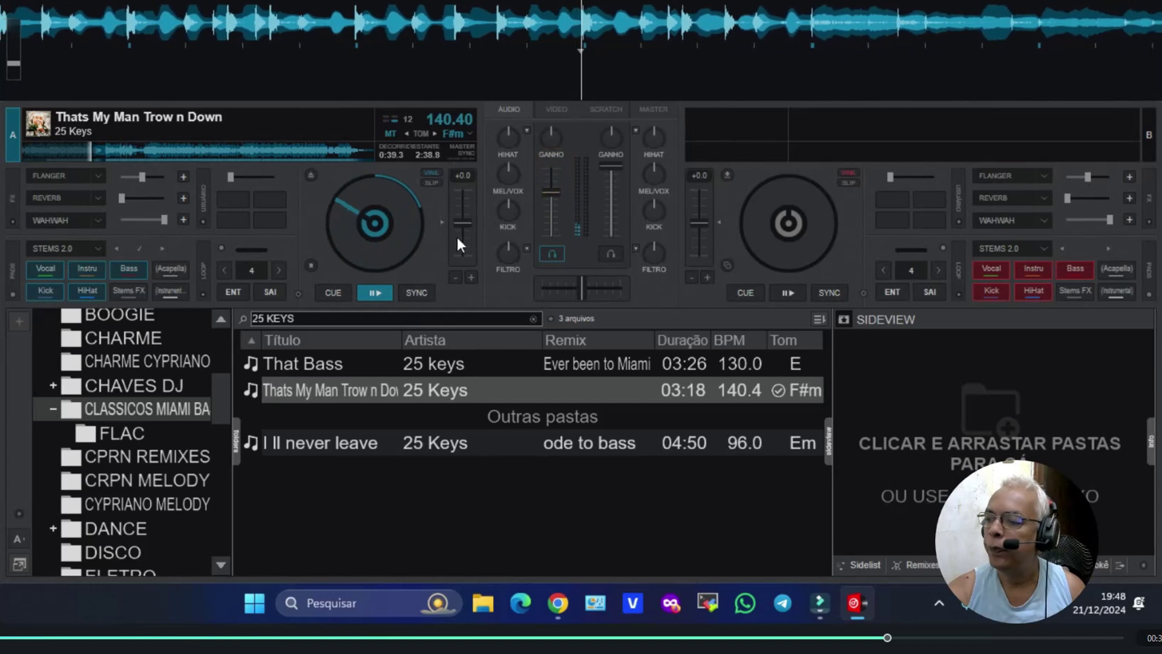
{"action": "left_click", "coordinate": [656, 108]}
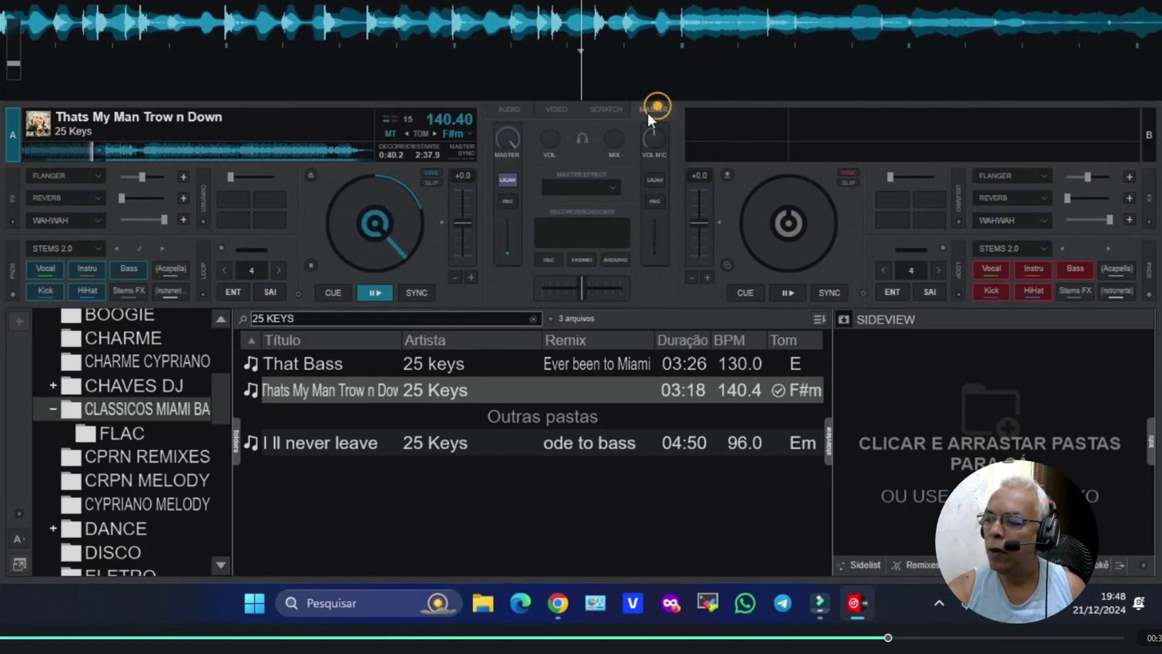
{"action": "left_click", "coordinate": [656, 177]}
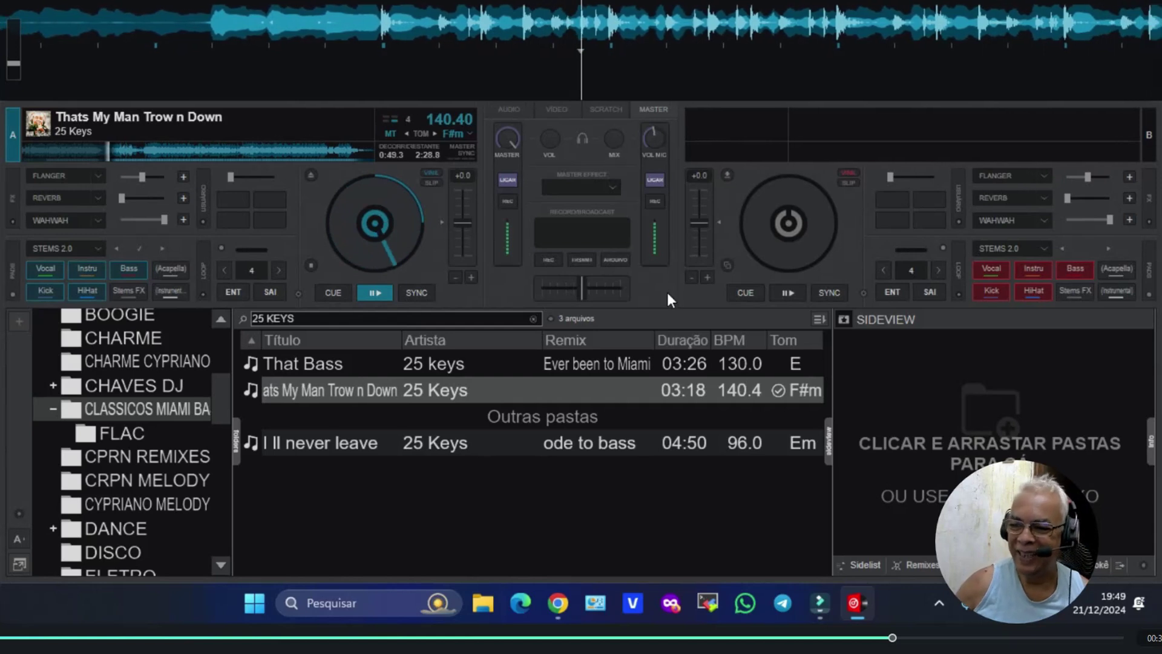
Step: Raise deck A's volume fader to full in the AUDIO mixer section and pause the deck
{"action": "left_click", "coordinate": [510, 109]}
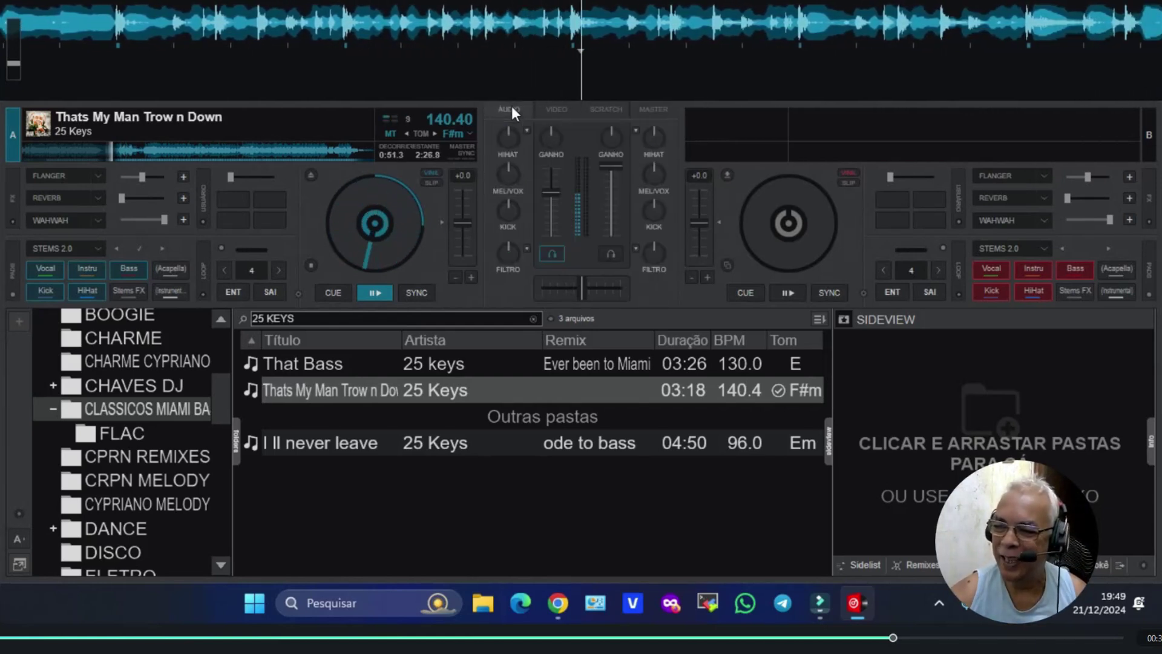
{"action": "left_click_drag", "start_coordinate": [552, 192], "coordinate": [561, 161]}
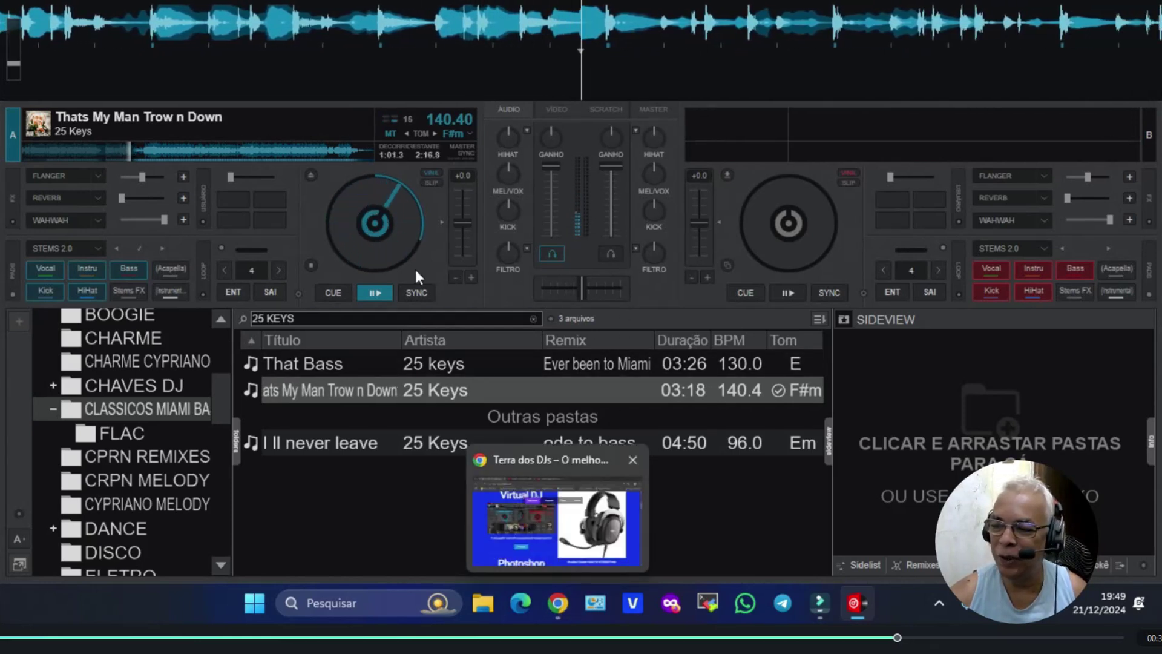
{"action": "left_click", "coordinate": [367, 292]}
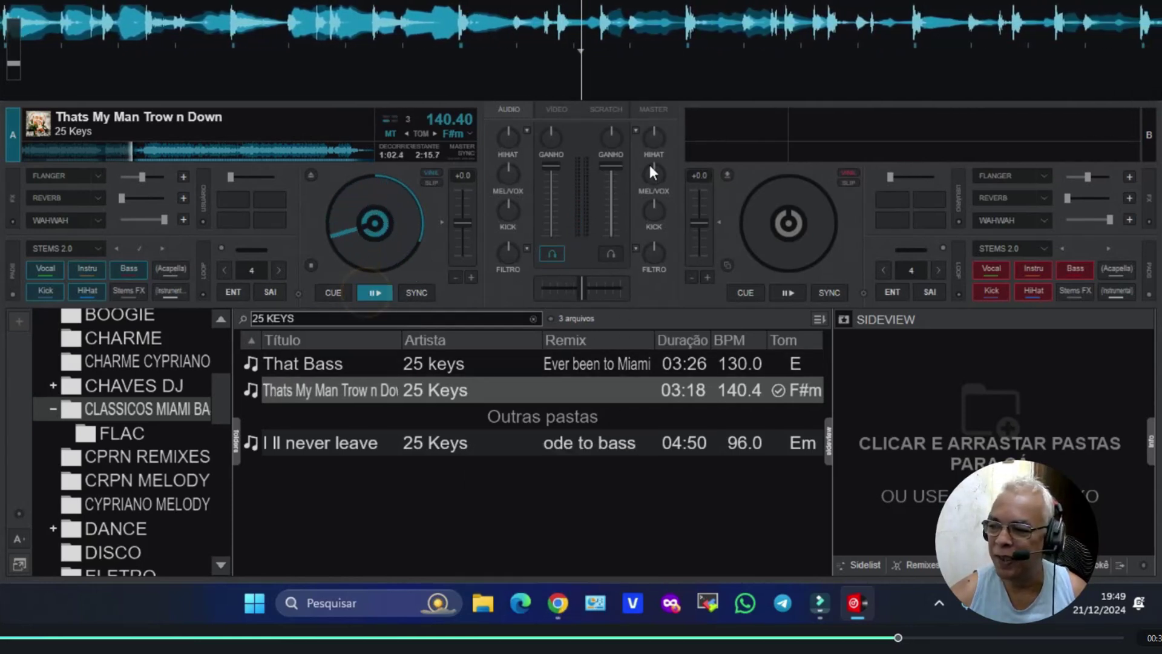
Step: Switch off the microphone in the MASTER mixer section, show the headset page in Chrome and return to VirtualDJ
{"action": "left_click", "coordinate": [660, 110]}
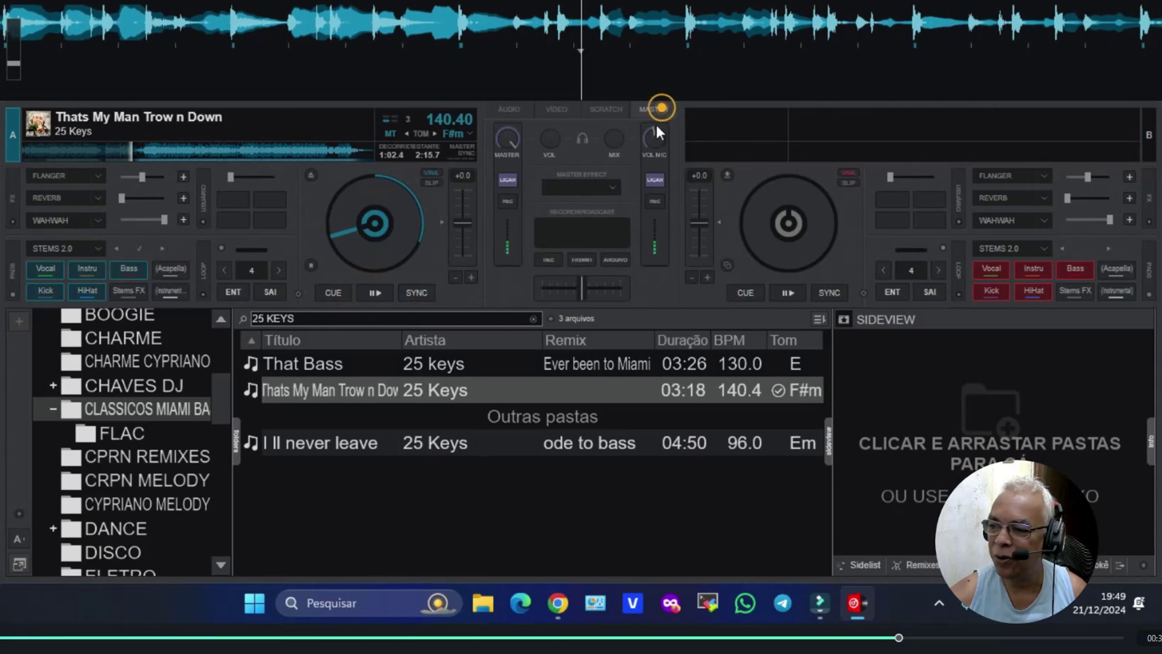
{"action": "left_click", "coordinate": [658, 180]}
{"action": "left_click", "coordinate": [558, 608]}
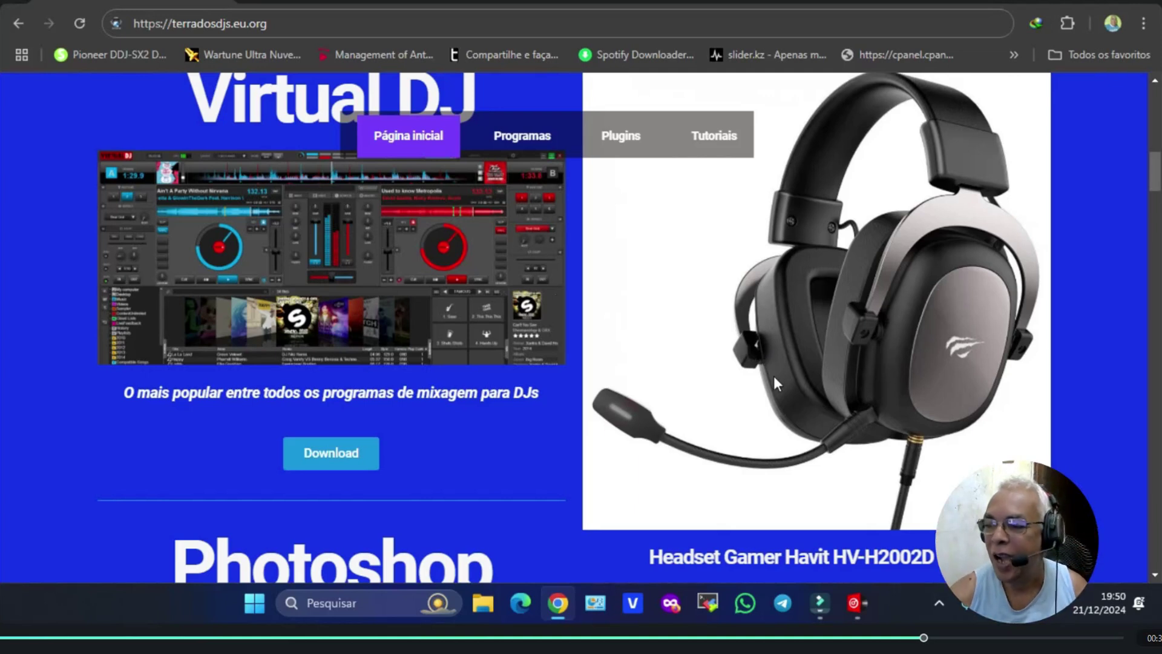
{"action": "mouse_move", "coordinate": [833, 601]}
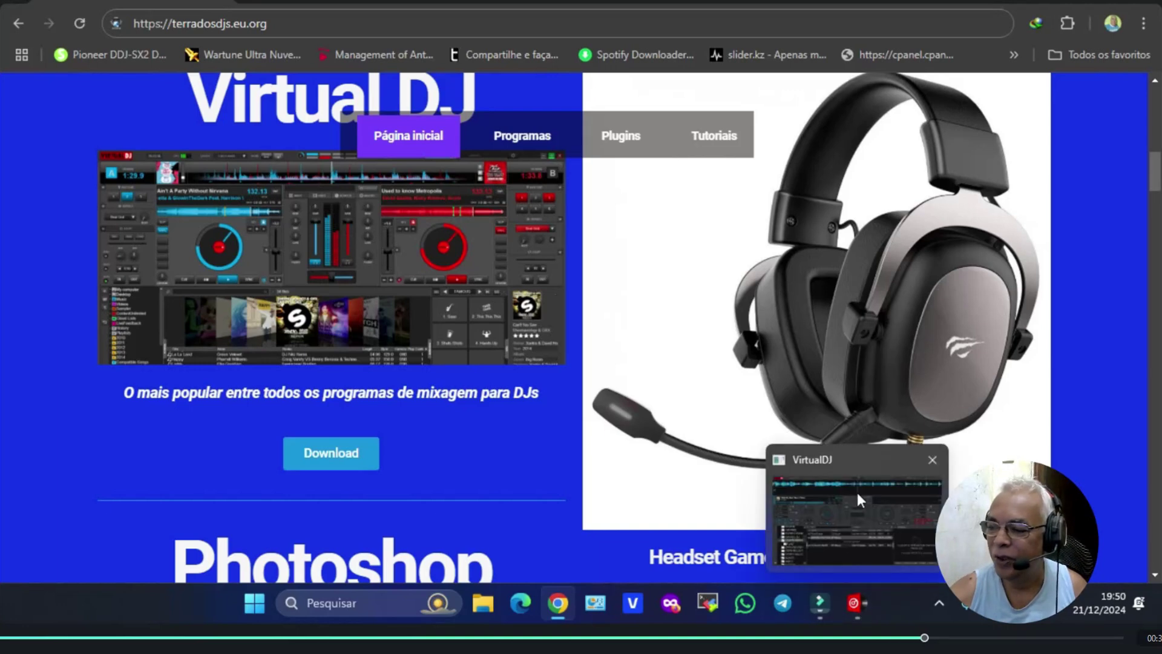
{"action": "left_click", "coordinate": [859, 463]}
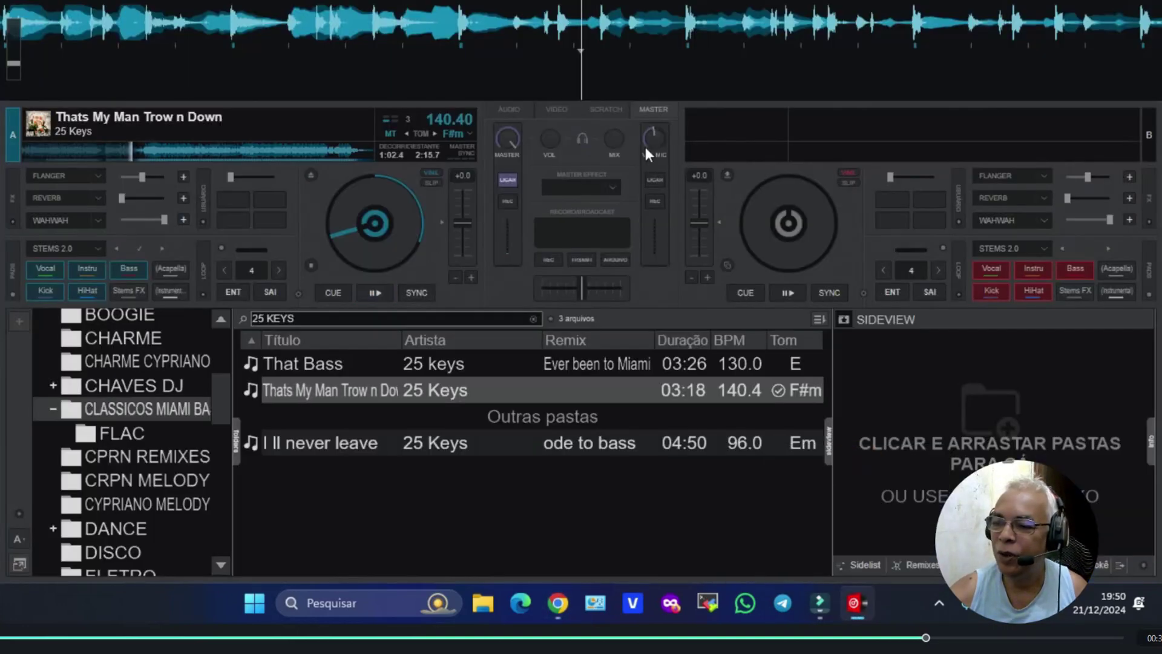
Step: Switch the microphone on again and play deck A for about ten seconds before pausing it
{"action": "left_click", "coordinate": [658, 177]}
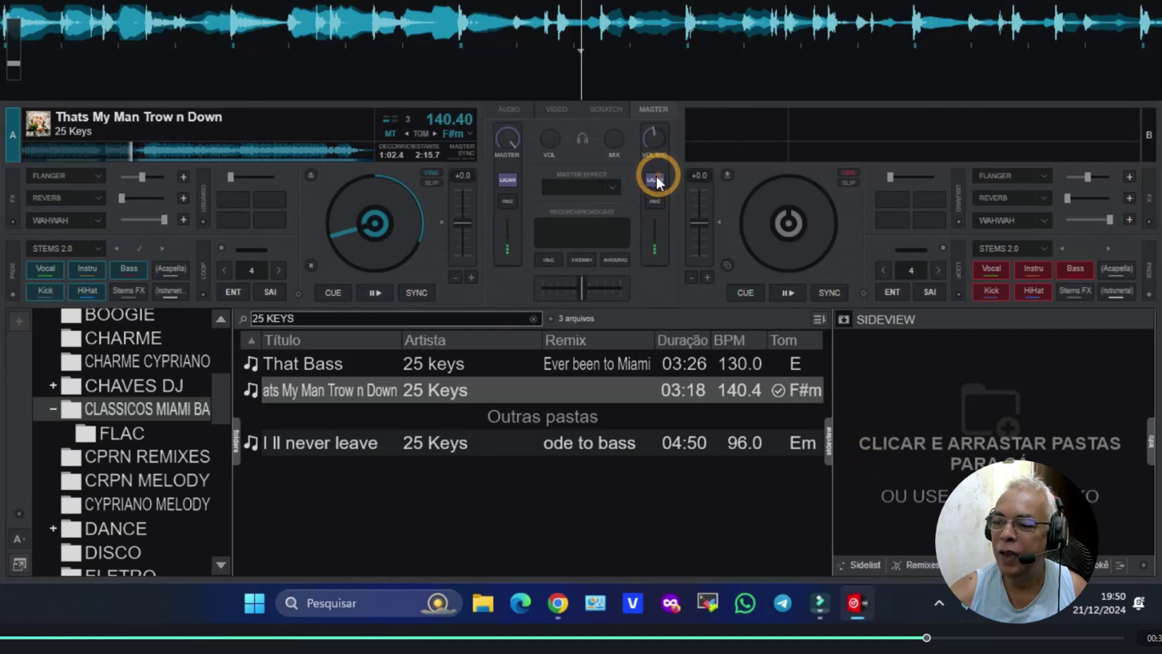
{"action": "left_click", "coordinate": [375, 293]}
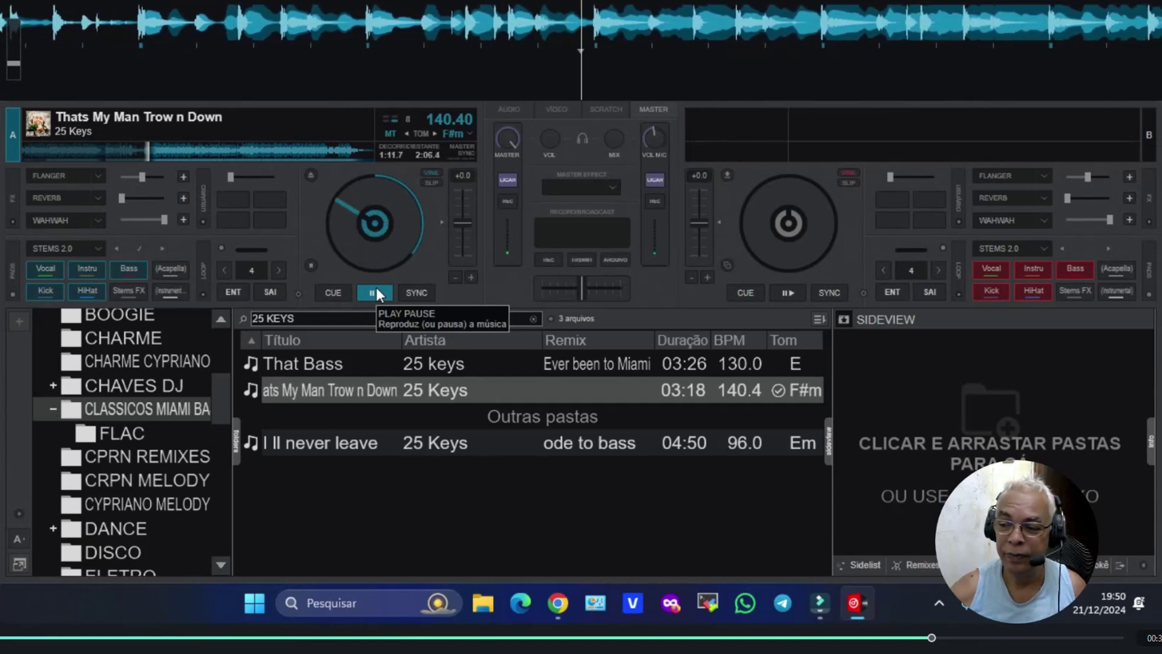
{"action": "left_click", "coordinate": [377, 286]}
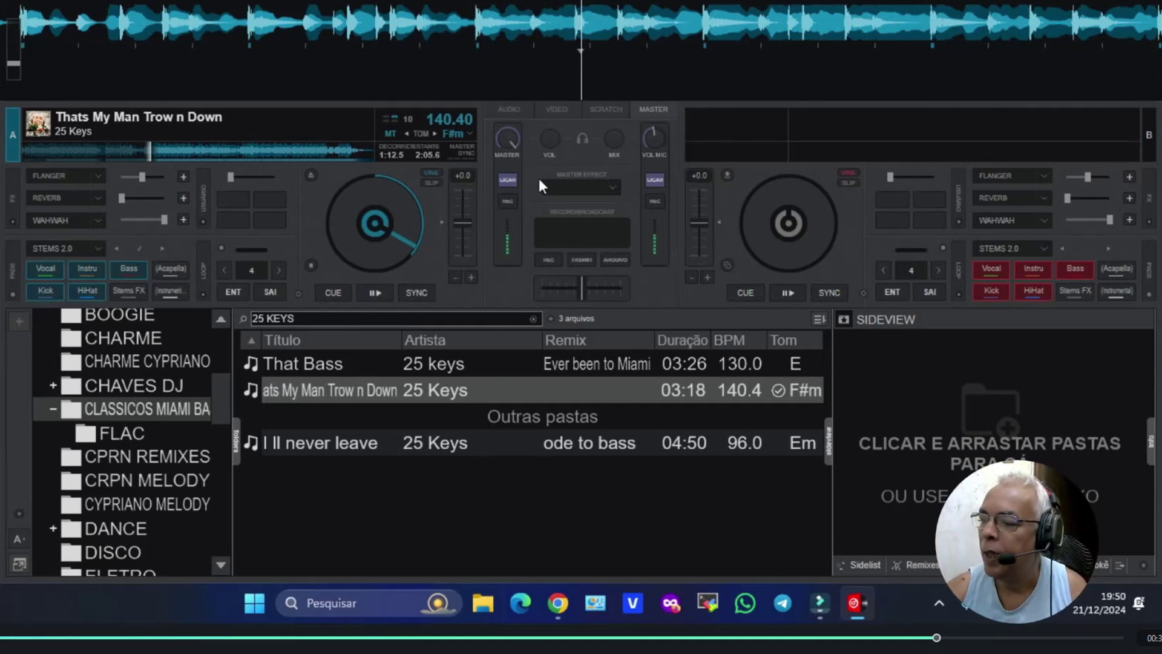
Step: Display the Sidelist in the side view and switch off the microphone in the MASTER mixer section
{"action": "left_click", "coordinate": [521, 107]}
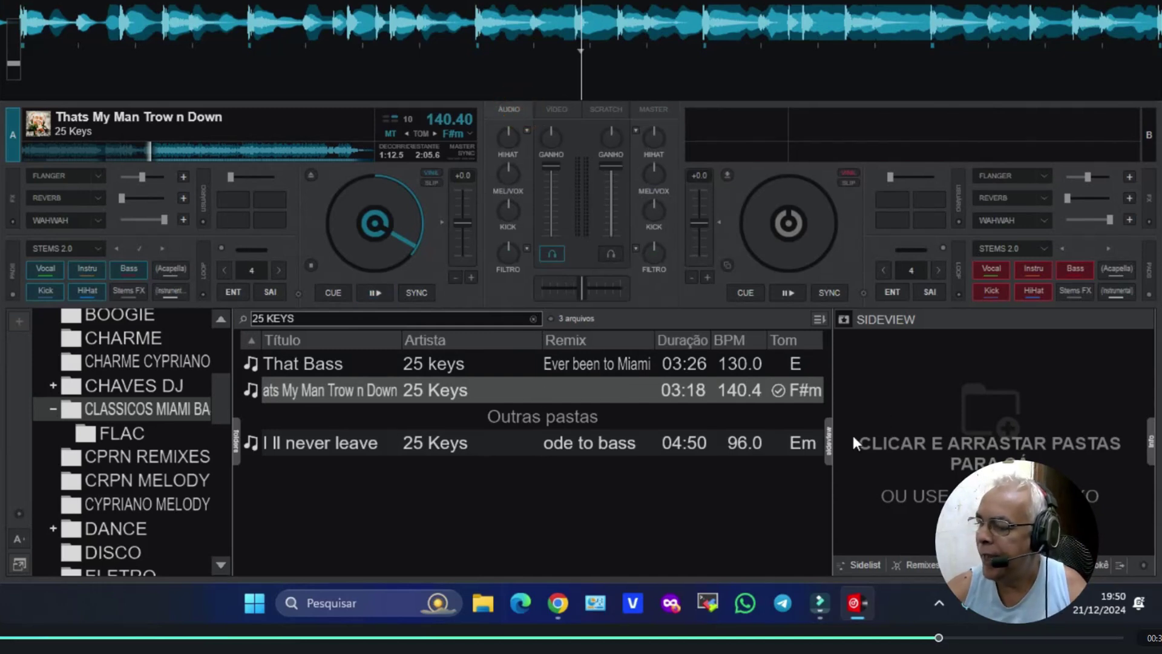
{"action": "left_click", "coordinate": [862, 564]}
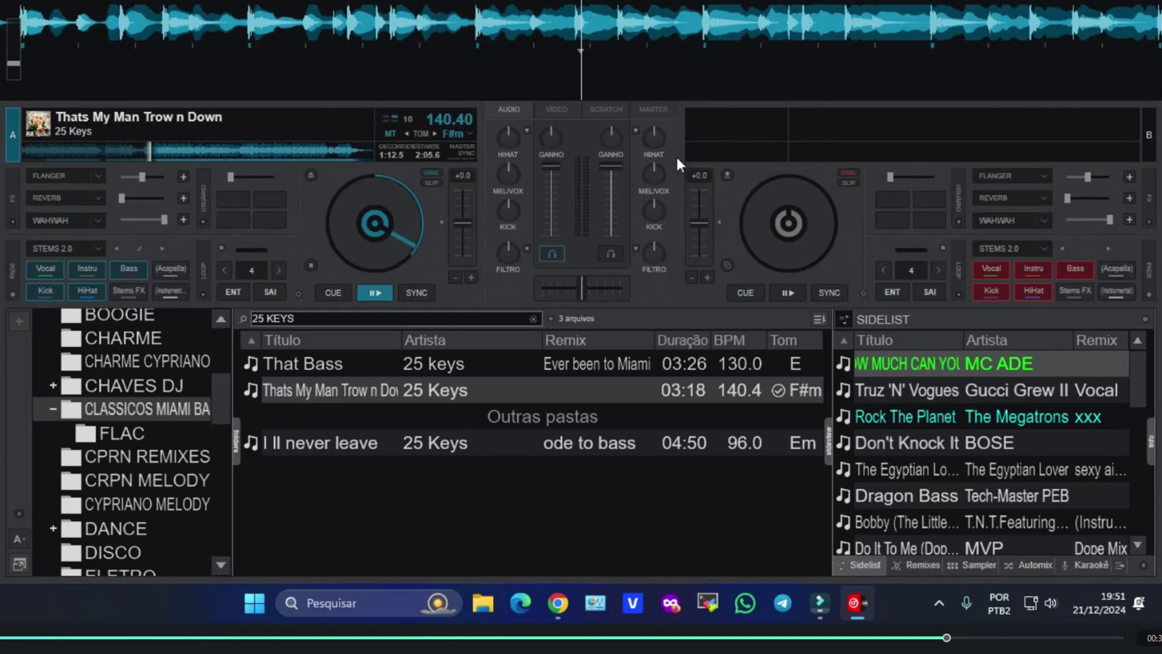
{"action": "left_click", "coordinate": [650, 108]}
{"action": "left_click", "coordinate": [653, 181]}
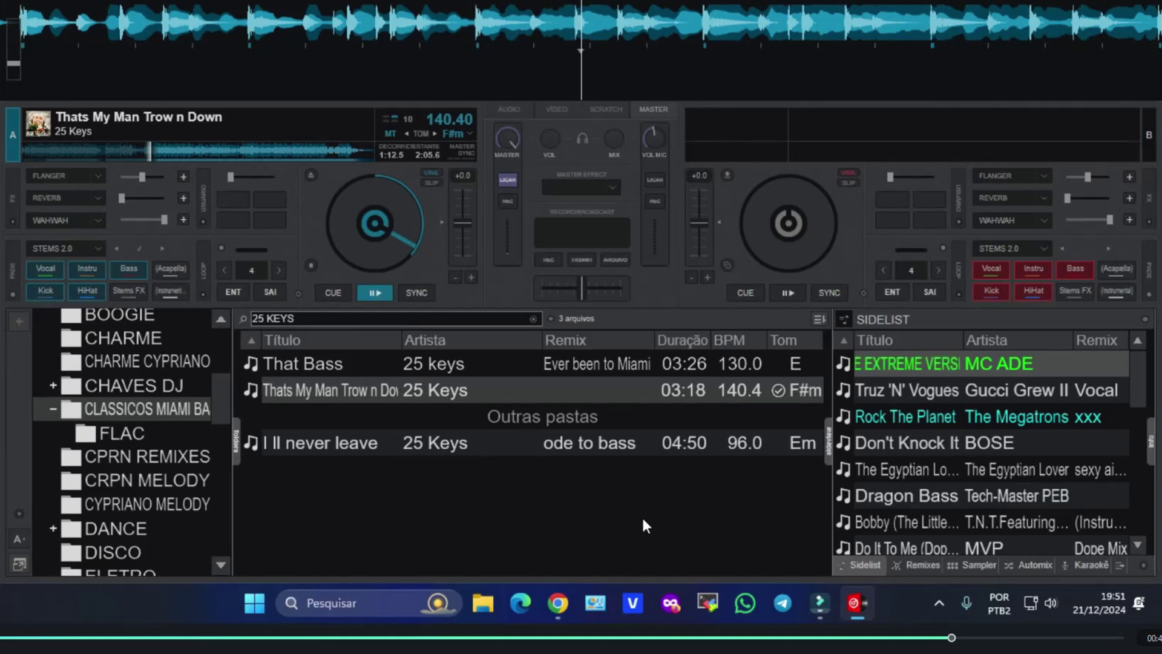
Step: Drop "Thats My Man Trow n Down" onto the empty area of the search results and view the beginning of the Sidelist
{"action": "key", "text": "space"}
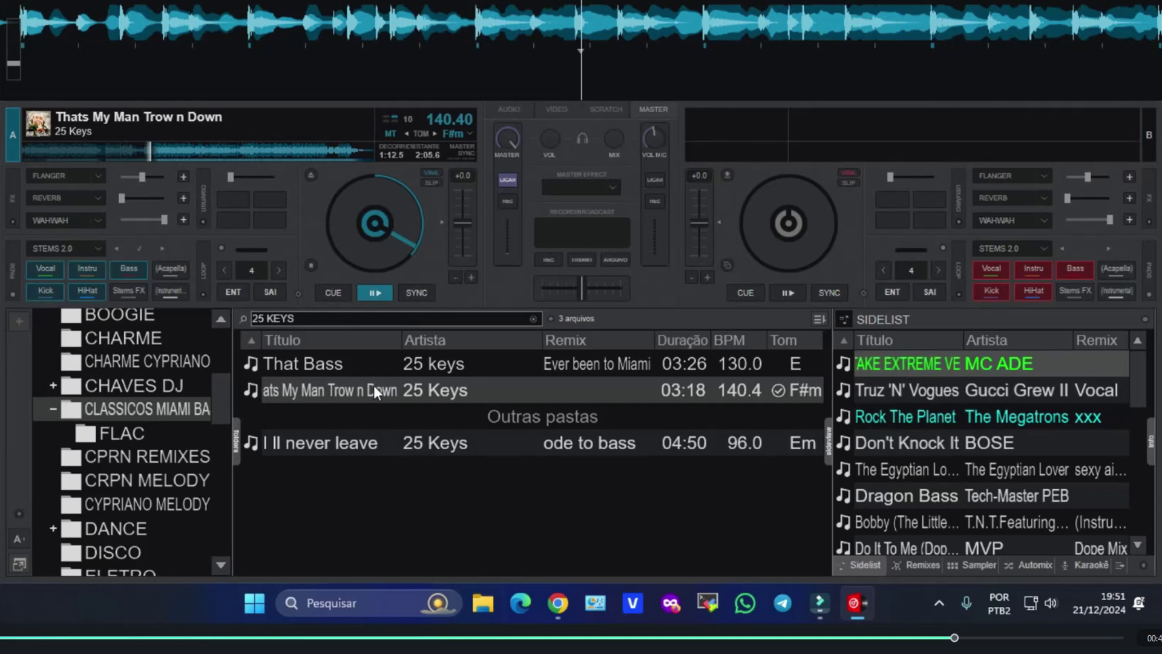
{"action": "left_click_drag", "start_coordinate": [304, 390], "coordinate": [524, 486]}
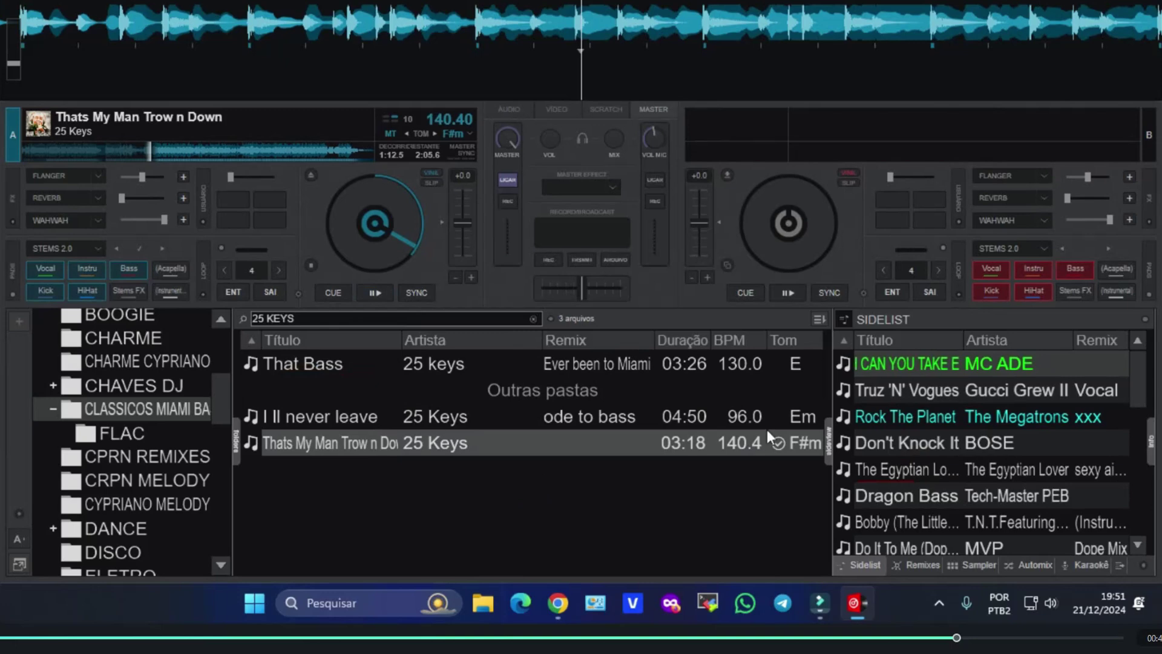
{"action": "mouse_move", "coordinate": [1138, 382]}
{"action": "left_mouse_down"}
{"action": "mouse_move", "coordinate": [1124, 547]}
{"action": "mouse_move", "coordinate": [1126, 394]}
{"action": "mouse_move", "coordinate": [1132, 375]}
{"action": "mouse_move", "coordinate": [1113, 568]}
{"action": "mouse_move", "coordinate": [1128, 364]}
{"action": "left_mouse_up"}
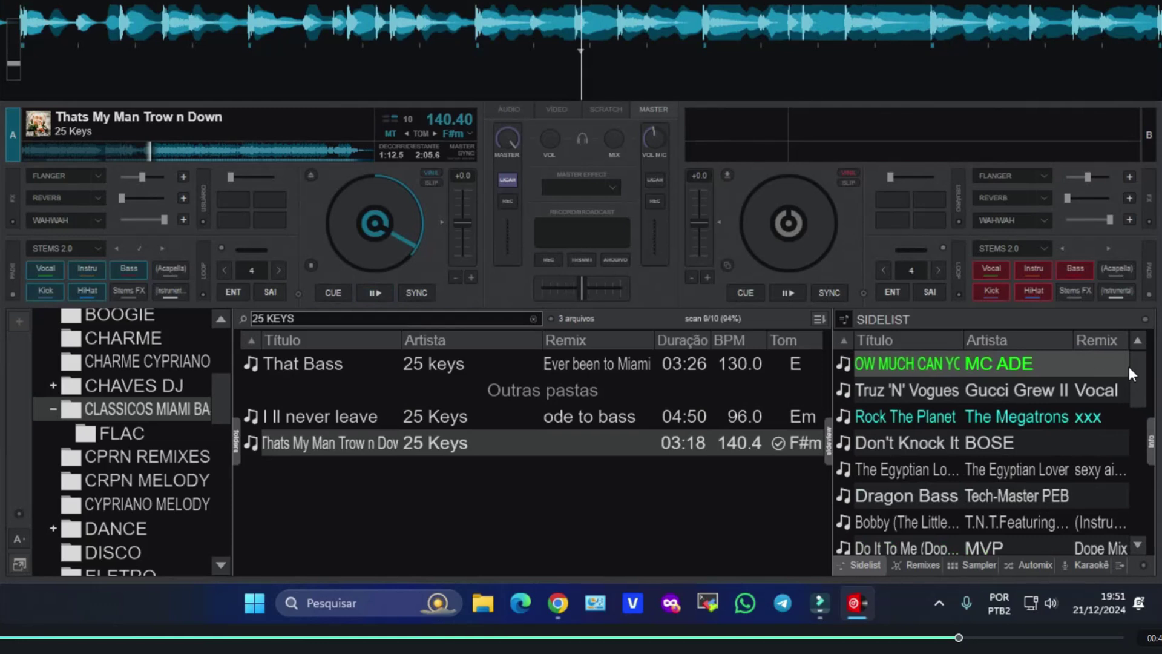
Step: Save the Sidelist as a new list named SEQ. MIAMI SEXTA
{"action": "left_click", "coordinate": [1146, 321]}
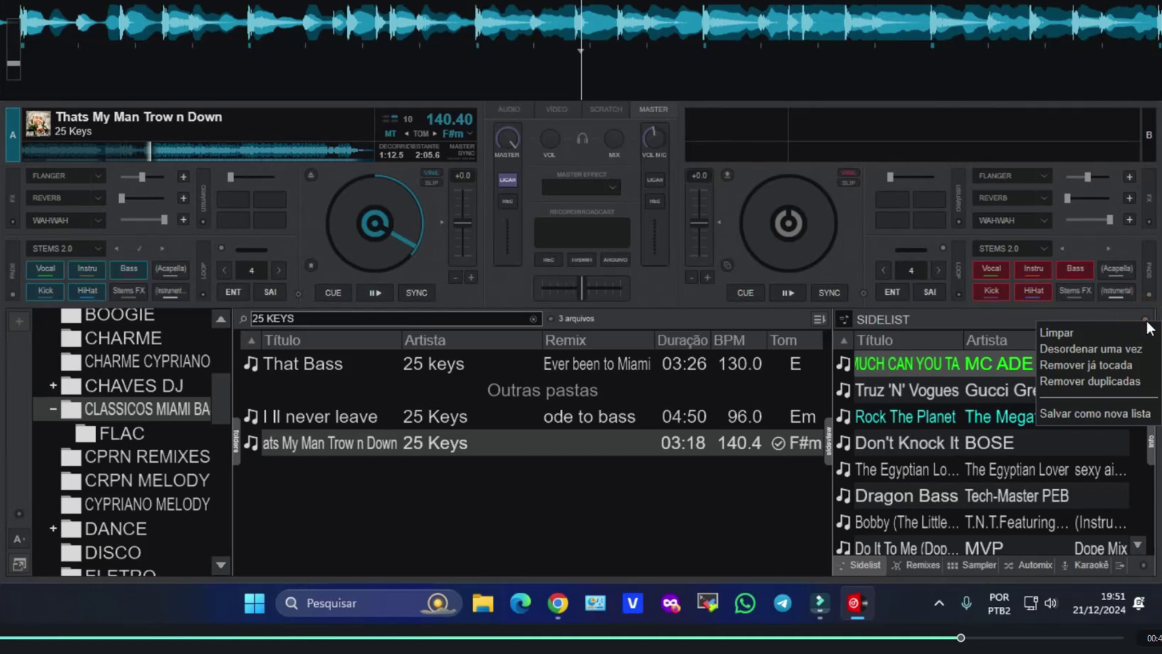
{"action": "left_click", "coordinate": [1075, 413]}
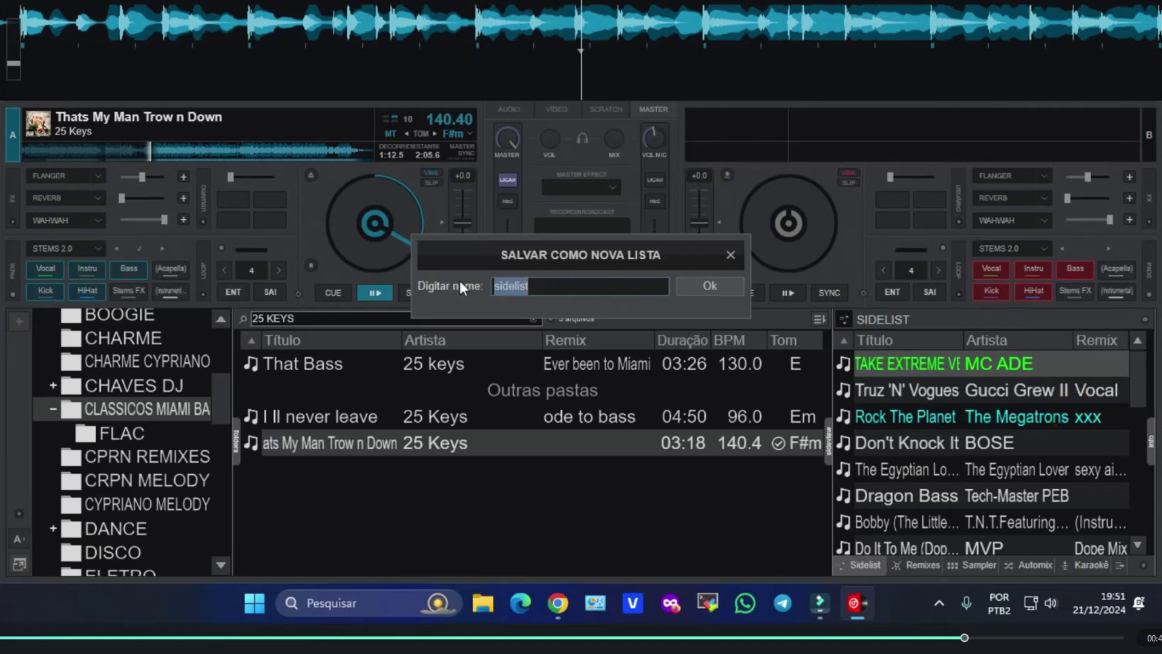
{"action": "type", "text": "M"}
{"action": "key", "text": "BackSpace"}
{"action": "type", "text": "SE"}
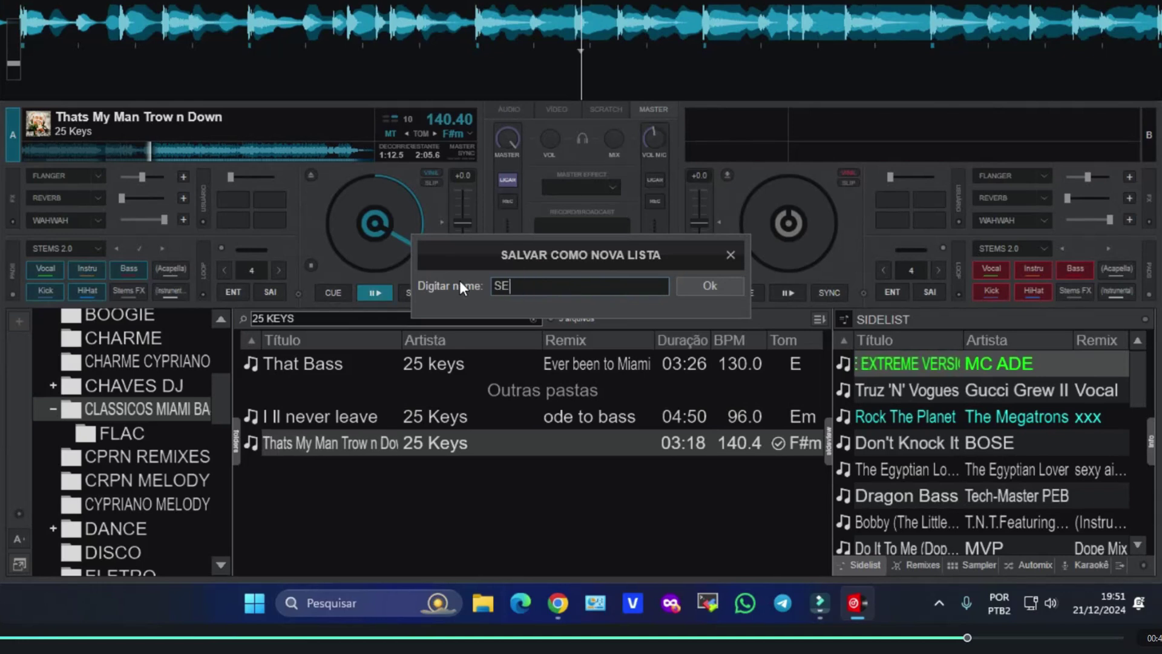
{"action": "type", "text": "Q. M"}
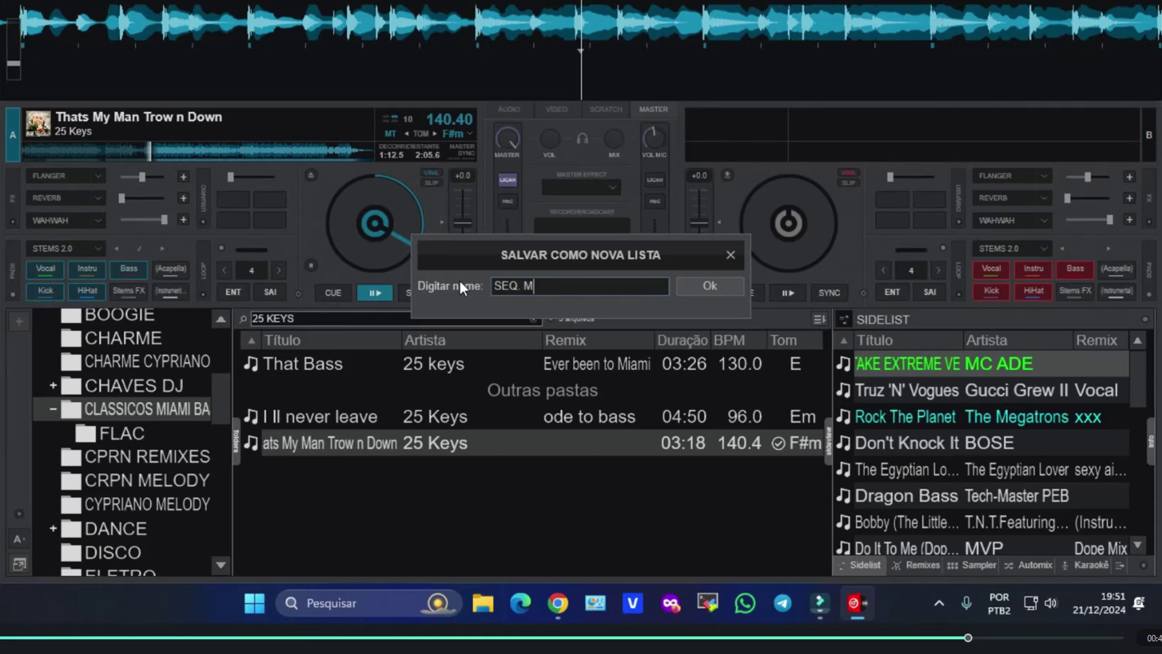
{"action": "type", "text": "IAMI SEXTA"}
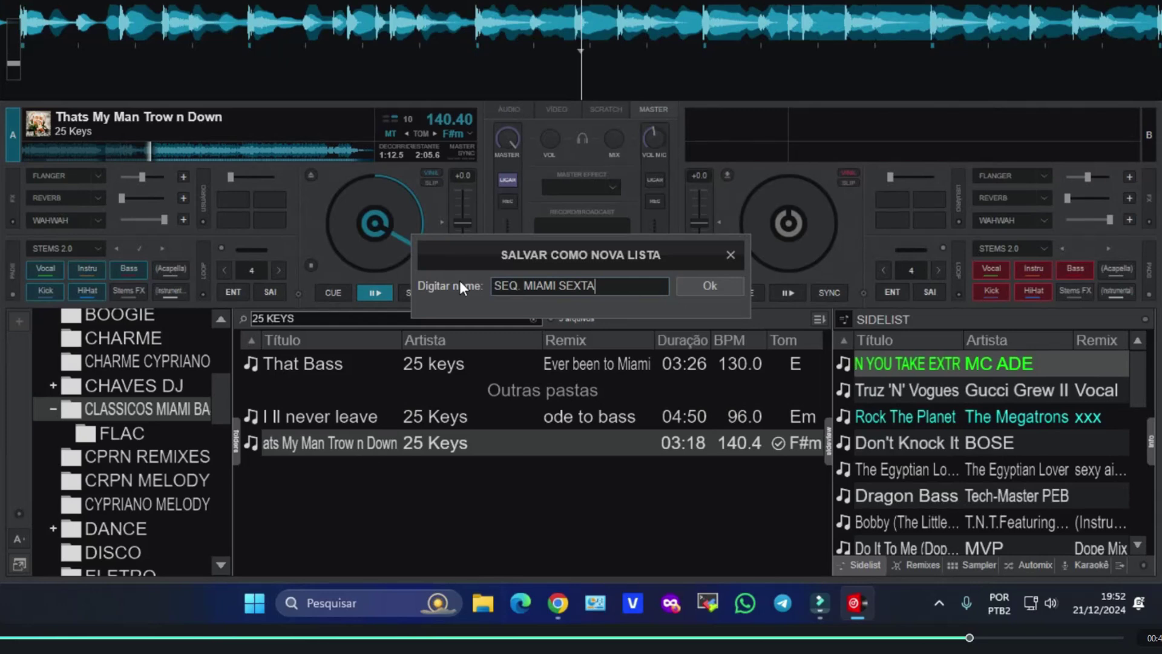
{"action": "left_click", "coordinate": [729, 286]}
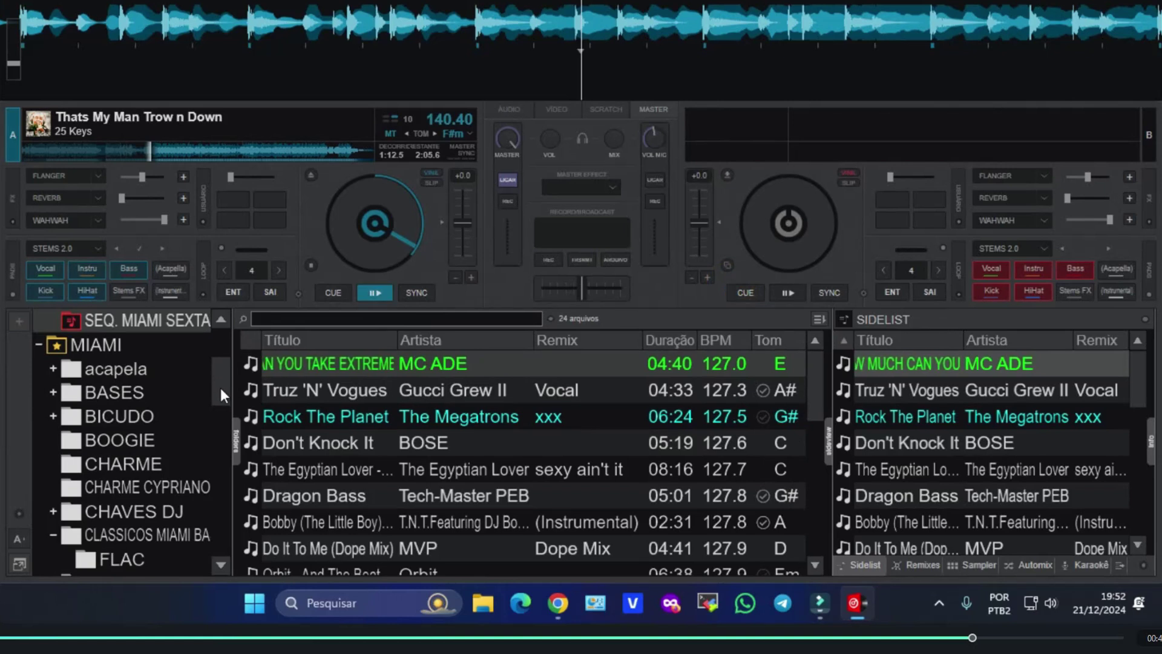
Step: Collapse the MIAMI folder and open the SEQ. MIAMI SEXTA list under Minhas listas
{"action": "left_click_drag", "start_coordinate": [220, 388], "coordinate": [216, 368]}
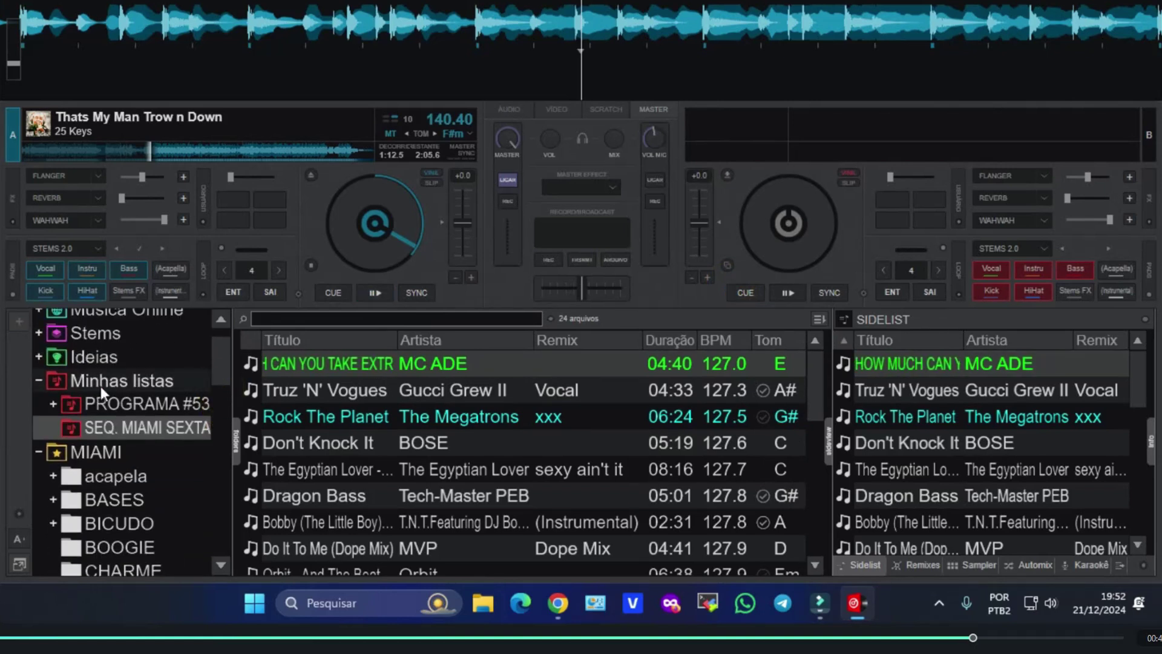
{"action": "left_click", "coordinate": [42, 383]}
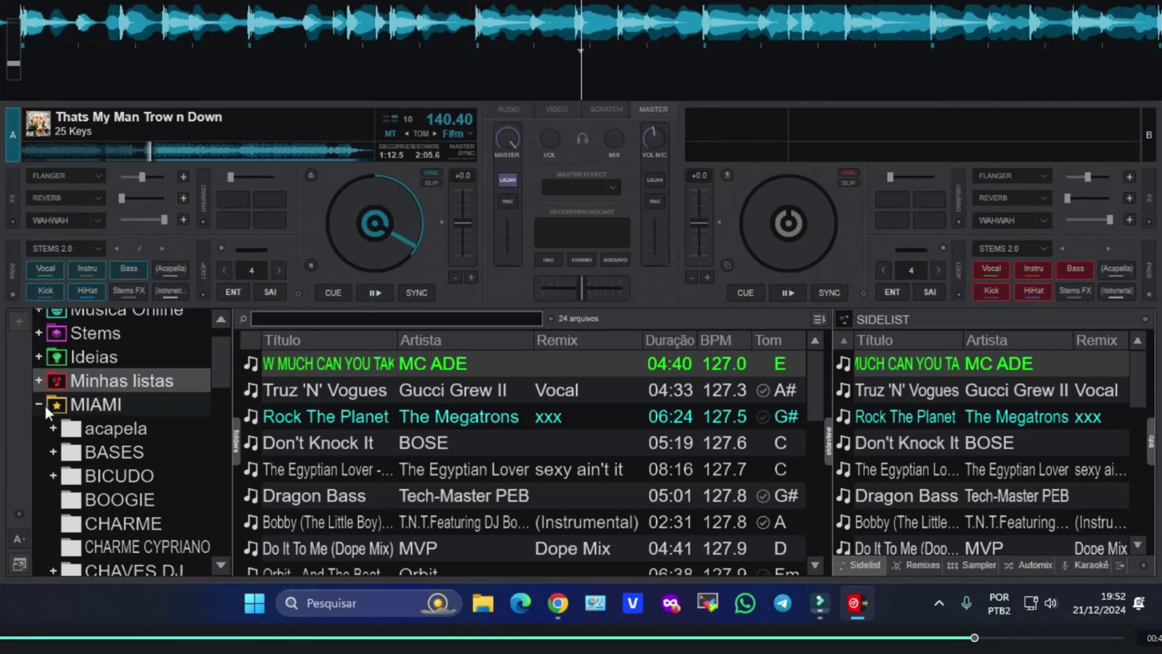
{"action": "left_click", "coordinate": [42, 404]}
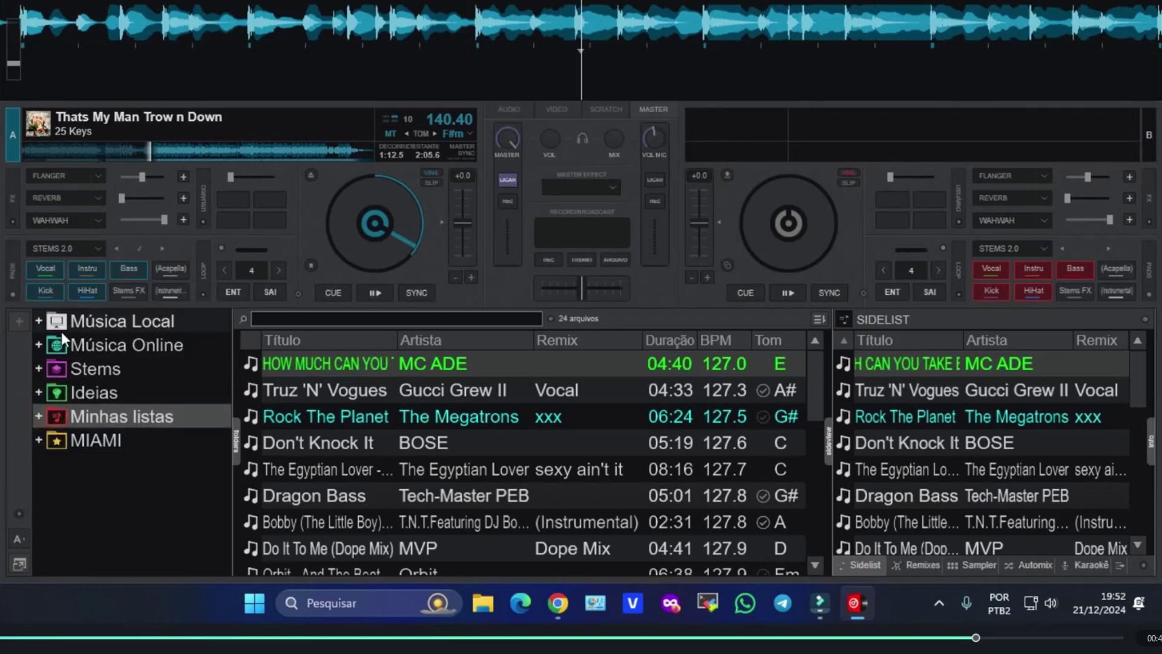
{"action": "left_click", "coordinate": [37, 416]}
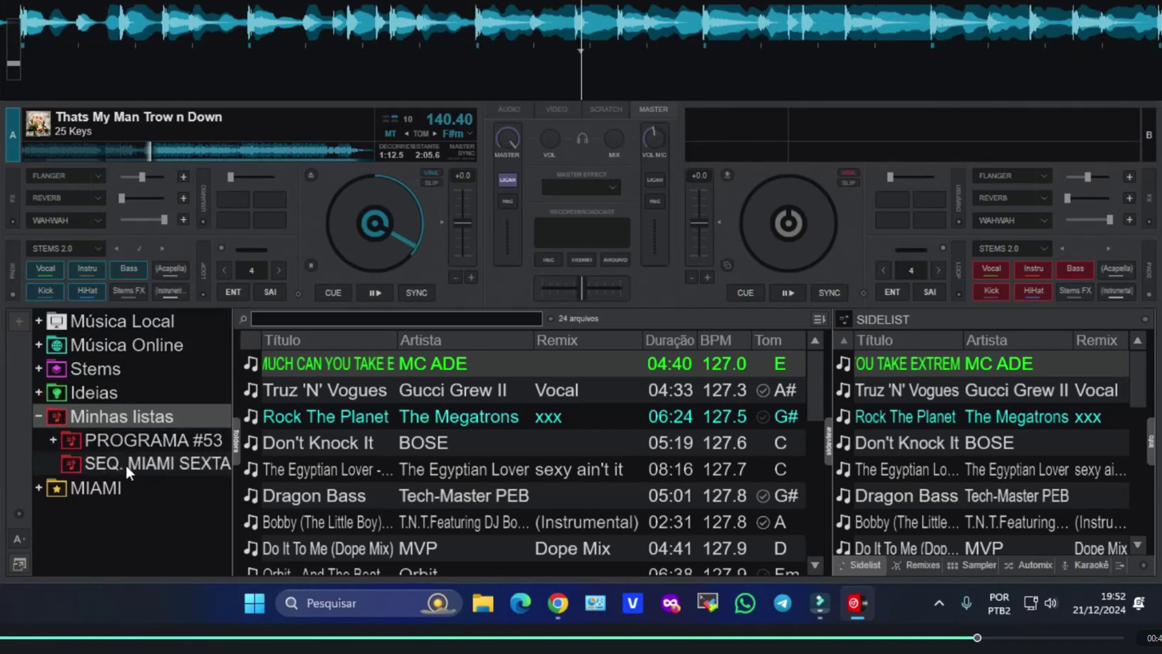
{"action": "left_click", "coordinate": [157, 467]}
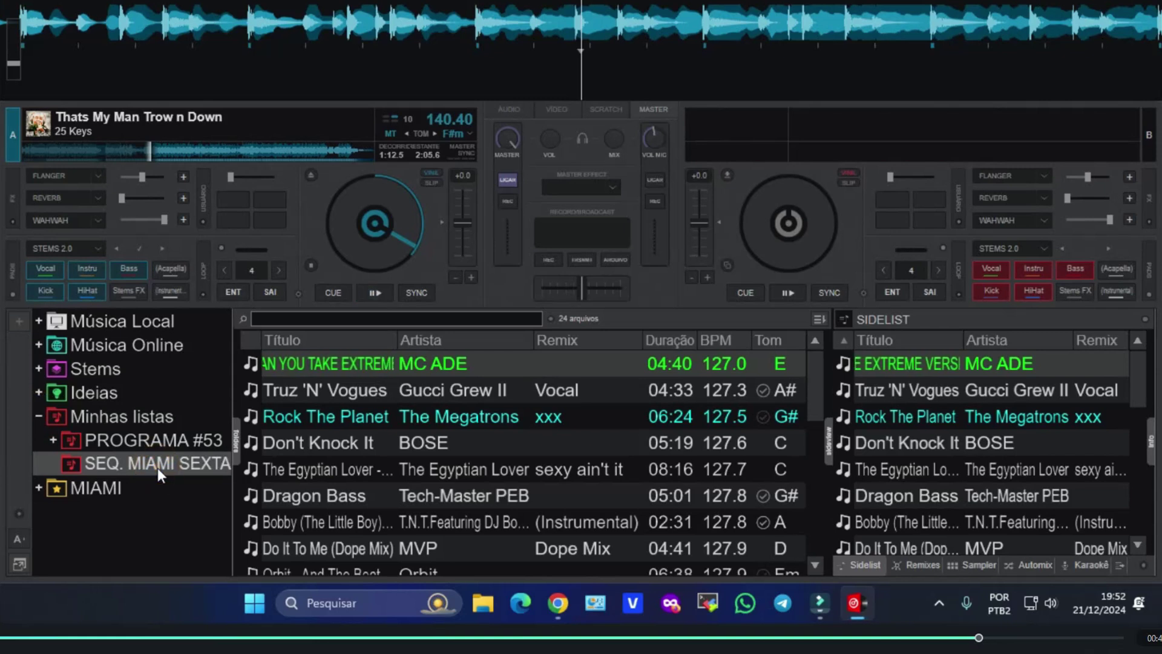
{"action": "left_click", "coordinate": [158, 467]}
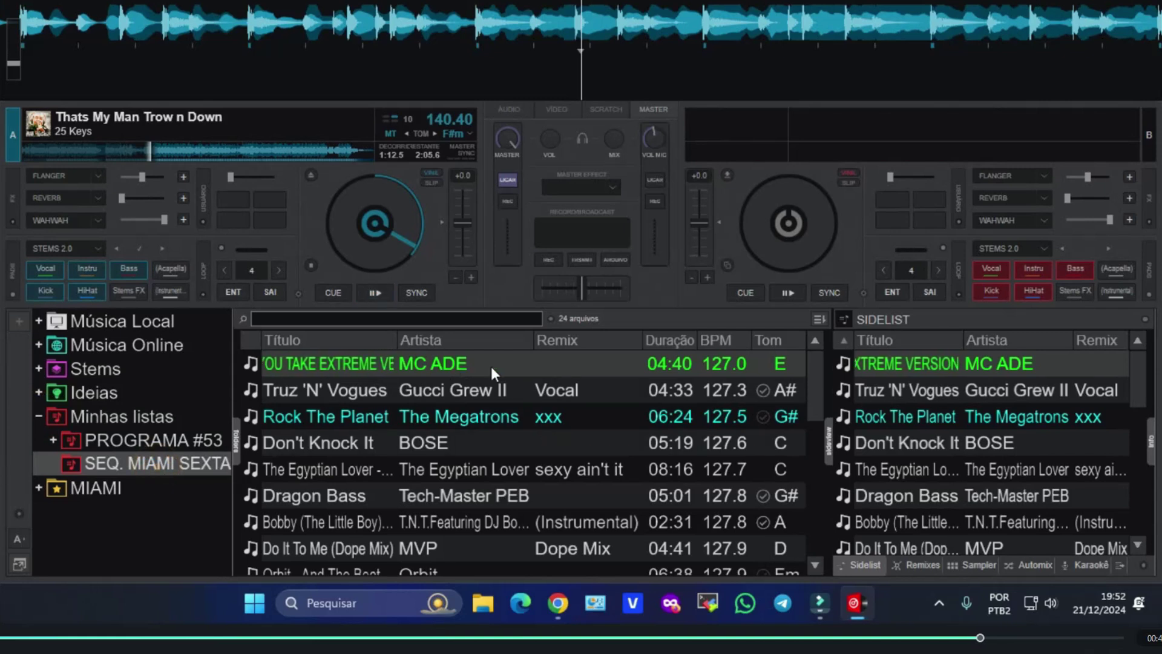
Step: Look at the lists inside PROGRAMA #53, and collapse it together with Minhas listas
{"action": "left_click", "coordinate": [53, 442]}
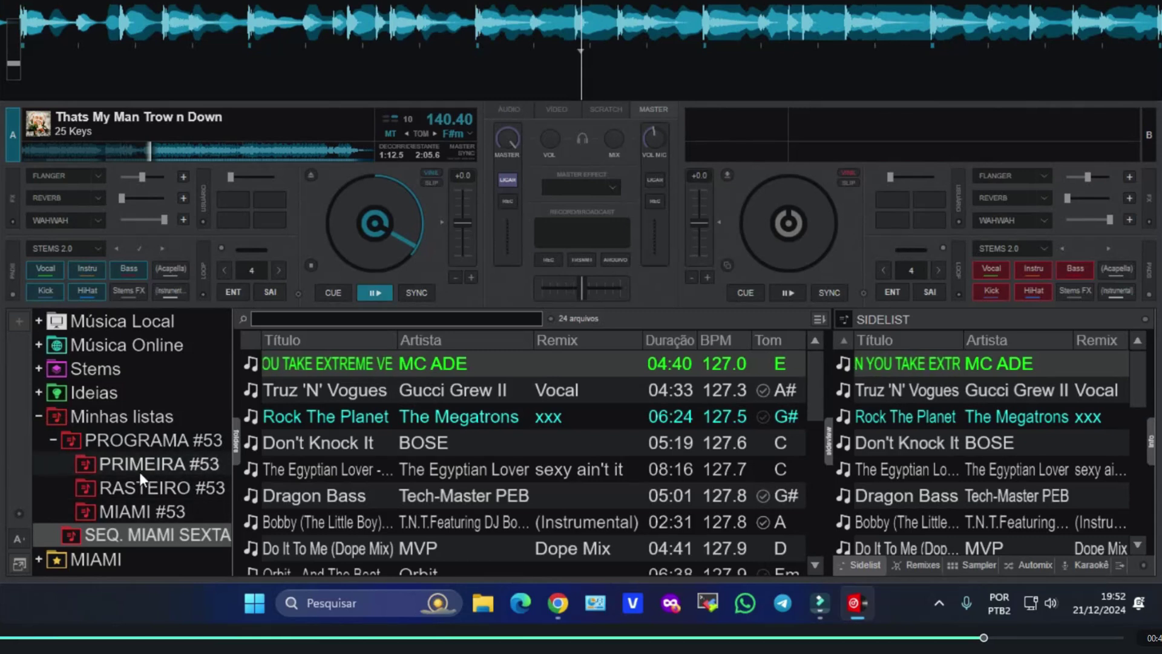
{"action": "left_click", "coordinate": [52, 441]}
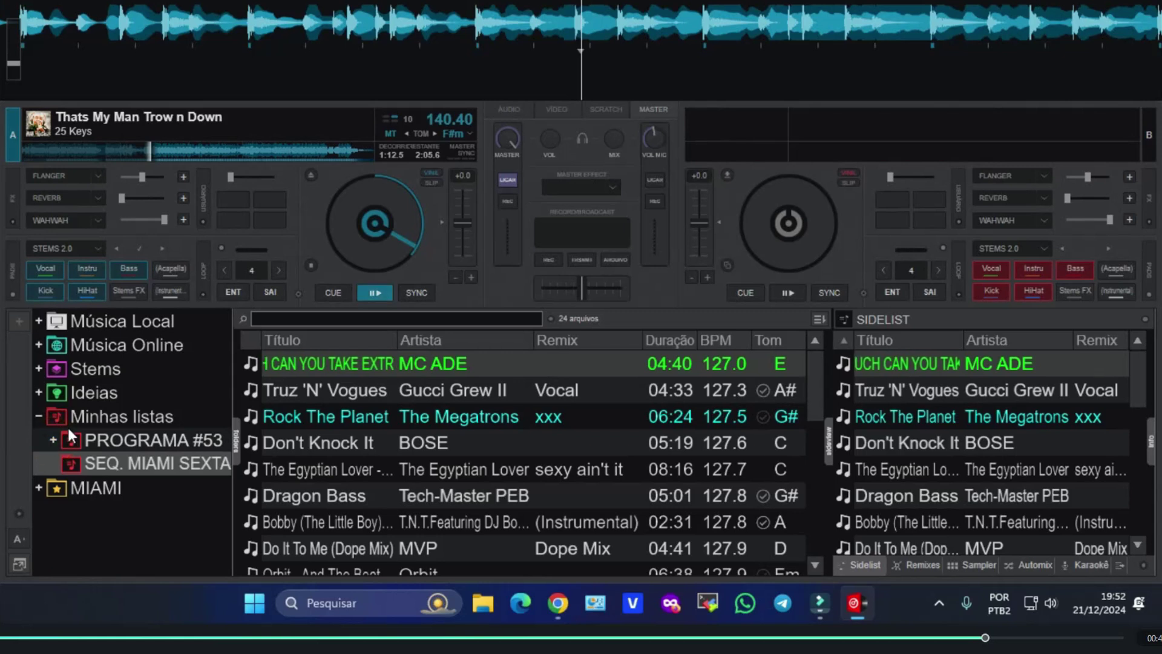
{"action": "left_click", "coordinate": [36, 418]}
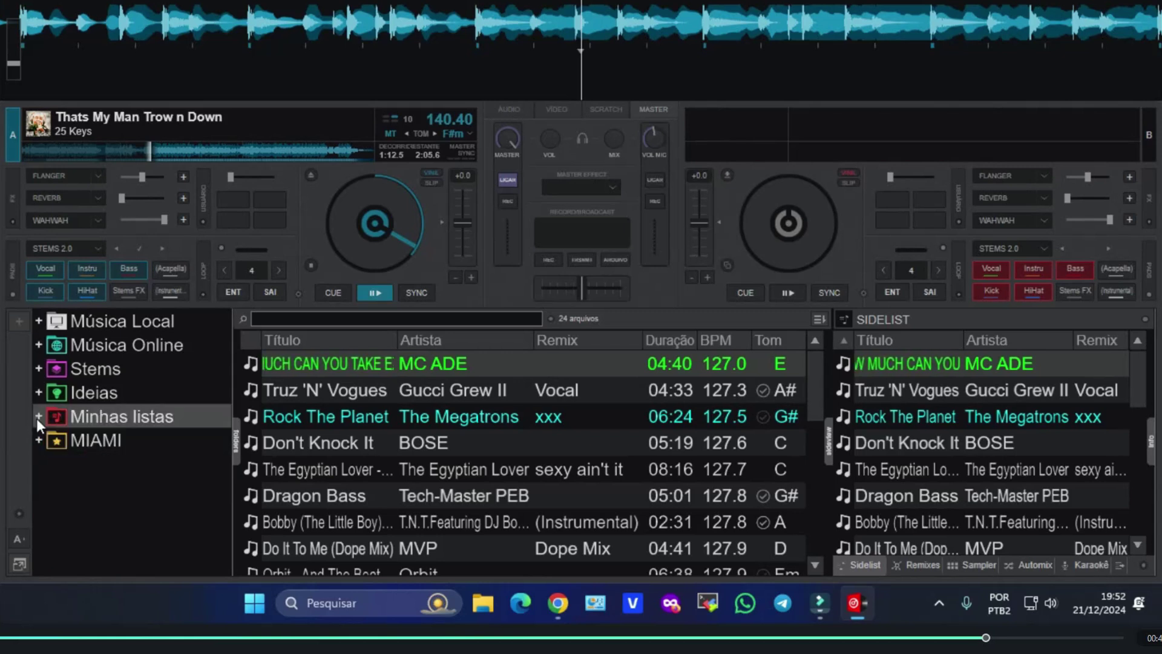
Step: Add a new list folder named MINHA LISTA under Minhas listas
{"action": "right_click", "coordinate": [113, 416]}
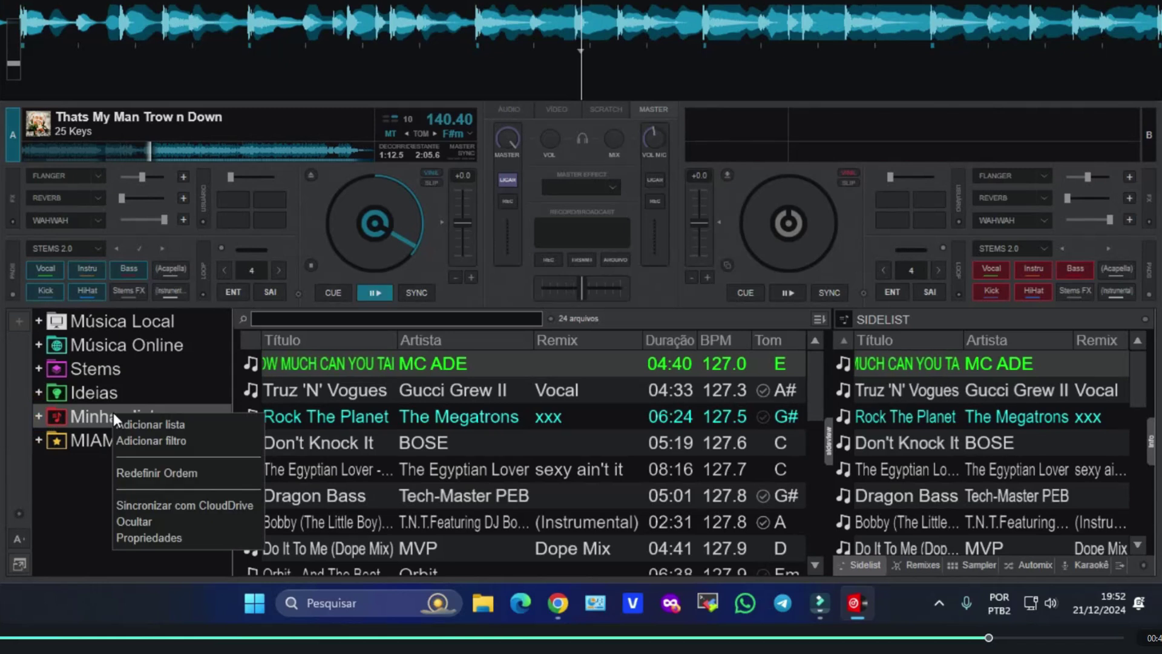
{"action": "left_click", "coordinate": [147, 423]}
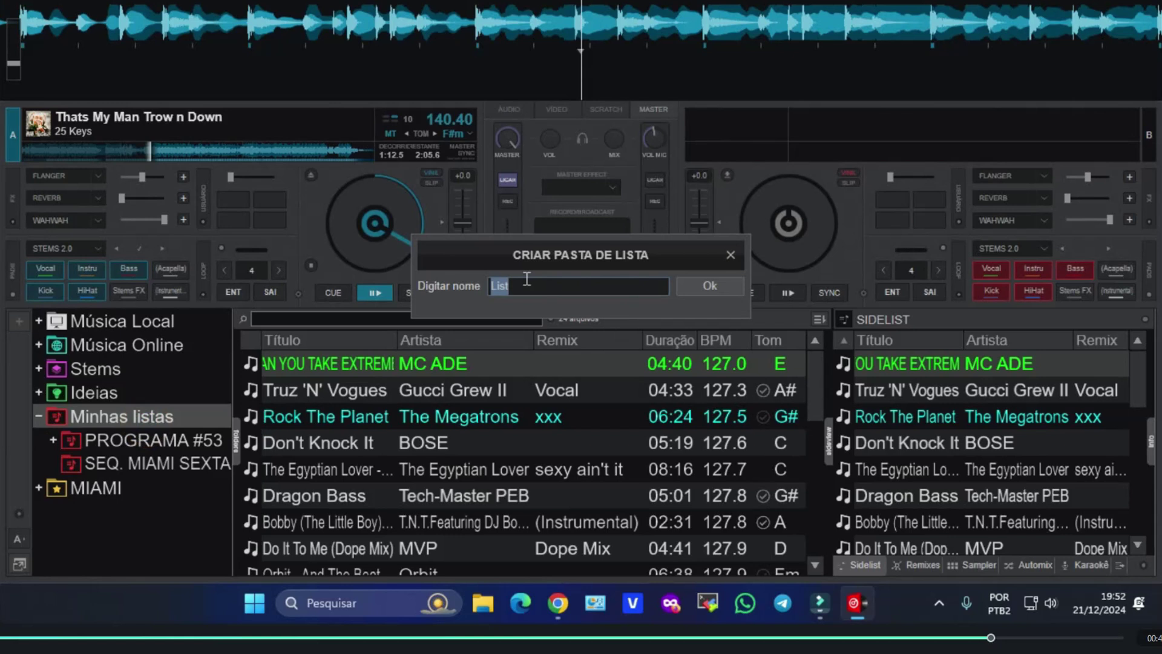
{"action": "left_click", "coordinate": [520, 286]}
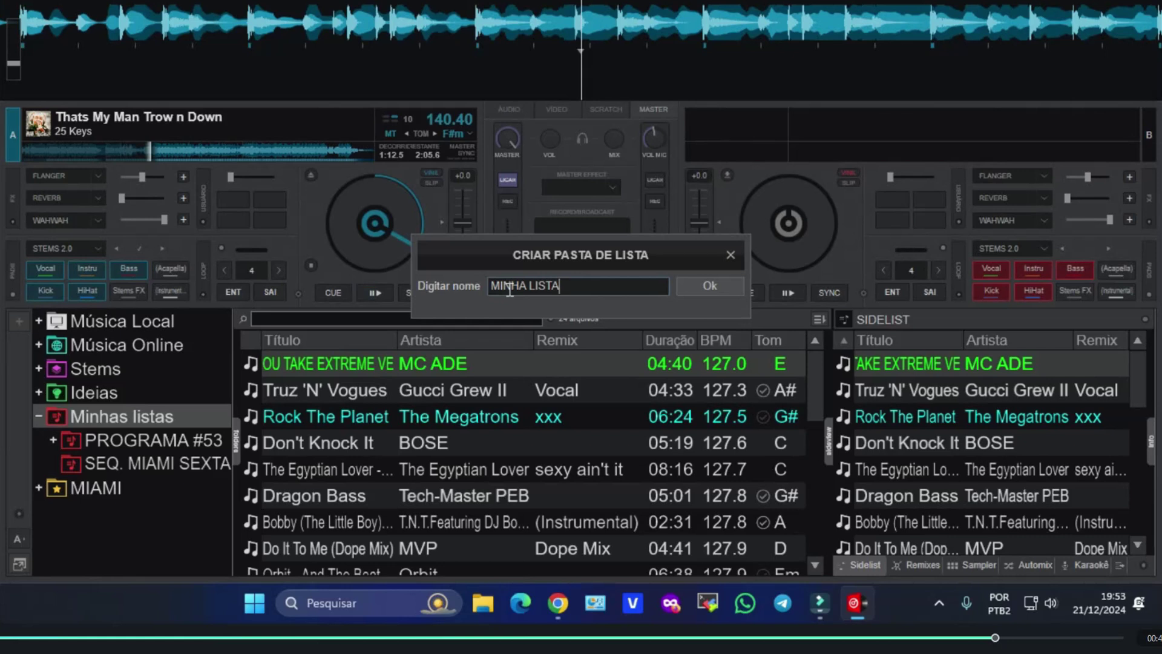
{"action": "left_click", "coordinate": [717, 287]}
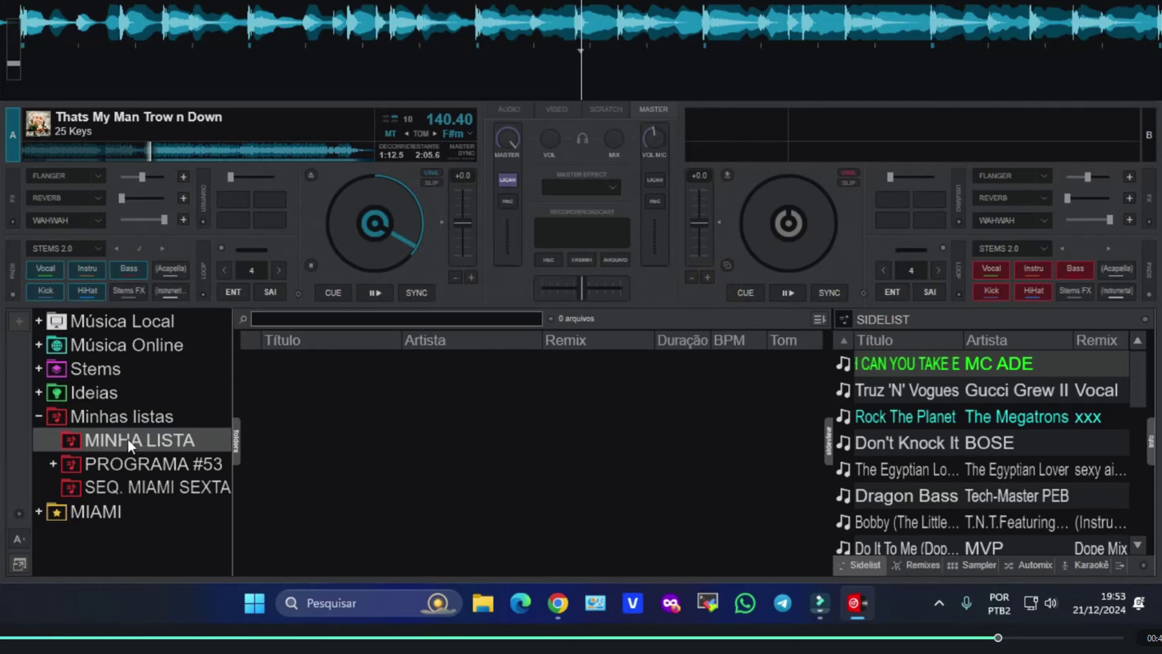
Step: Move the SEQ. MIAMI SEXTA list into the MINHA LISTA folder under Minhas listas
{"action": "left_click", "coordinate": [161, 488]}
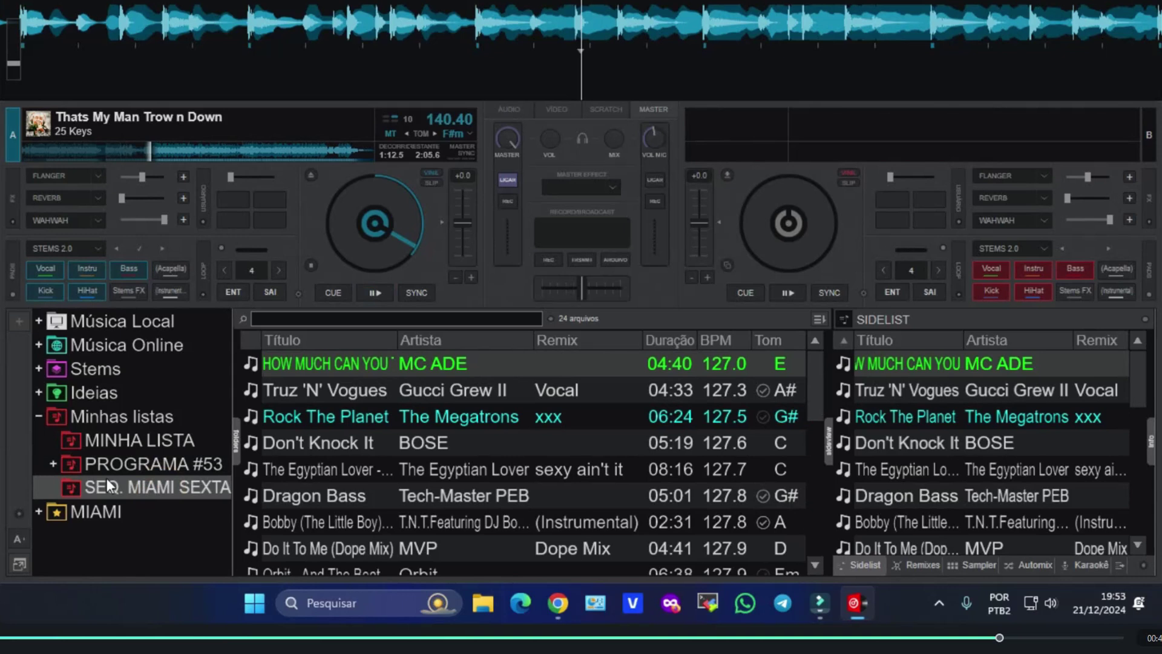
{"action": "left_click_drag", "start_coordinate": [94, 486], "coordinate": [131, 445]}
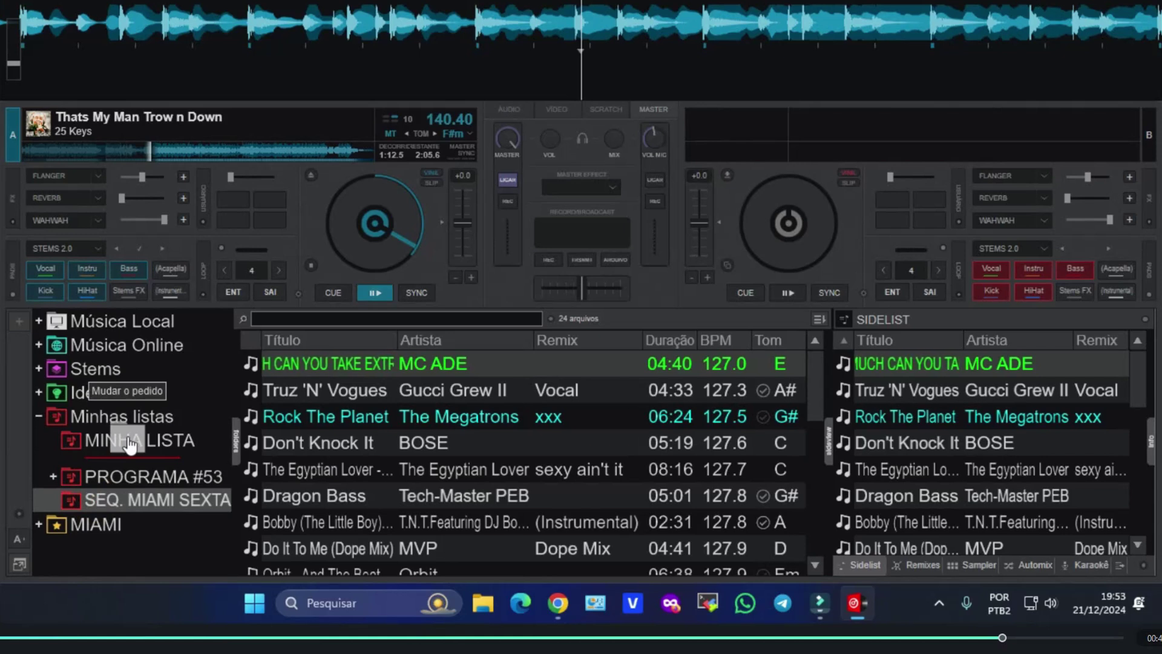
{"action": "left_click_drag", "start_coordinate": [127, 445], "coordinate": [72, 451]}
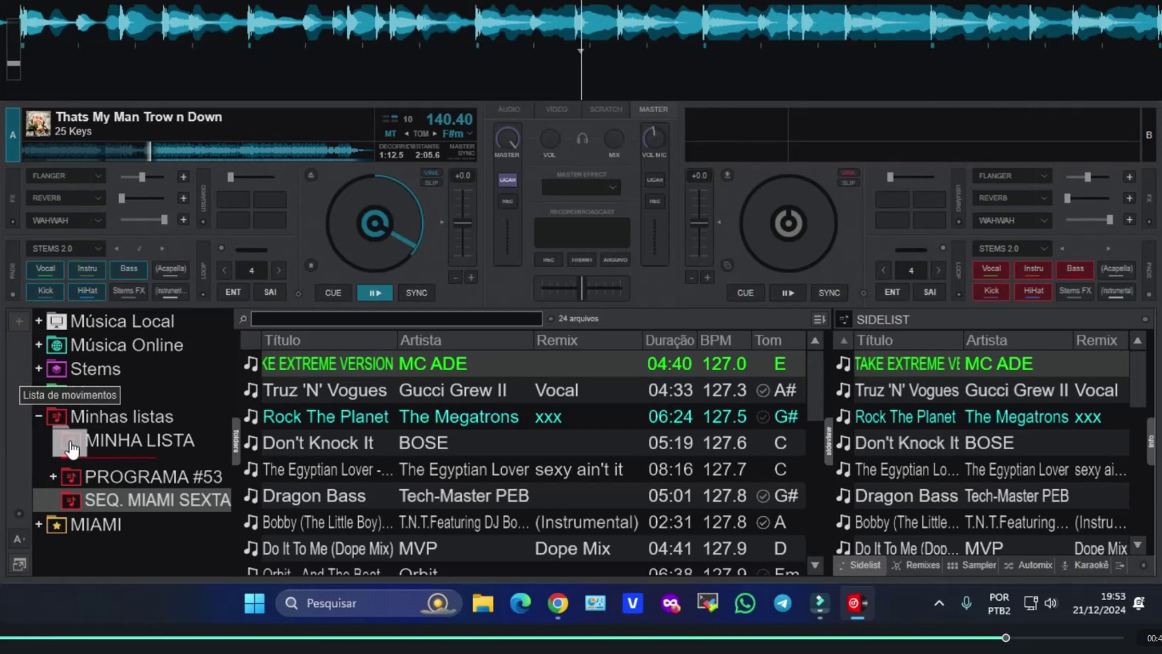
{"action": "left_click_drag", "start_coordinate": [72, 450], "coordinate": [70, 443]}
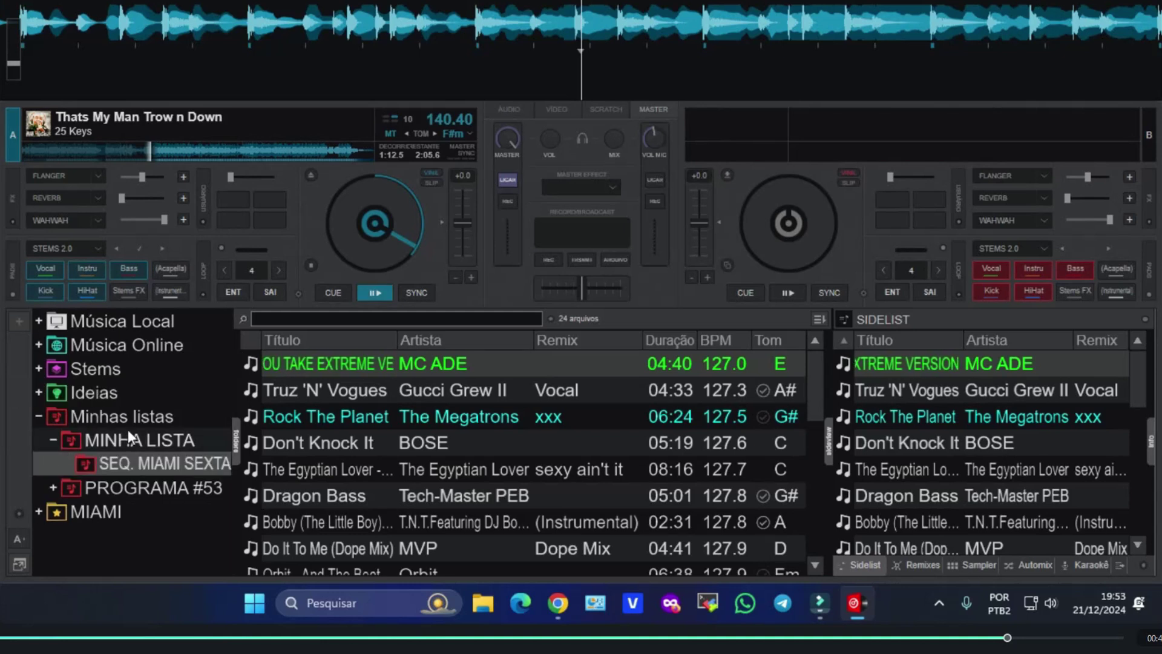
Step: Check the contents of the MINHA LISTA folder by opening its SEQ. MIAMI SEXTA list, and collapse the folder
{"action": "left_click", "coordinate": [54, 441]}
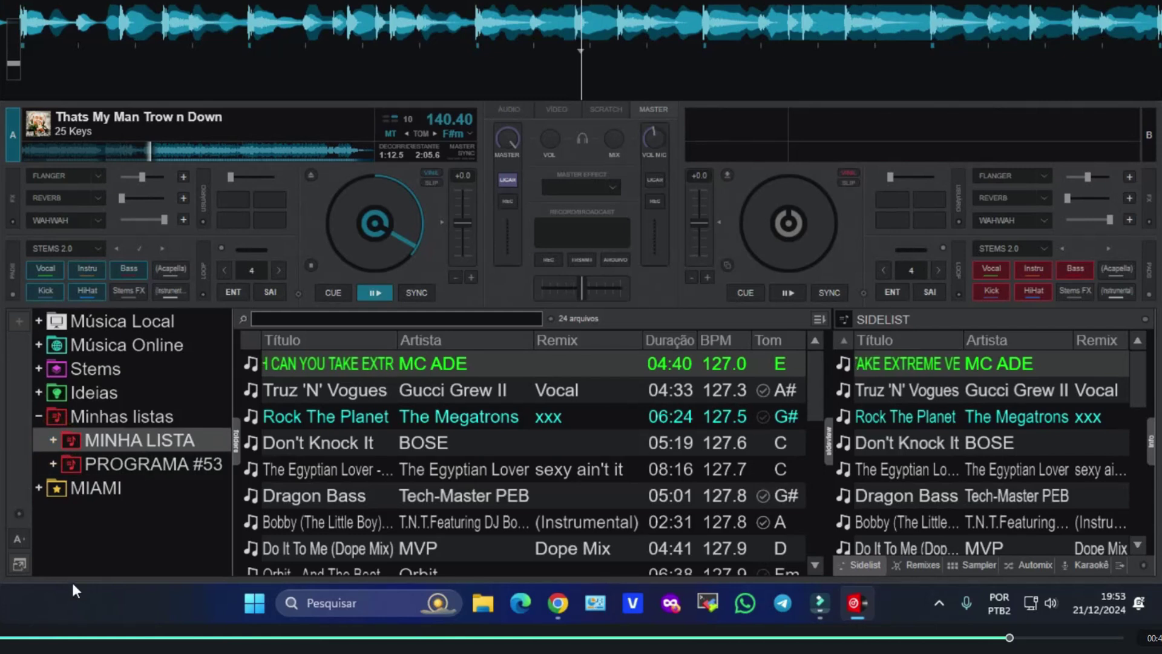
{"action": "left_click", "coordinate": [49, 440]}
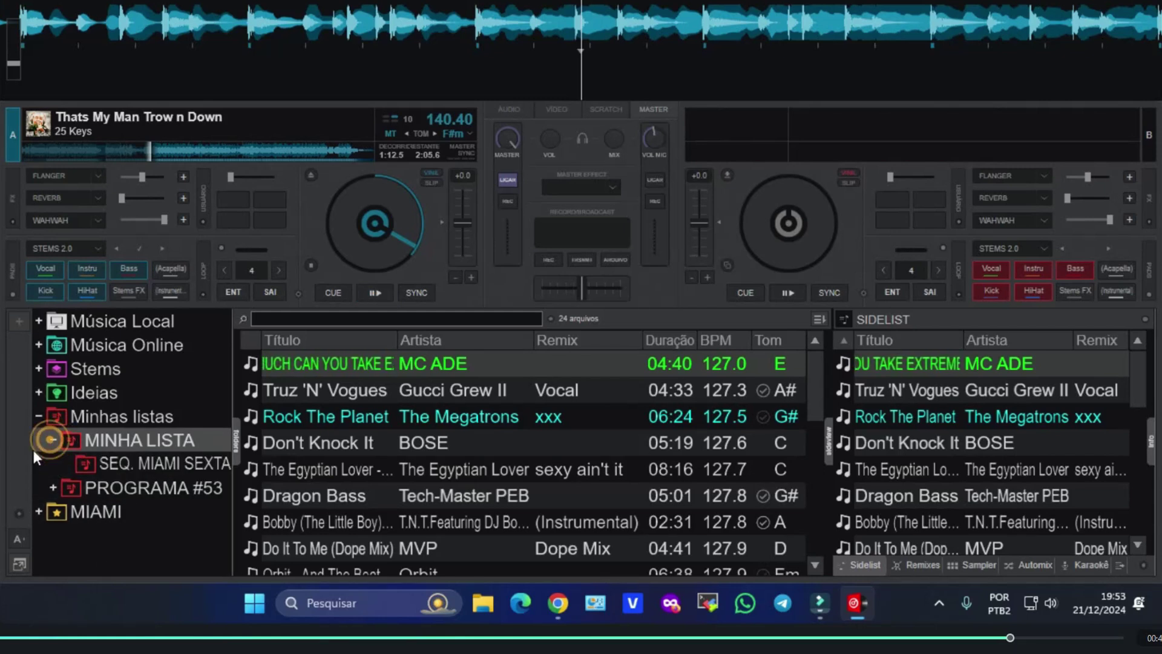
{"action": "left_click", "coordinate": [121, 463]}
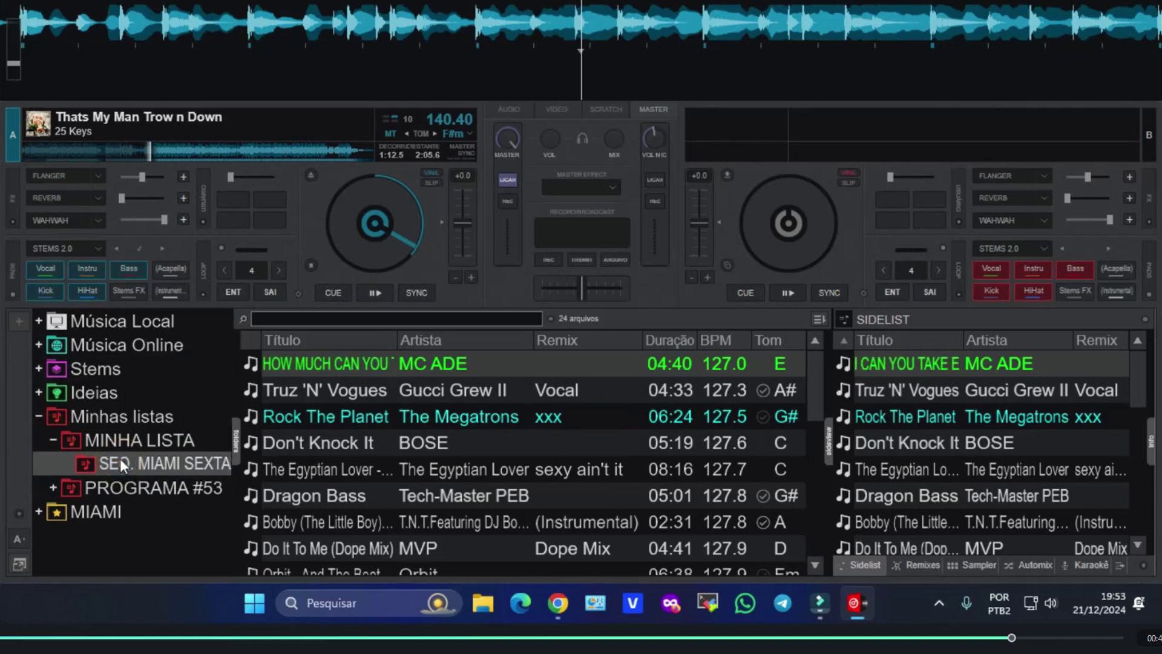
{"action": "left_click", "coordinate": [52, 438]}
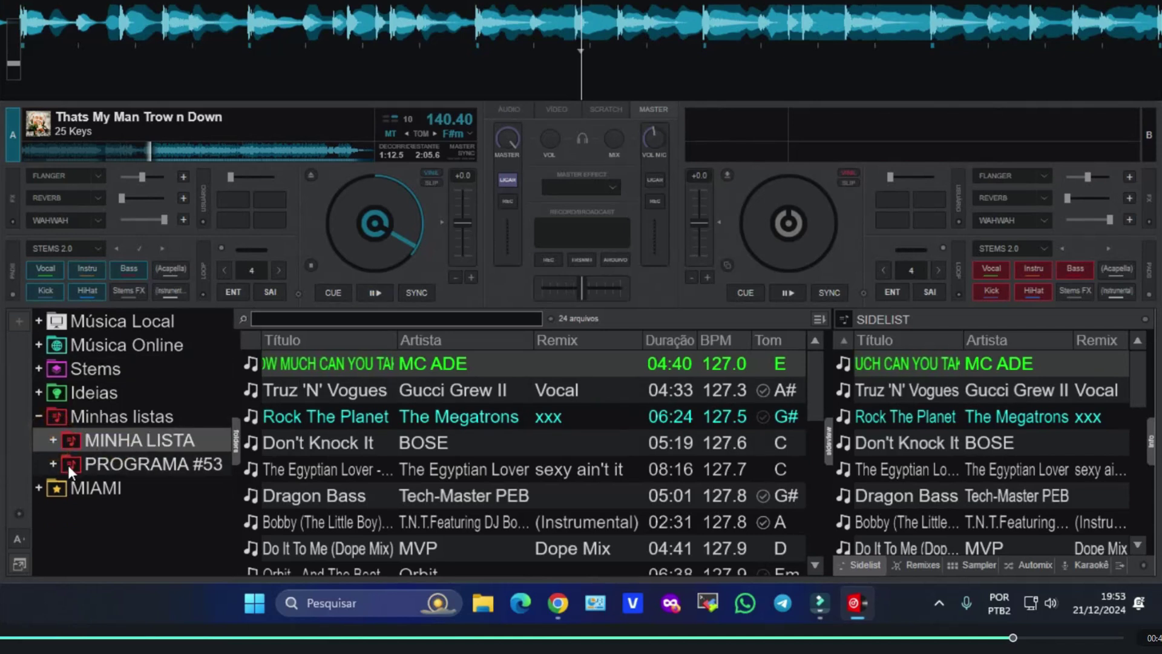
Step: View the PRIMEIRA #53, RASTEIRO #53 and MIAMI #53 lists in PROGRAMA #53, and reopen SEQ. MIAMI SEXTA inside MINHA LISTA
{"action": "left_click", "coordinate": [52, 464]}
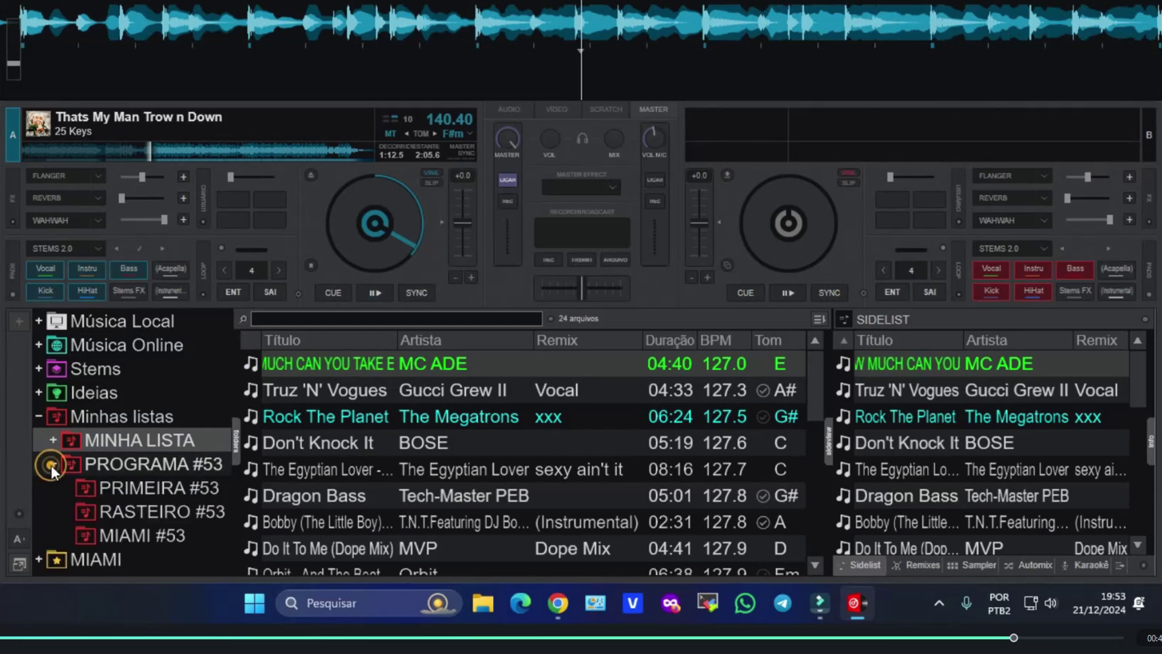
{"action": "left_click", "coordinate": [137, 488]}
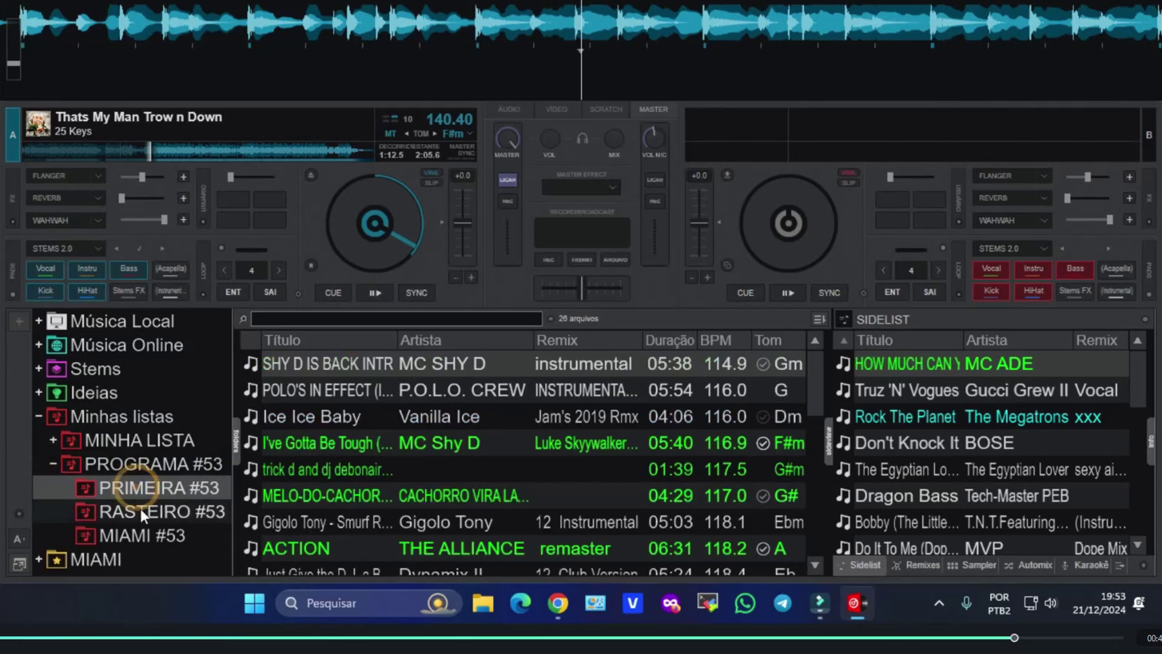
{"action": "left_click", "coordinate": [140, 509]}
{"action": "left_click", "coordinate": [137, 533]}
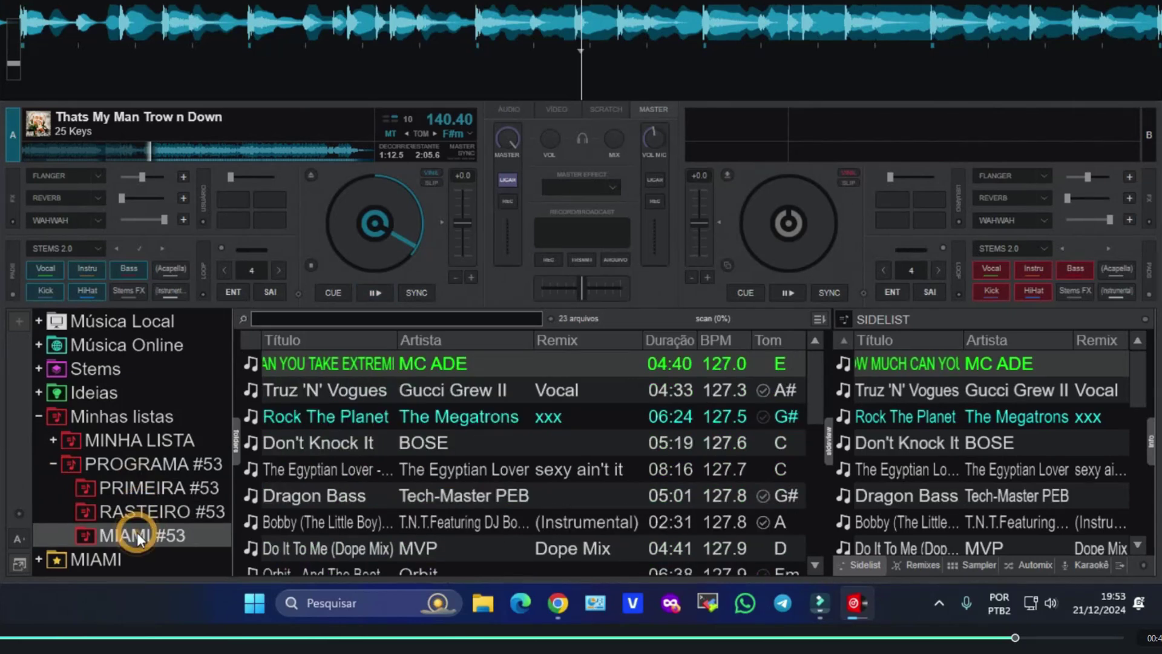
{"action": "left_click", "coordinate": [52, 463]}
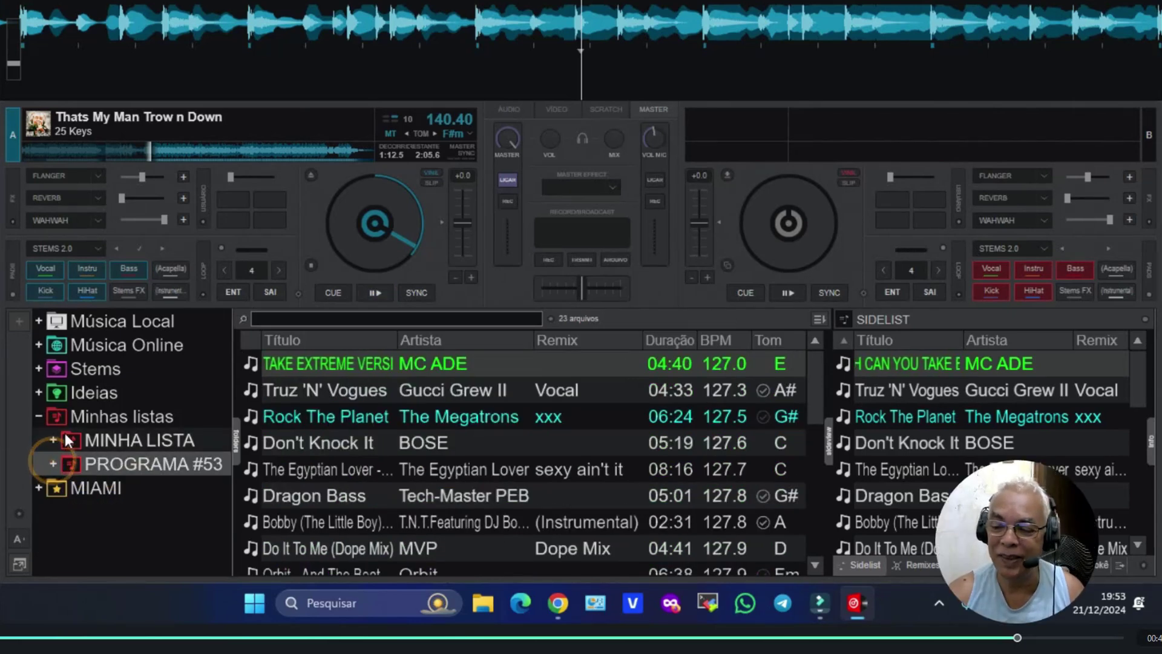
{"action": "left_click", "coordinate": [53, 440]}
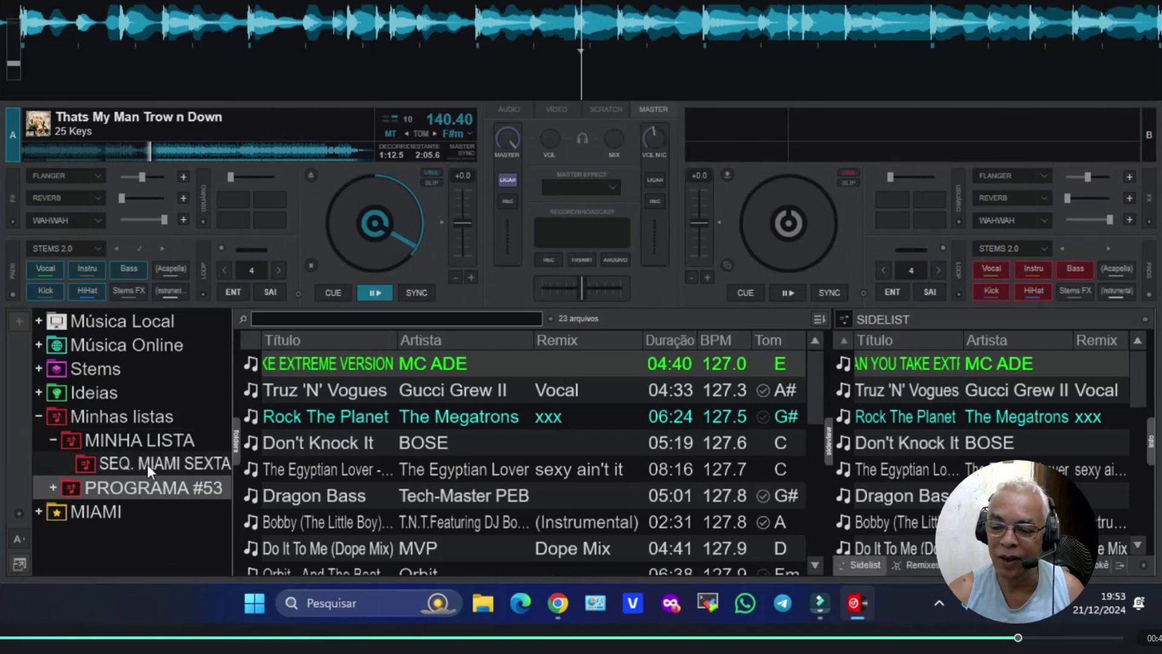
{"action": "left_click", "coordinate": [116, 465]}
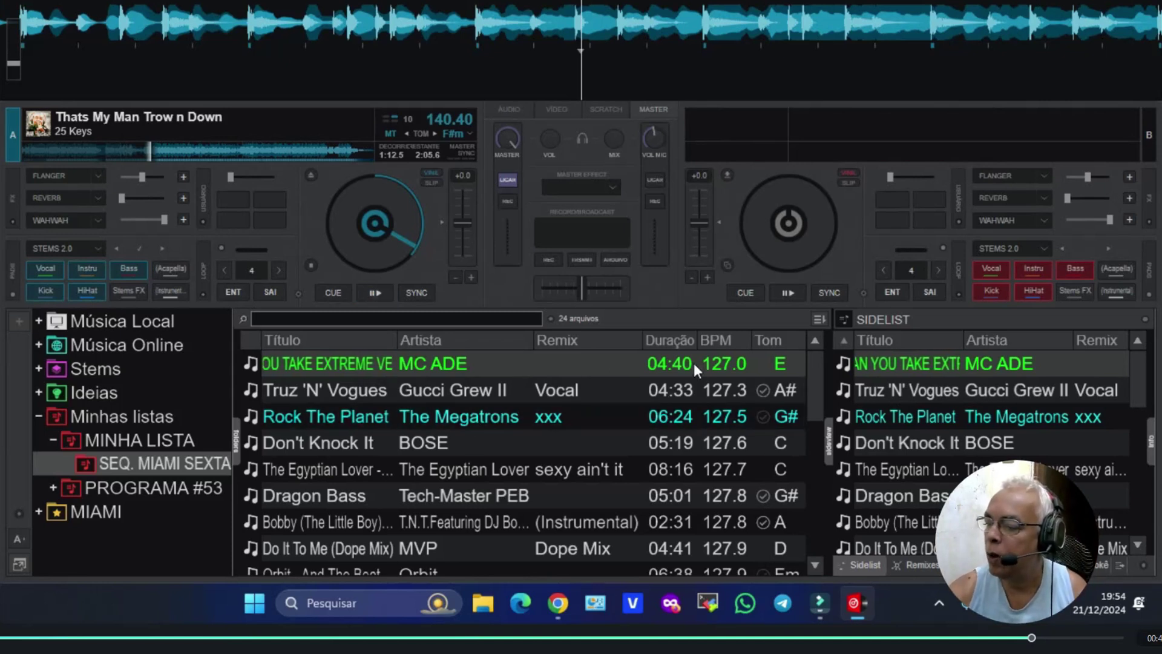
Step: Try sorting the SEQ. MIAMI SEXTA tracks by BPM, by Título and by Remix
{"action": "left_click", "coordinate": [712, 343]}
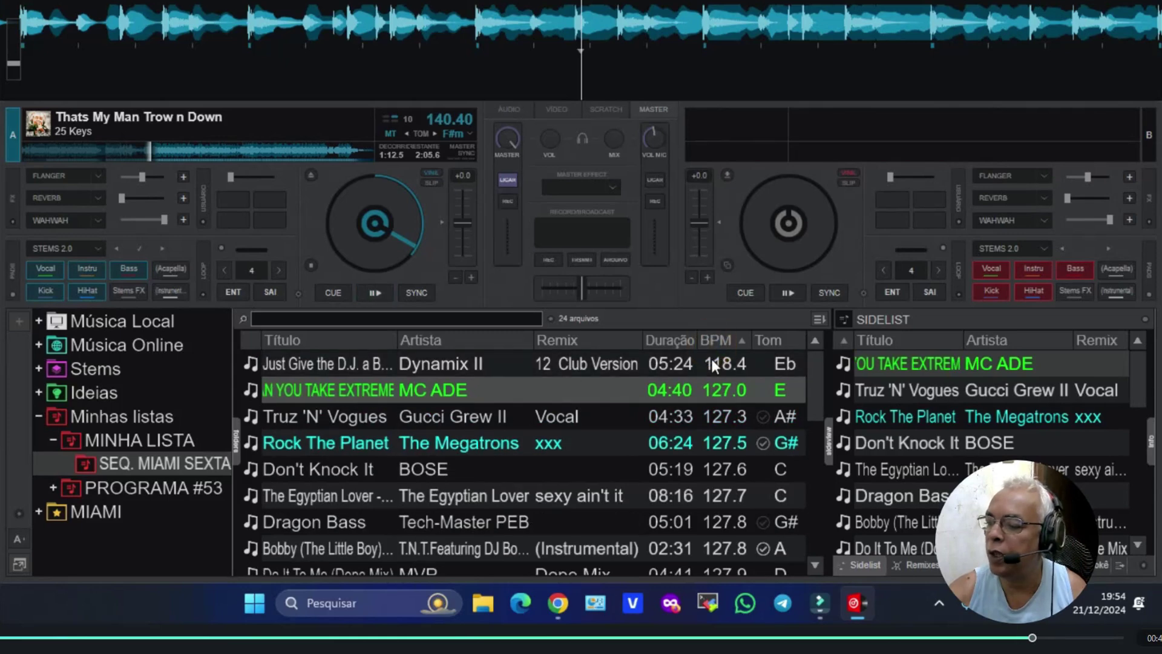
{"action": "left_click", "coordinate": [327, 337]}
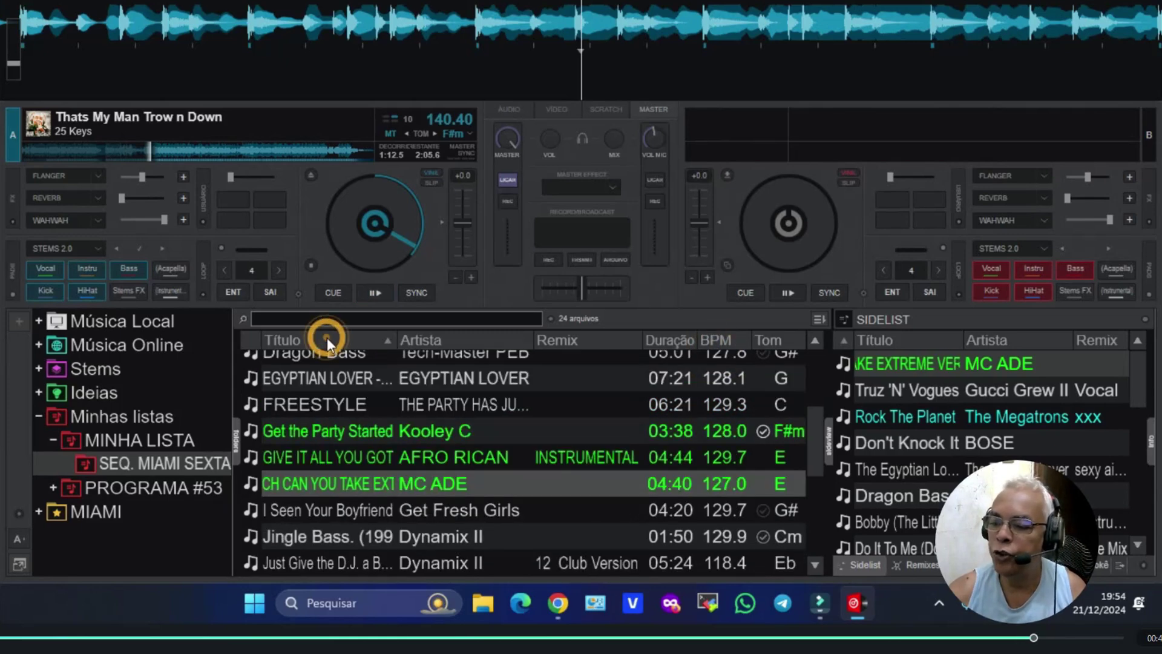
{"action": "left_click", "coordinate": [589, 337]}
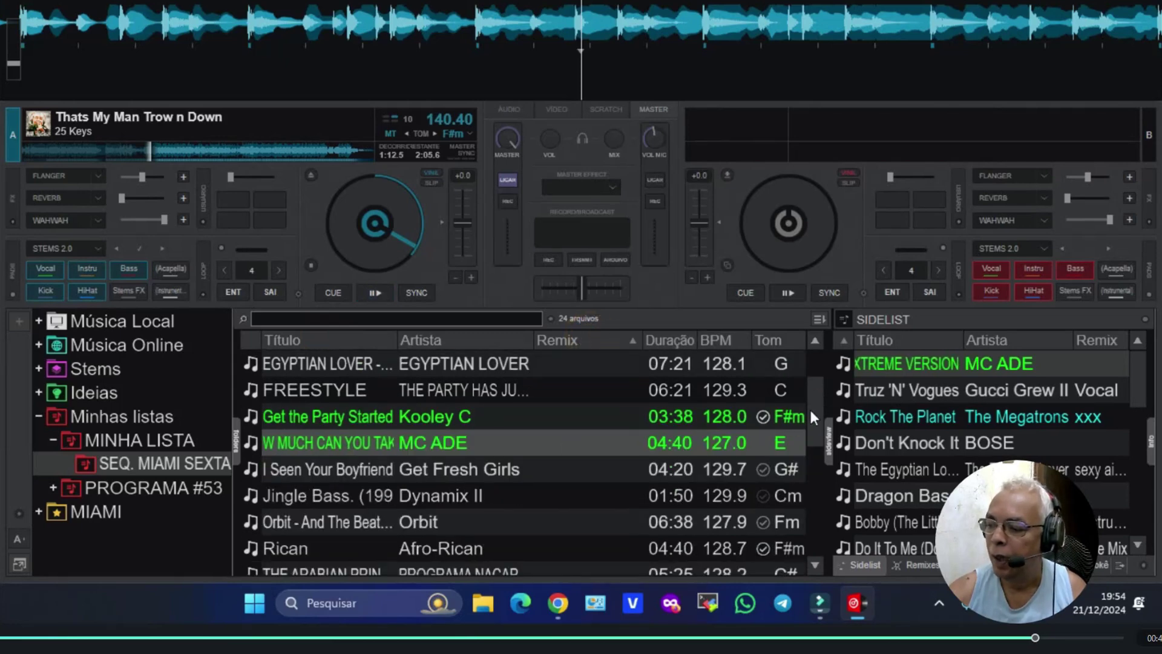
{"action": "left_click_drag", "start_coordinate": [819, 398], "coordinate": [798, 372]}
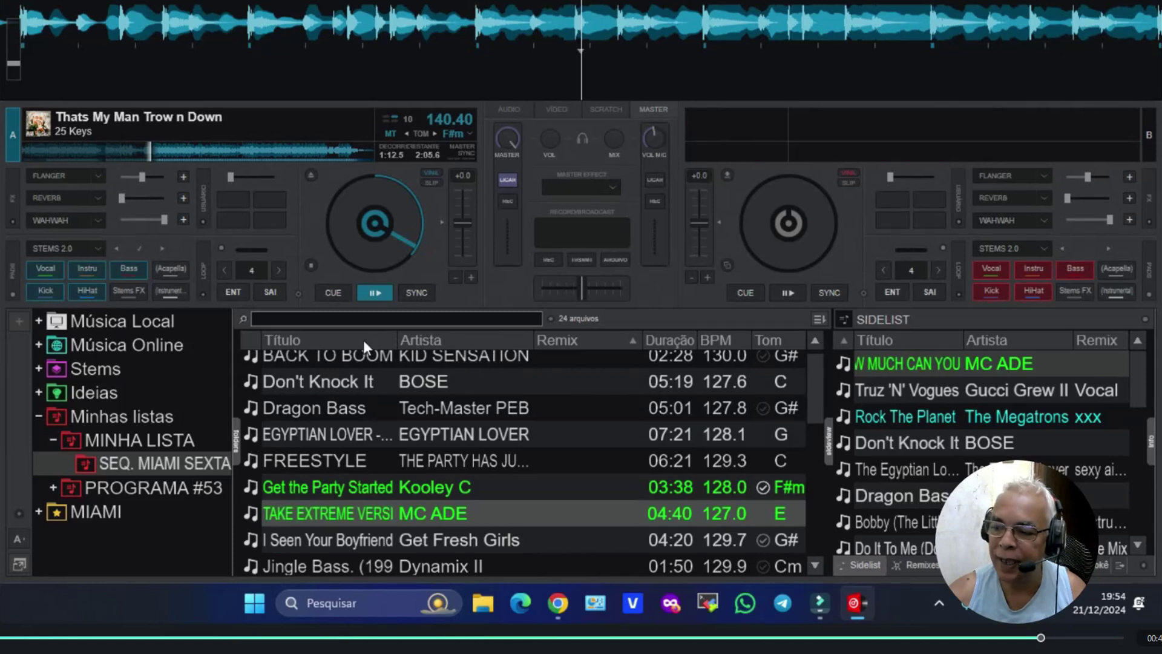
Step: Restore the original track order of the SEQ. MIAMI SEXTA list and return to its first track
{"action": "right_click", "coordinate": [503, 339]}
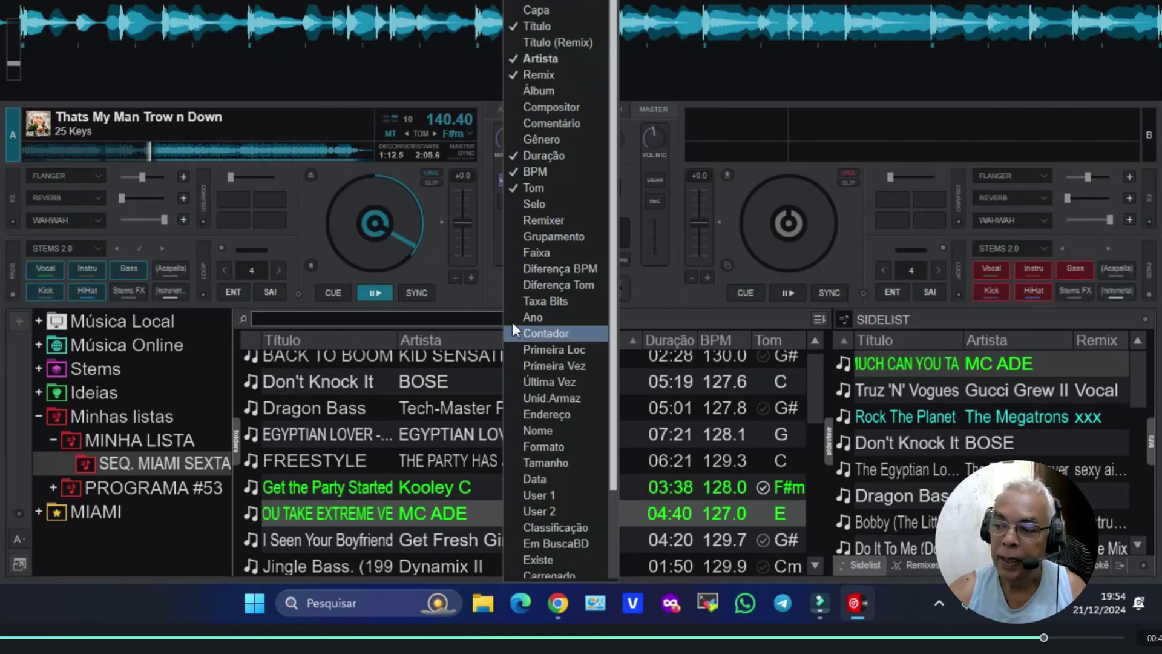
{"action": "left_click", "coordinate": [527, 0]}
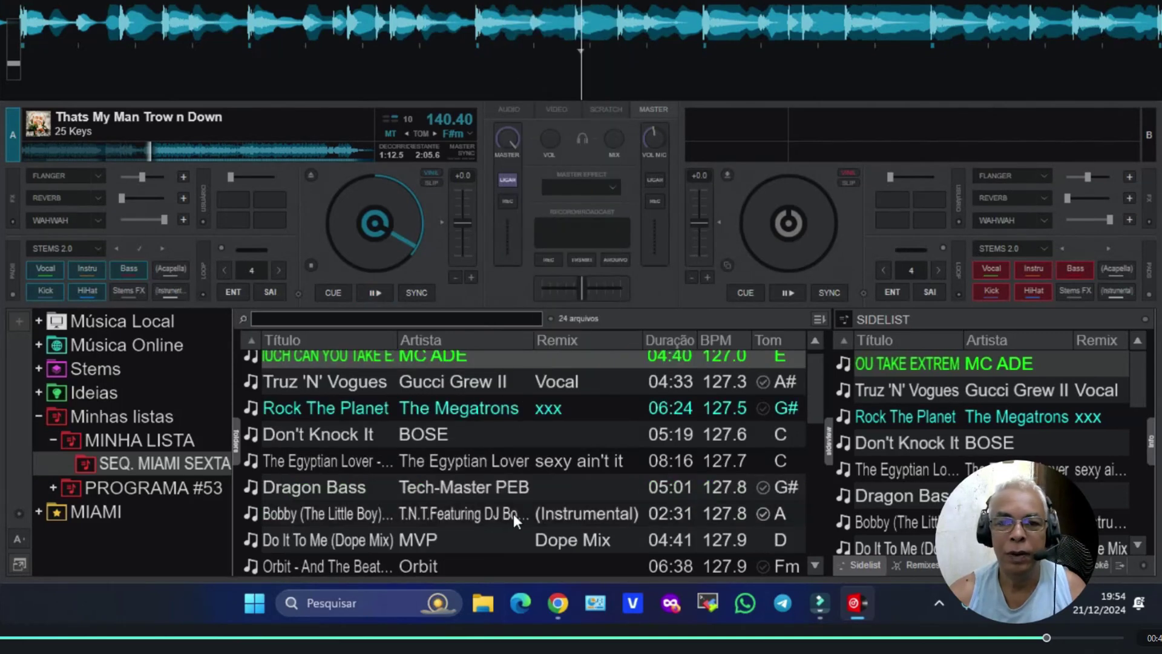
{"action": "scroll", "coordinate": [514, 513], "scroll_direction": "up", "scroll_amount": 1}
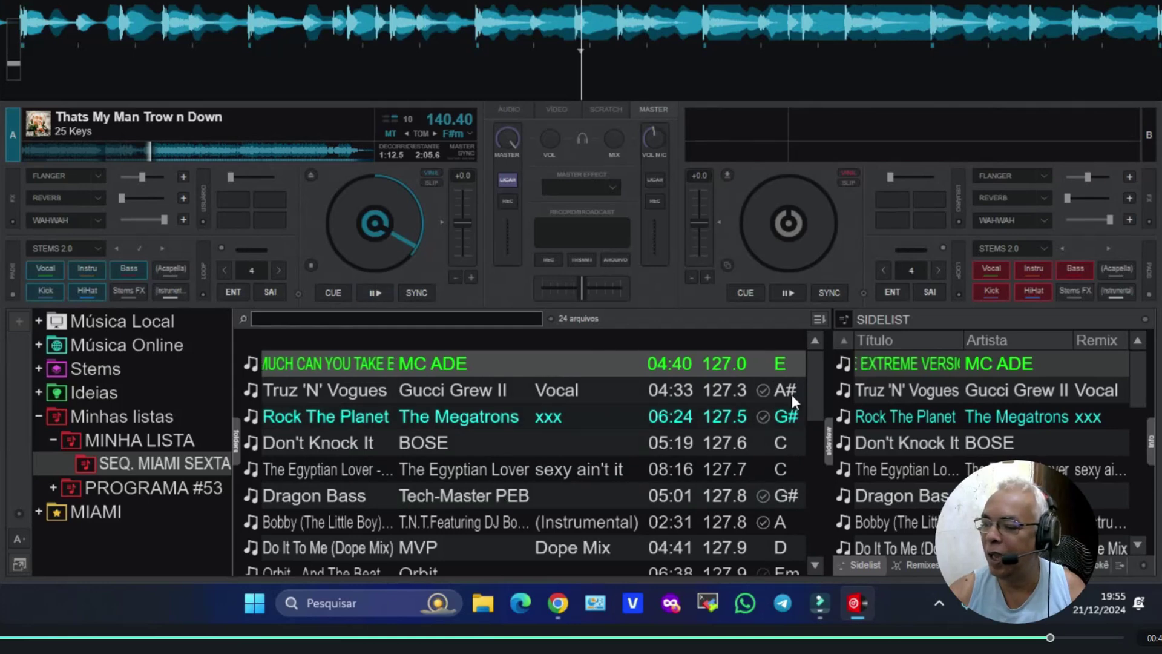
{"action": "mouse_move", "coordinate": [820, 376]}
{"action": "left_mouse_down"}
{"action": "mouse_move", "coordinate": [815, 409]}
{"action": "mouse_move", "coordinate": [813, 375]}
{"action": "left_mouse_up"}
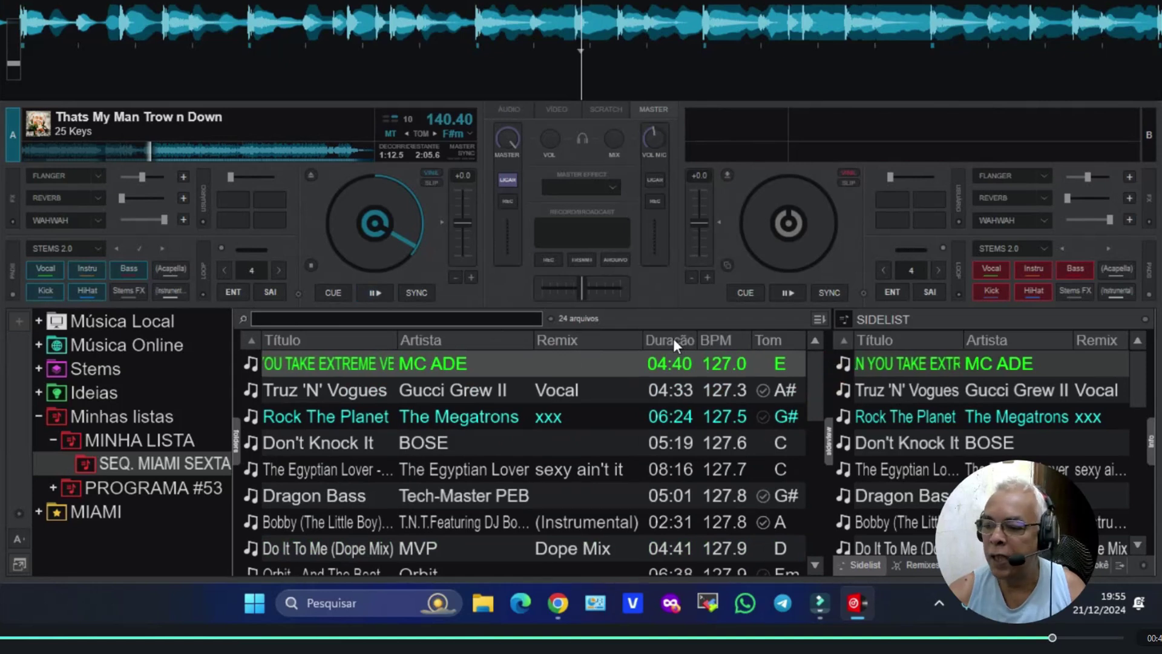
Step: Hide the Tom, Duração and Remix columns in the SEQ. MIAMI SEXTA track list
{"action": "right_click", "coordinate": [596, 340]}
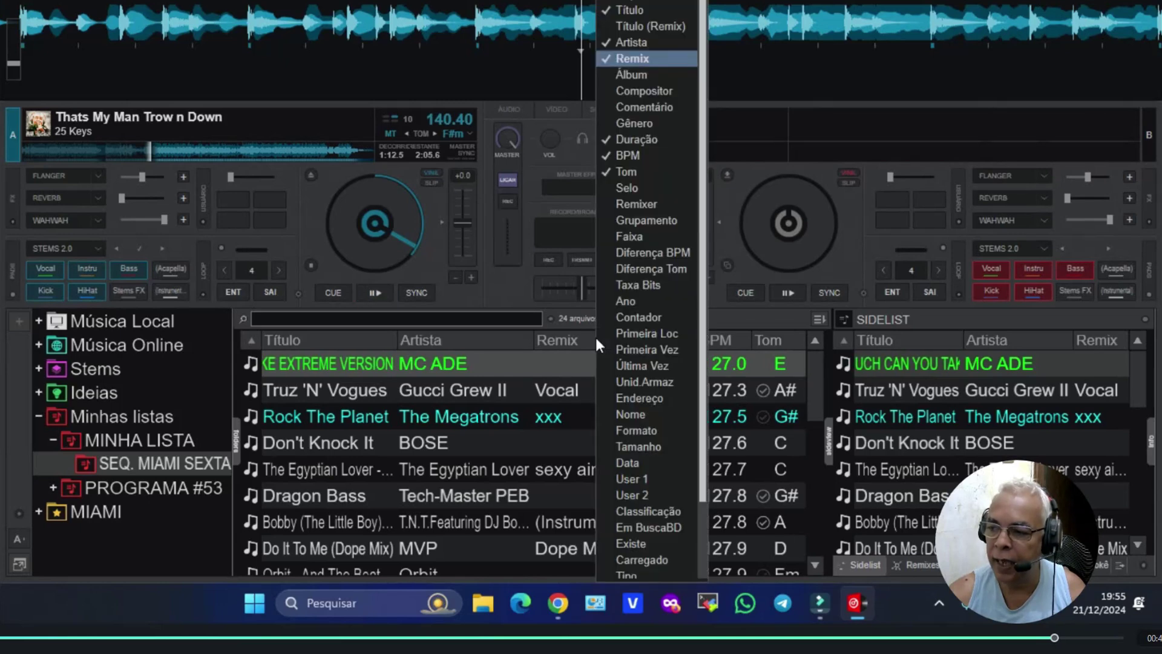
{"action": "left_click", "coordinate": [611, 176]}
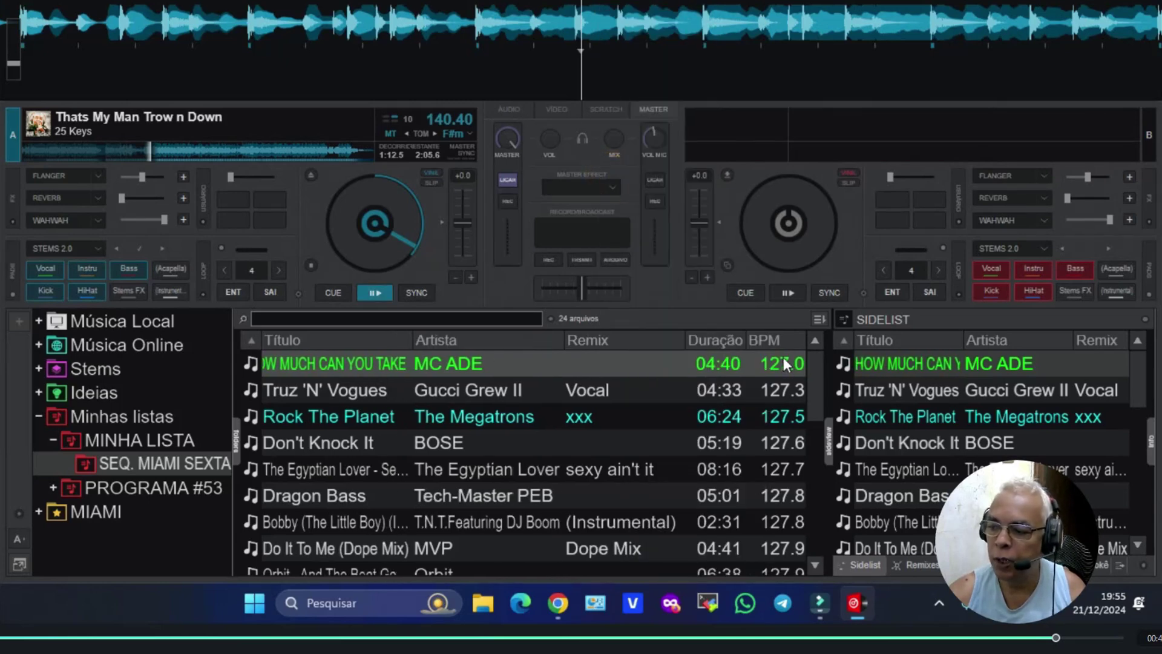
{"action": "right_click", "coordinate": [640, 342]}
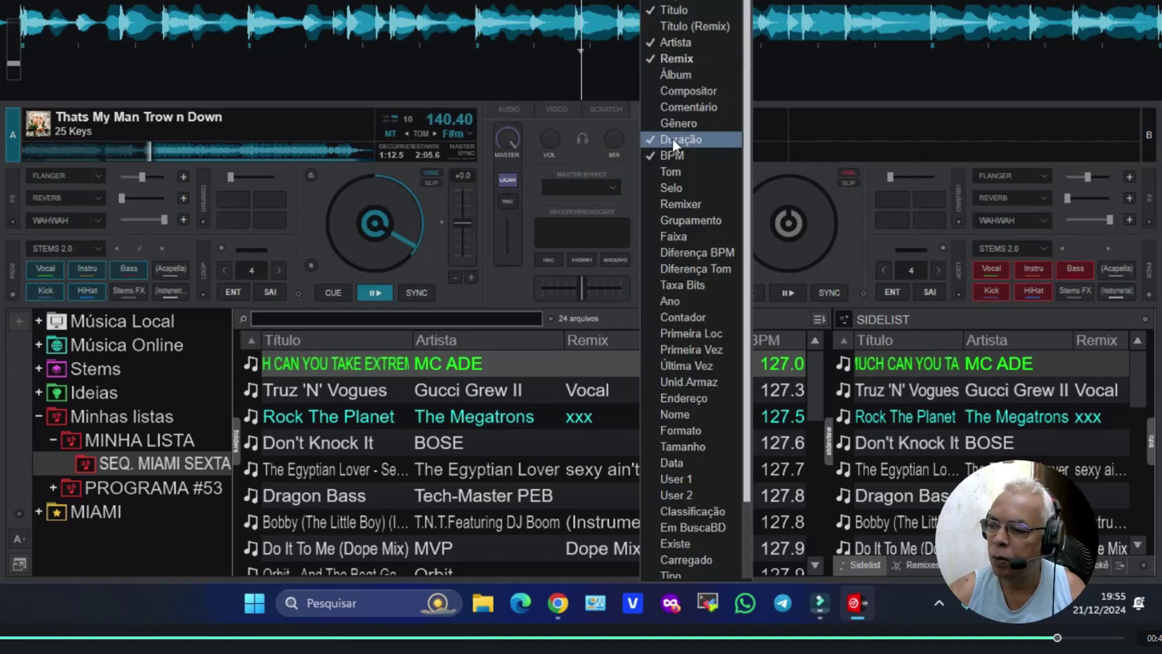
{"action": "left_click", "coordinate": [652, 139]}
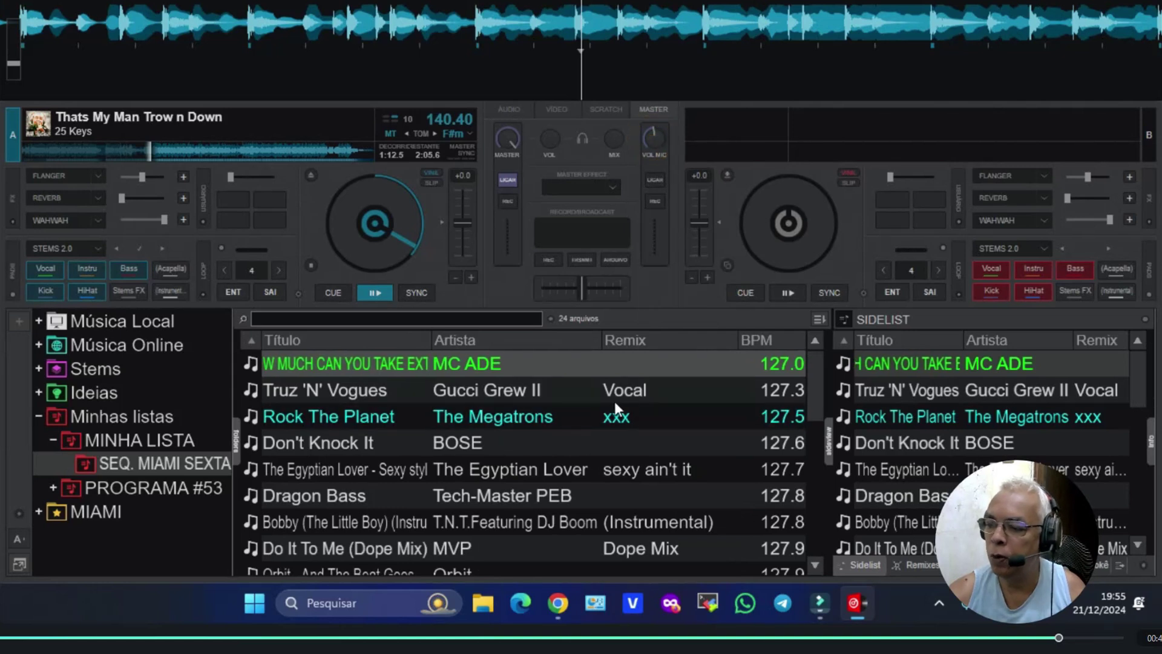
{"action": "right_click", "coordinate": [665, 345]}
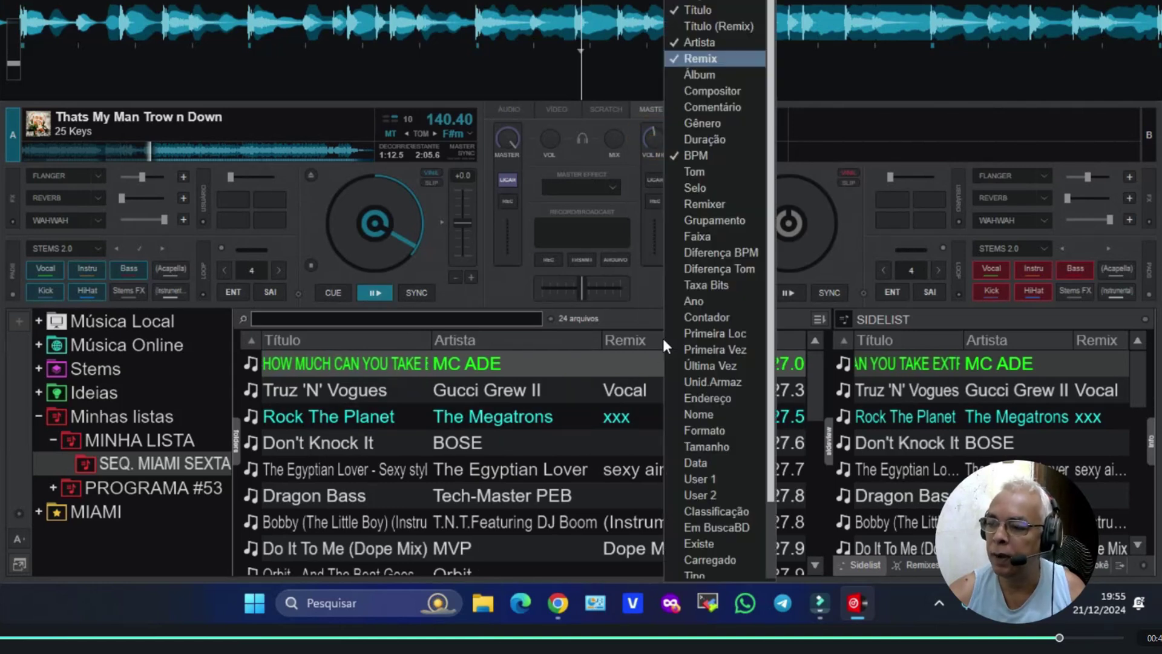
{"action": "left_click", "coordinate": [680, 59]}
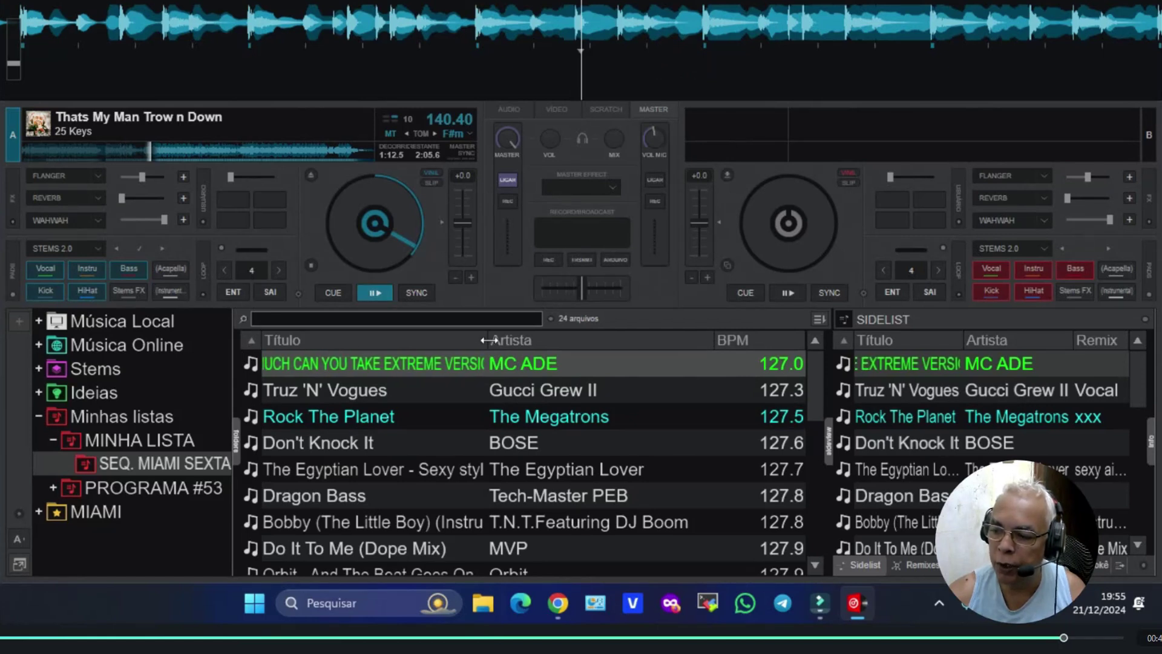
Step: Widen the Título column, and give the track list more room by narrowing the Sidelist and the folder tree
{"action": "left_click_drag", "start_coordinate": [487, 340], "coordinate": [525, 345]}
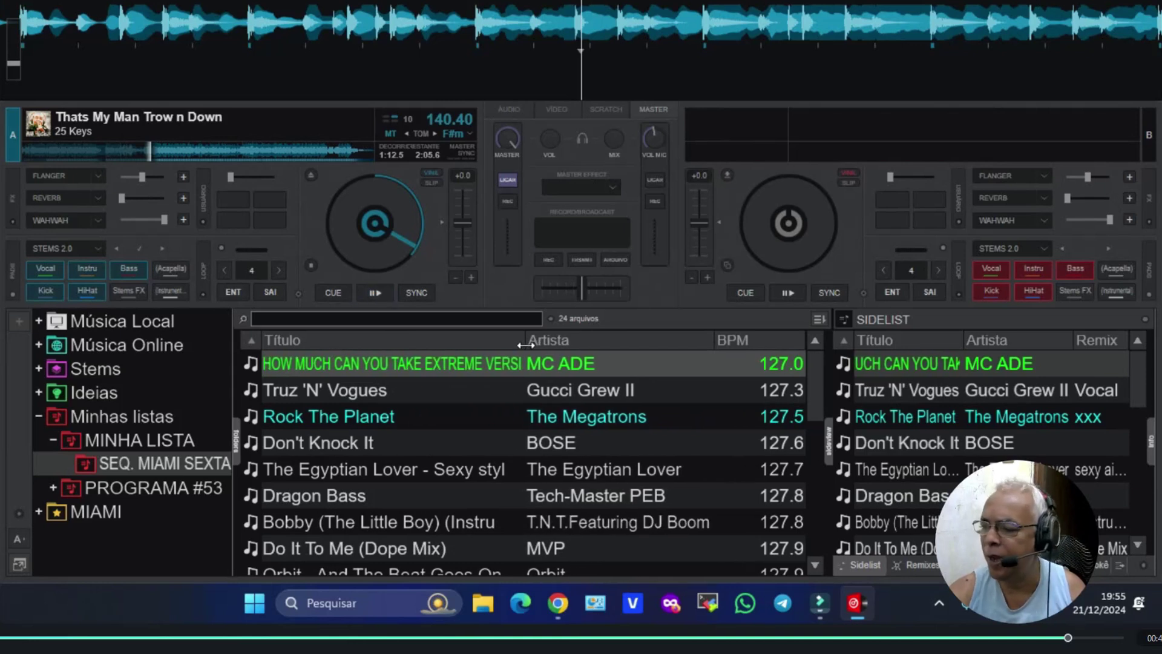
{"action": "left_click", "coordinate": [830, 441]}
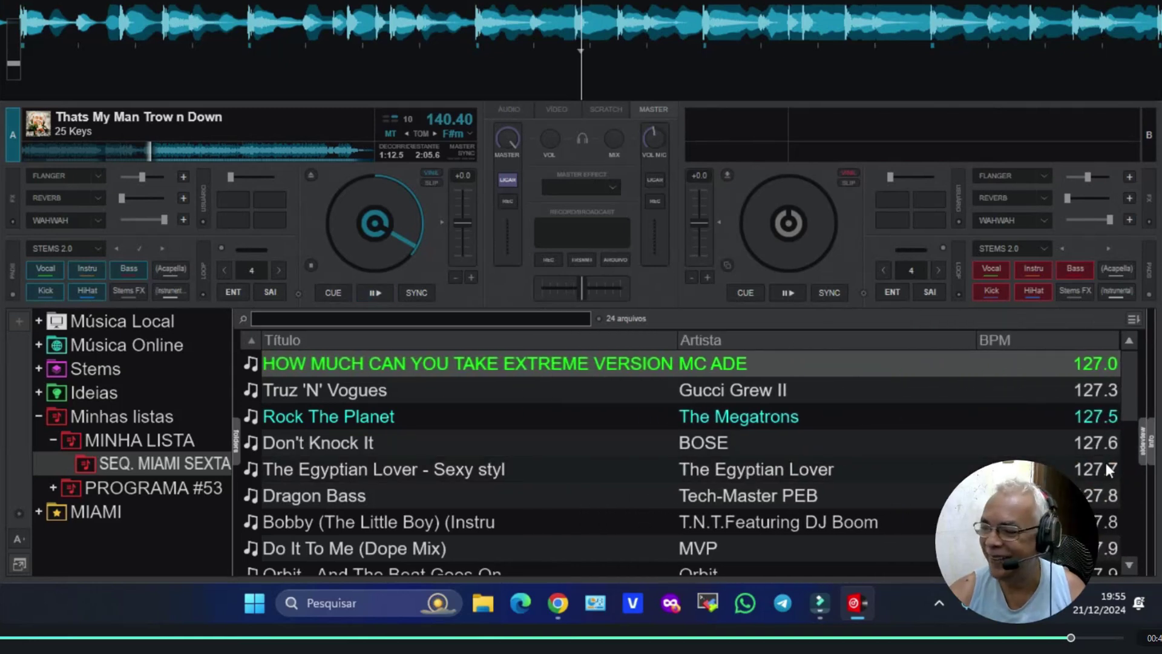
{"action": "left_click", "coordinate": [1141, 439]}
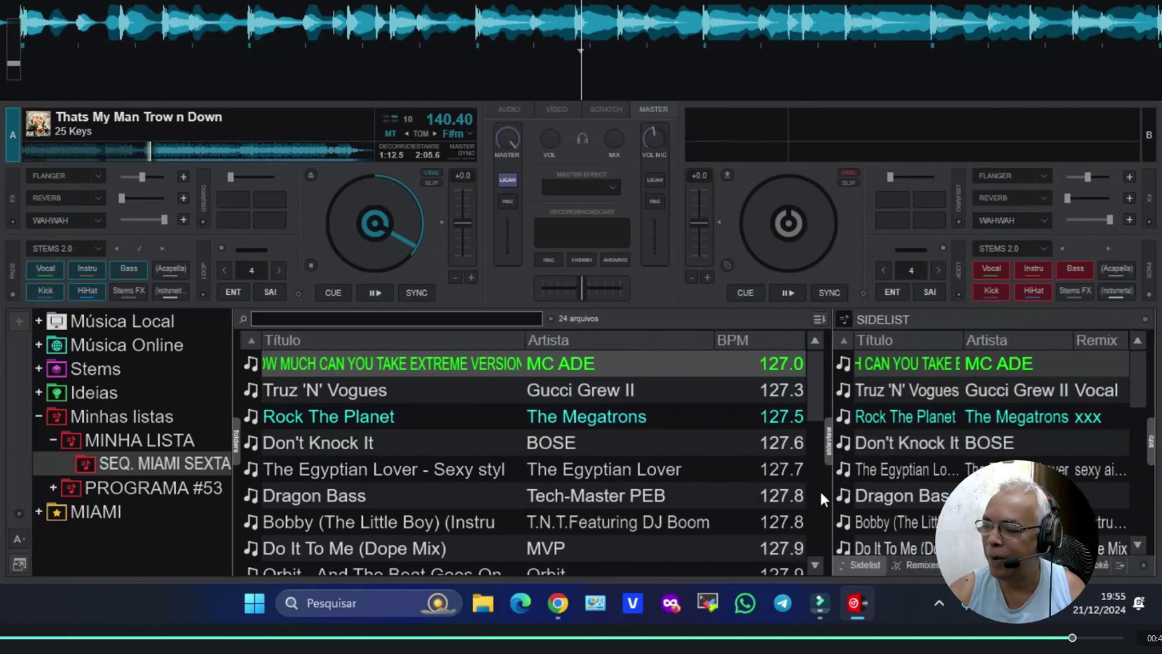
{"action": "left_click_drag", "start_coordinate": [827, 482], "coordinate": [905, 468]}
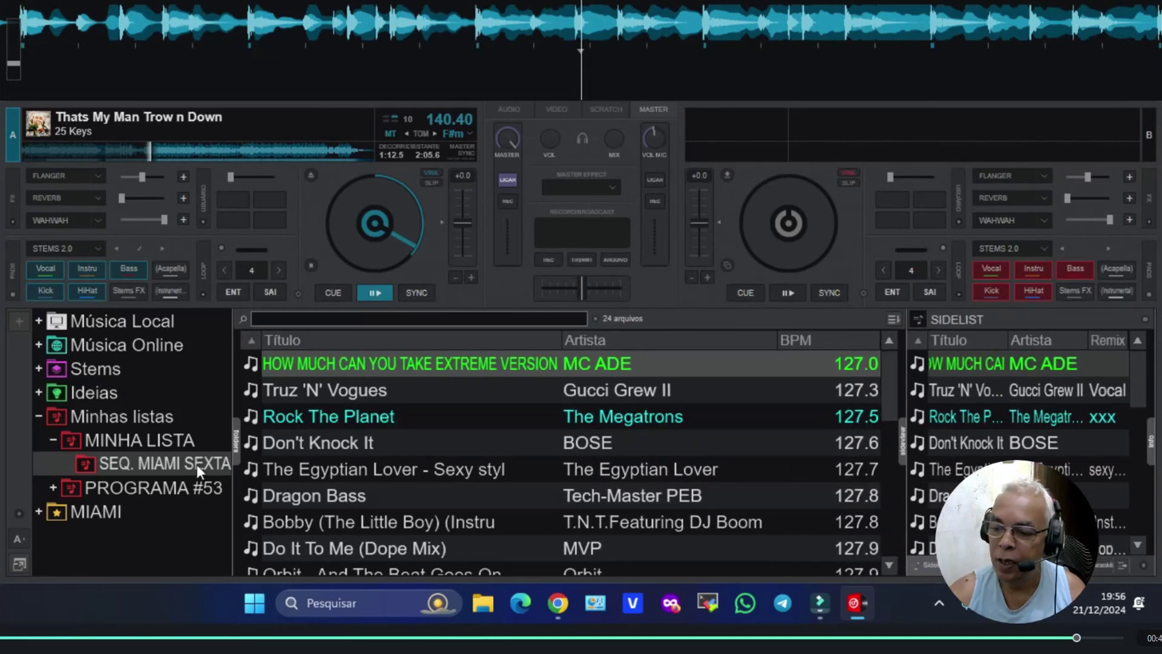
{"action": "left_click_drag", "start_coordinate": [232, 521], "coordinate": [164, 505]}
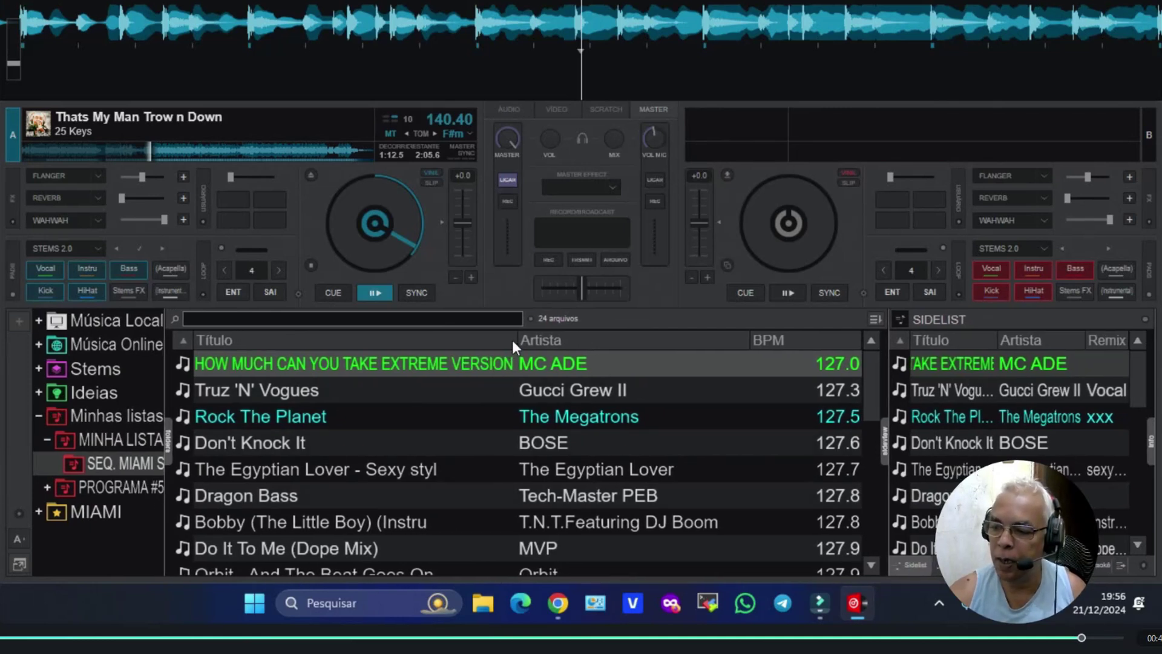
Step: Widen the Título column further to fit the longest track title, and narrow the BPM column
{"action": "left_click_drag", "start_coordinate": [516, 337], "coordinate": [565, 331]}
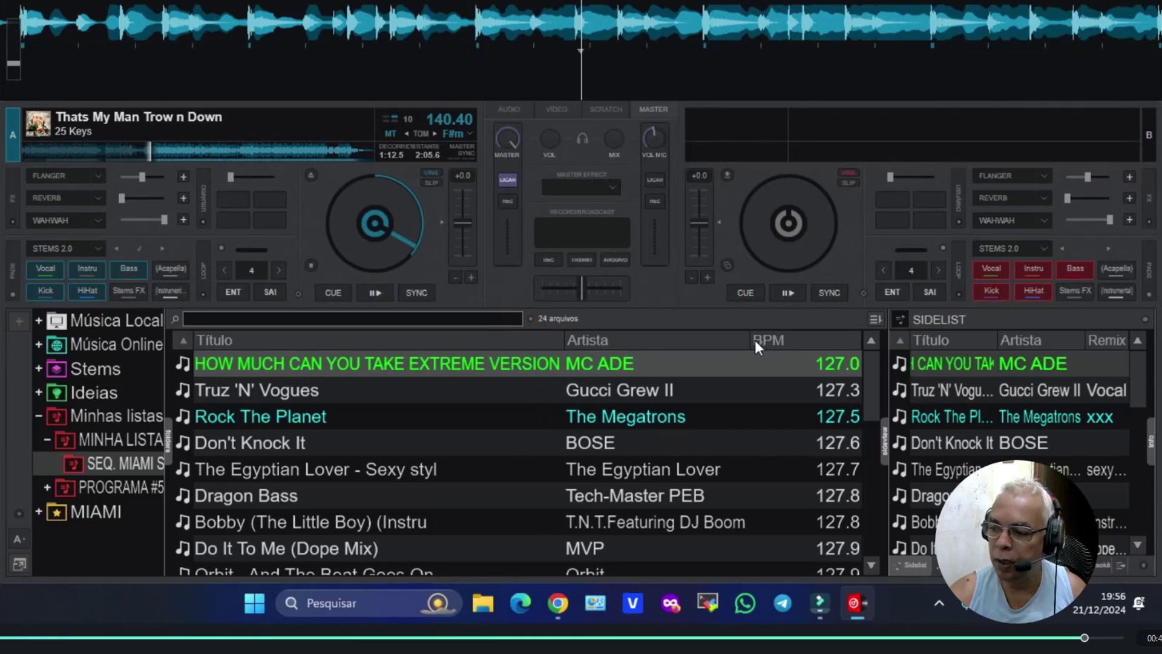
{"action": "left_click_drag", "start_coordinate": [751, 340], "coordinate": [804, 337]}
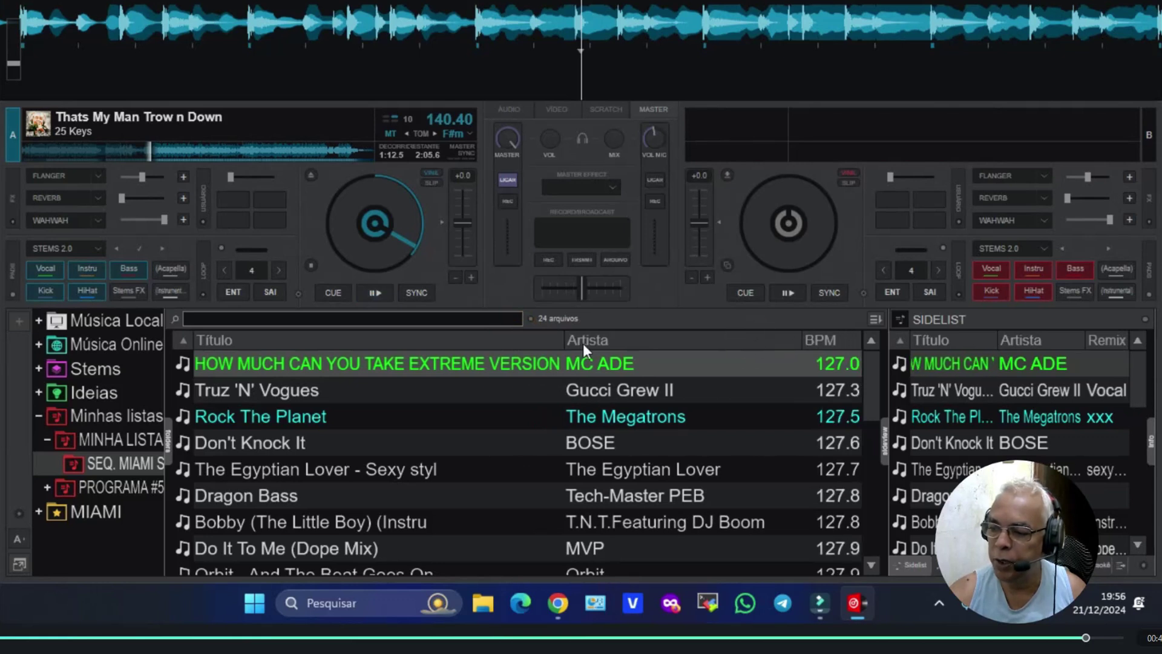
{"action": "left_click_drag", "start_coordinate": [565, 338], "coordinate": [587, 338]}
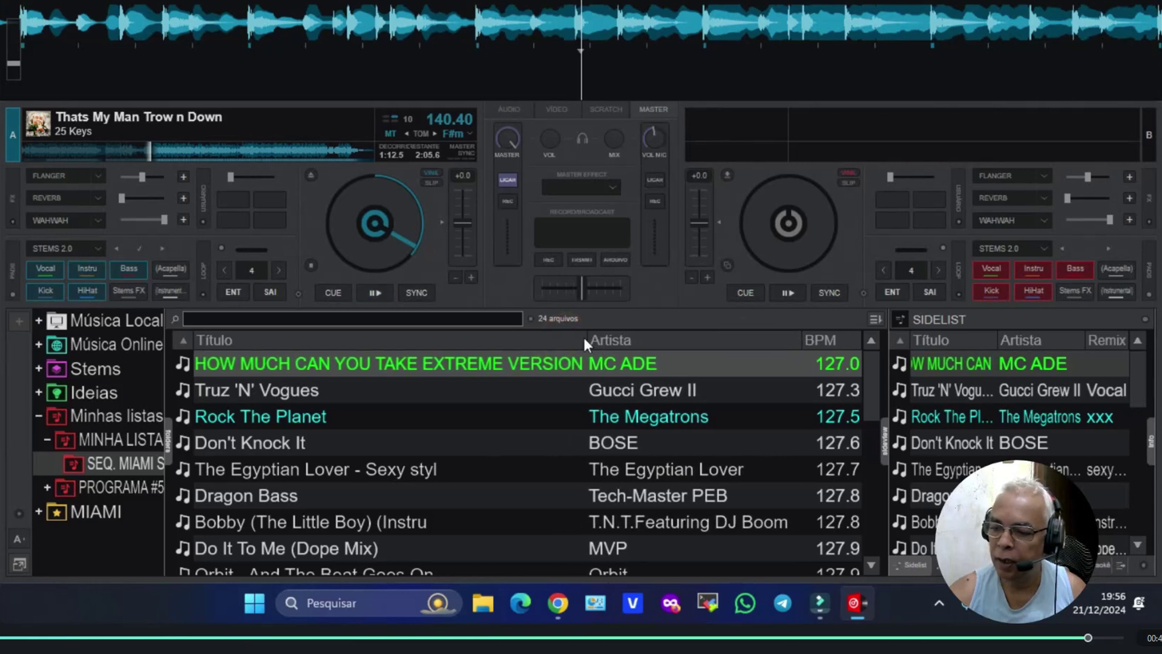